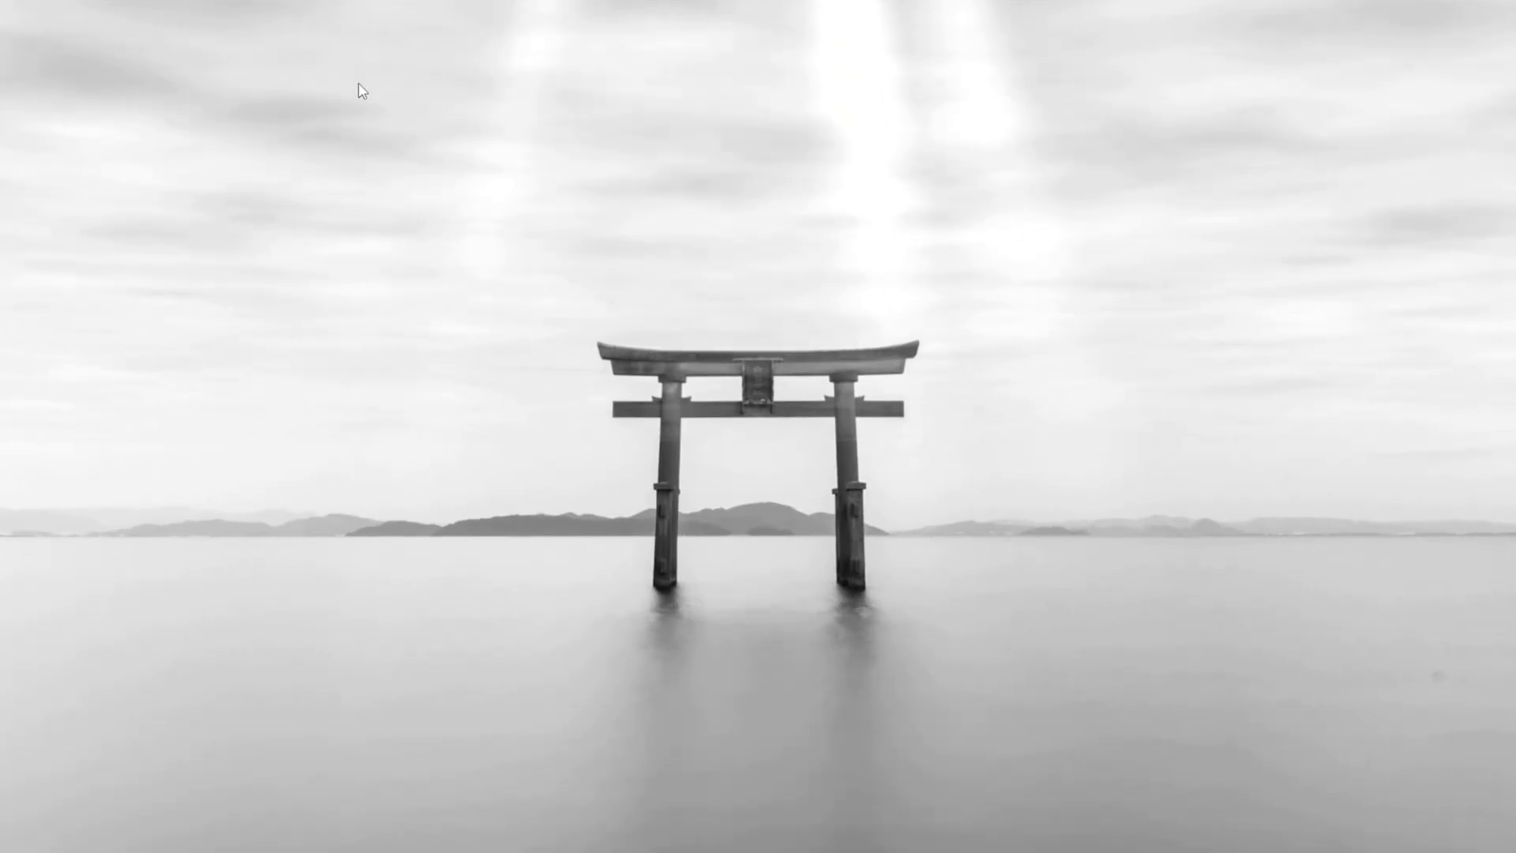
- Search Windows for "adju" and open the Adjust the appearance and performance of Windows dialog, placing its window mid-screen
key("super")
type("ad")
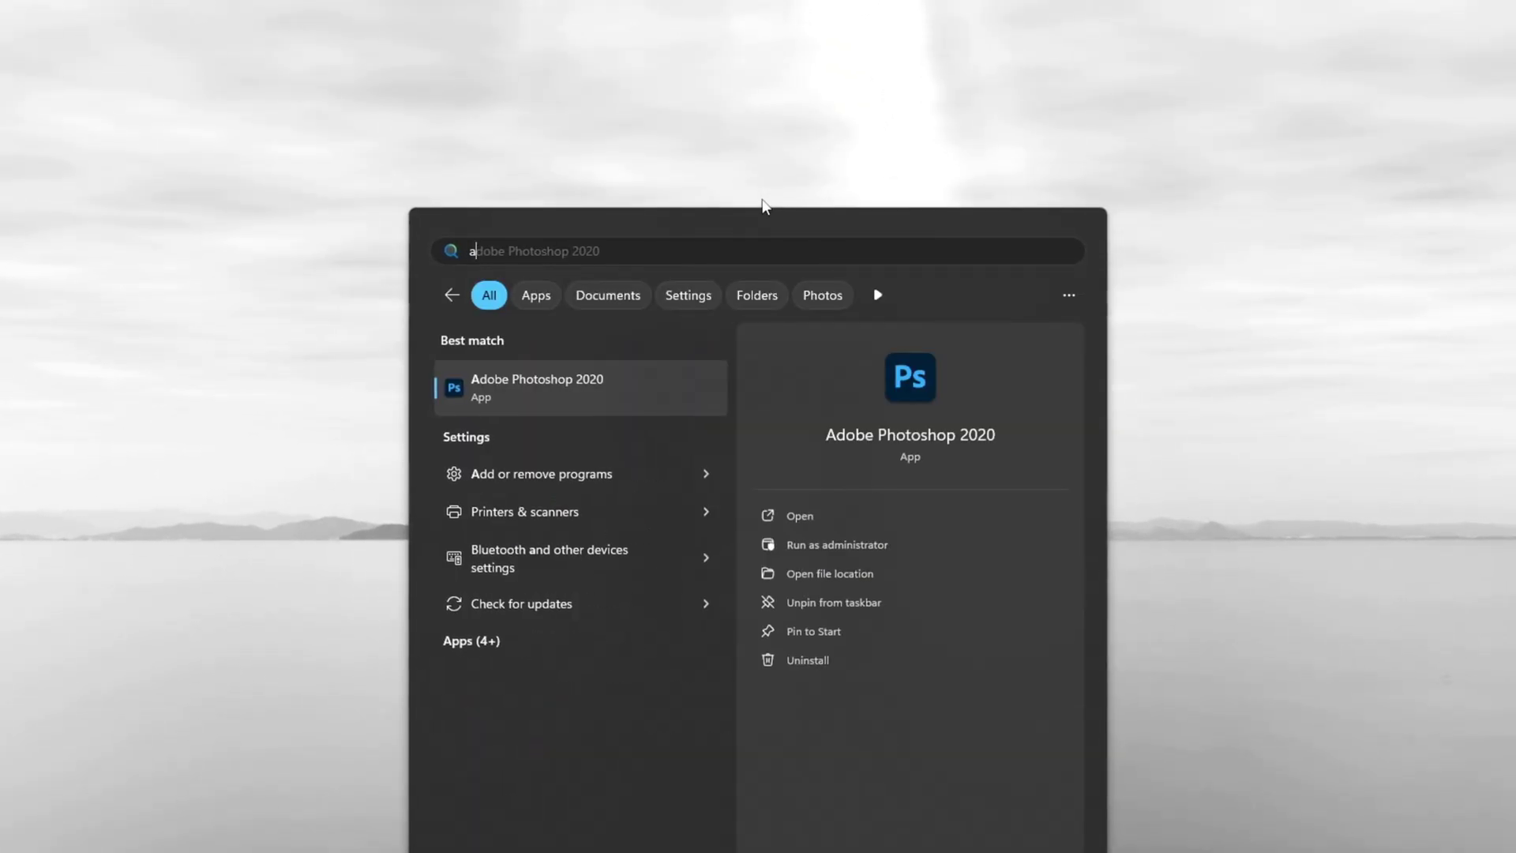
type("ju")
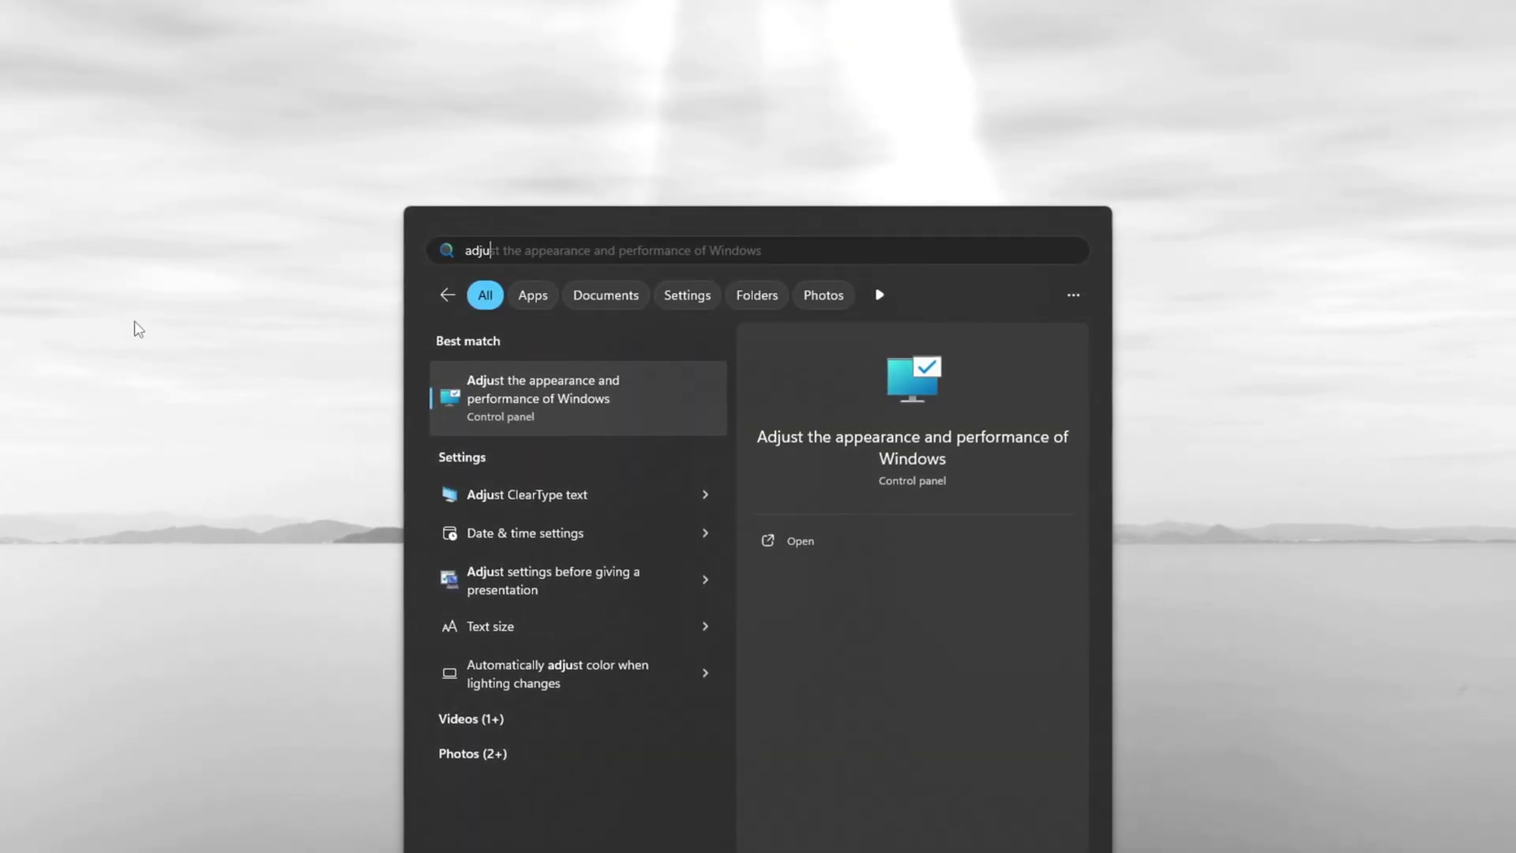
left_click(624, 420)
left_click_drag(174, 65, 761, 121)
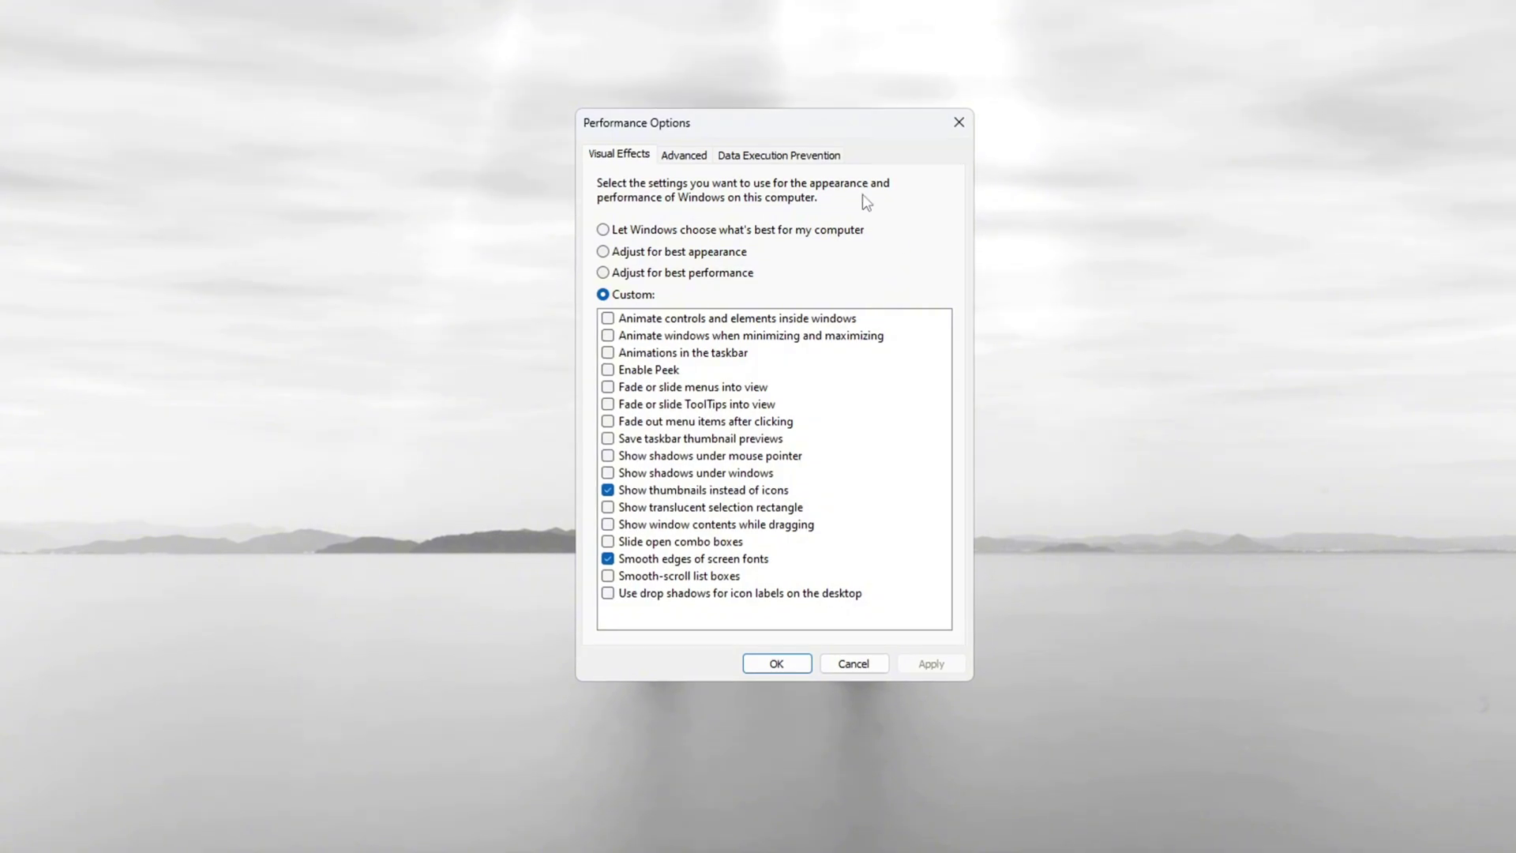
- Set visual effects to best performance plus Smooth edges of screen fonts and Show thumbnails instead of icons, apply, and show the Advanced options
left_click(605, 273)
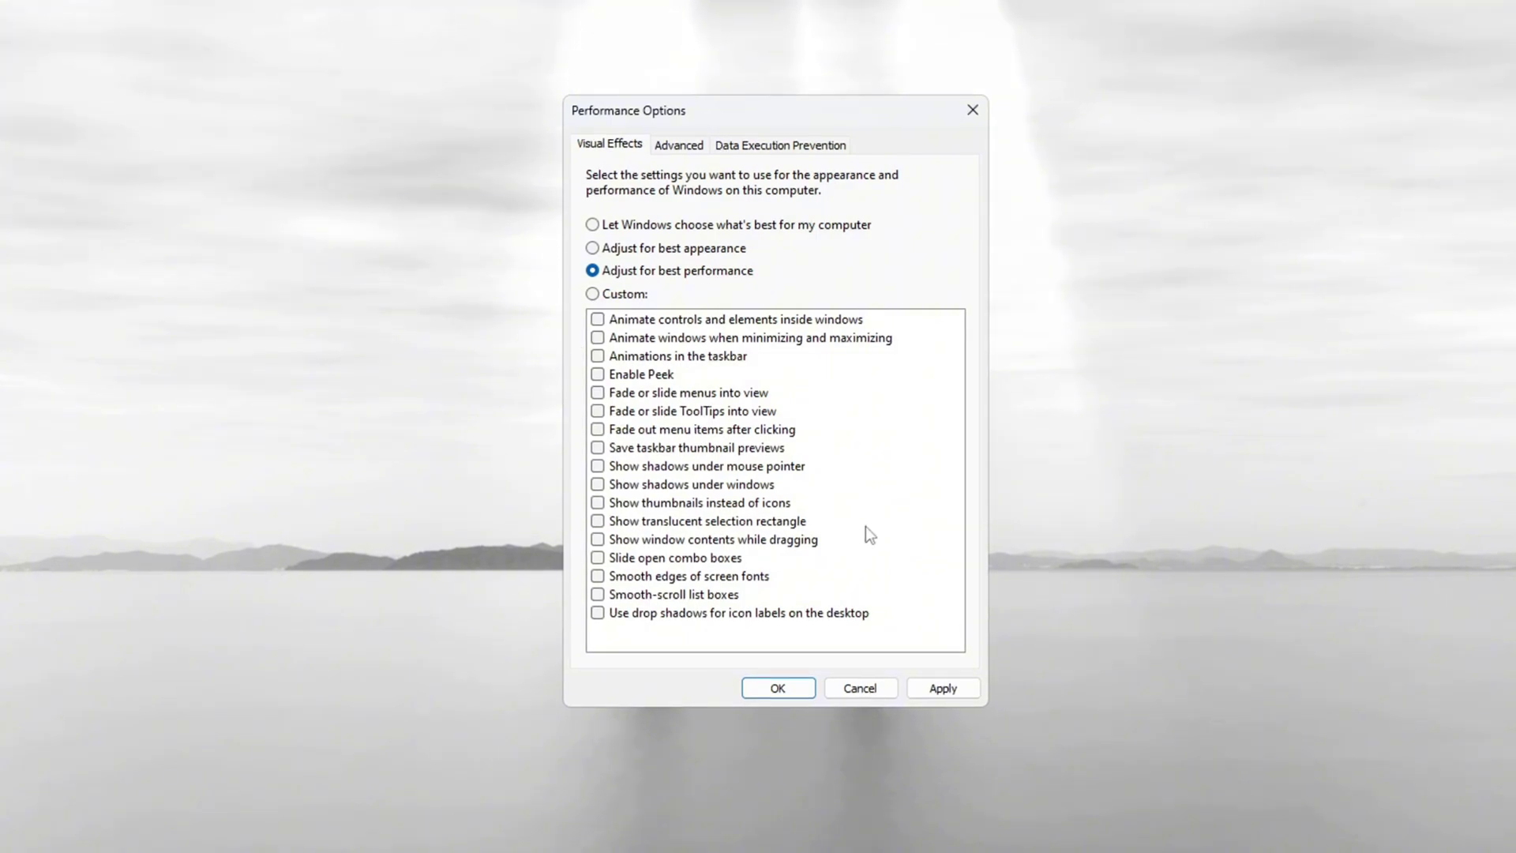
left_click(596, 577)
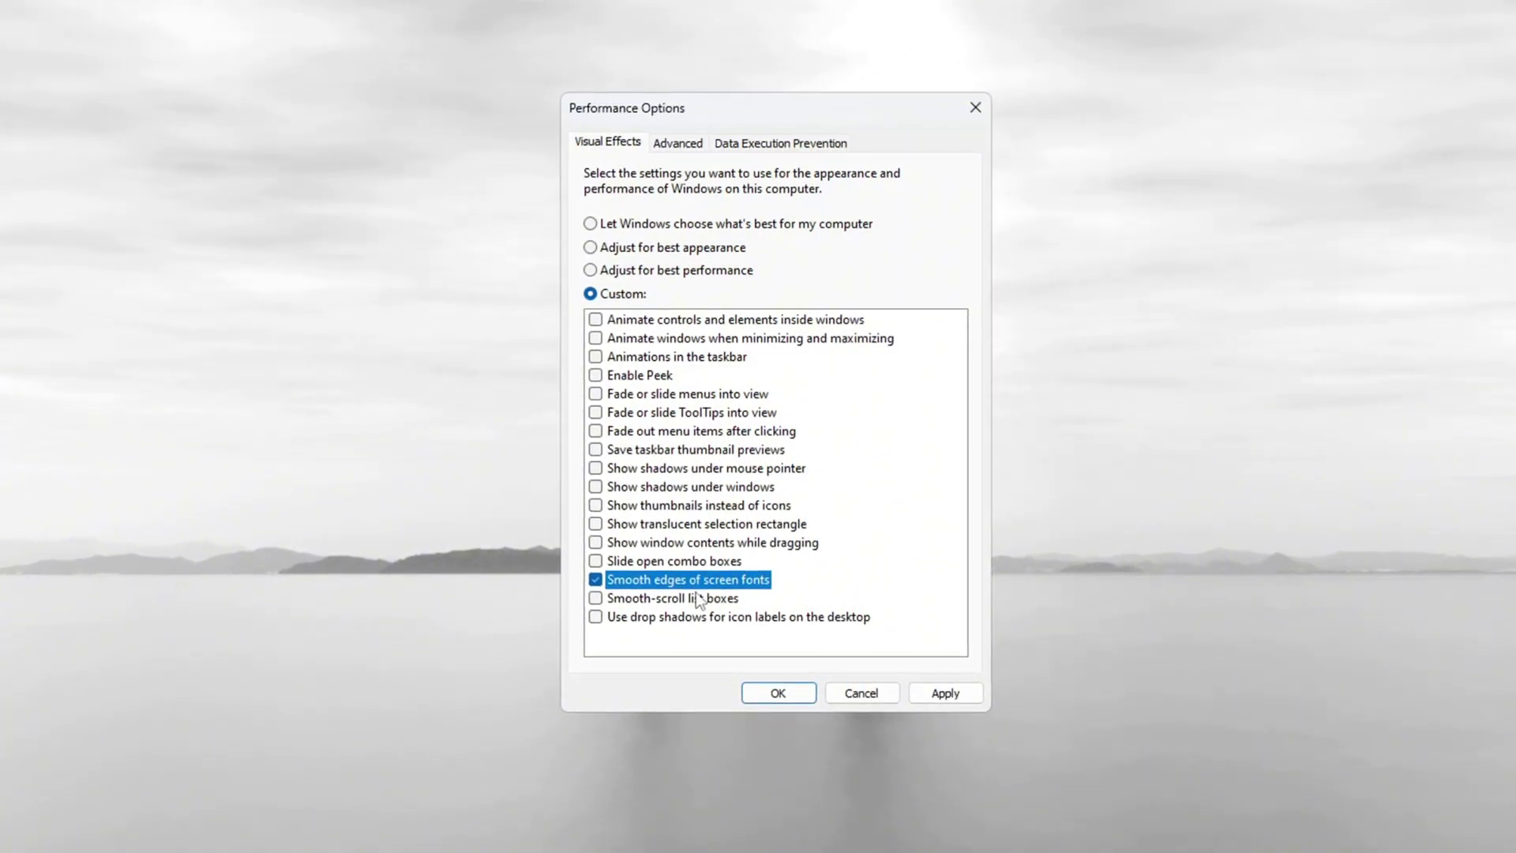
left_click(594, 505)
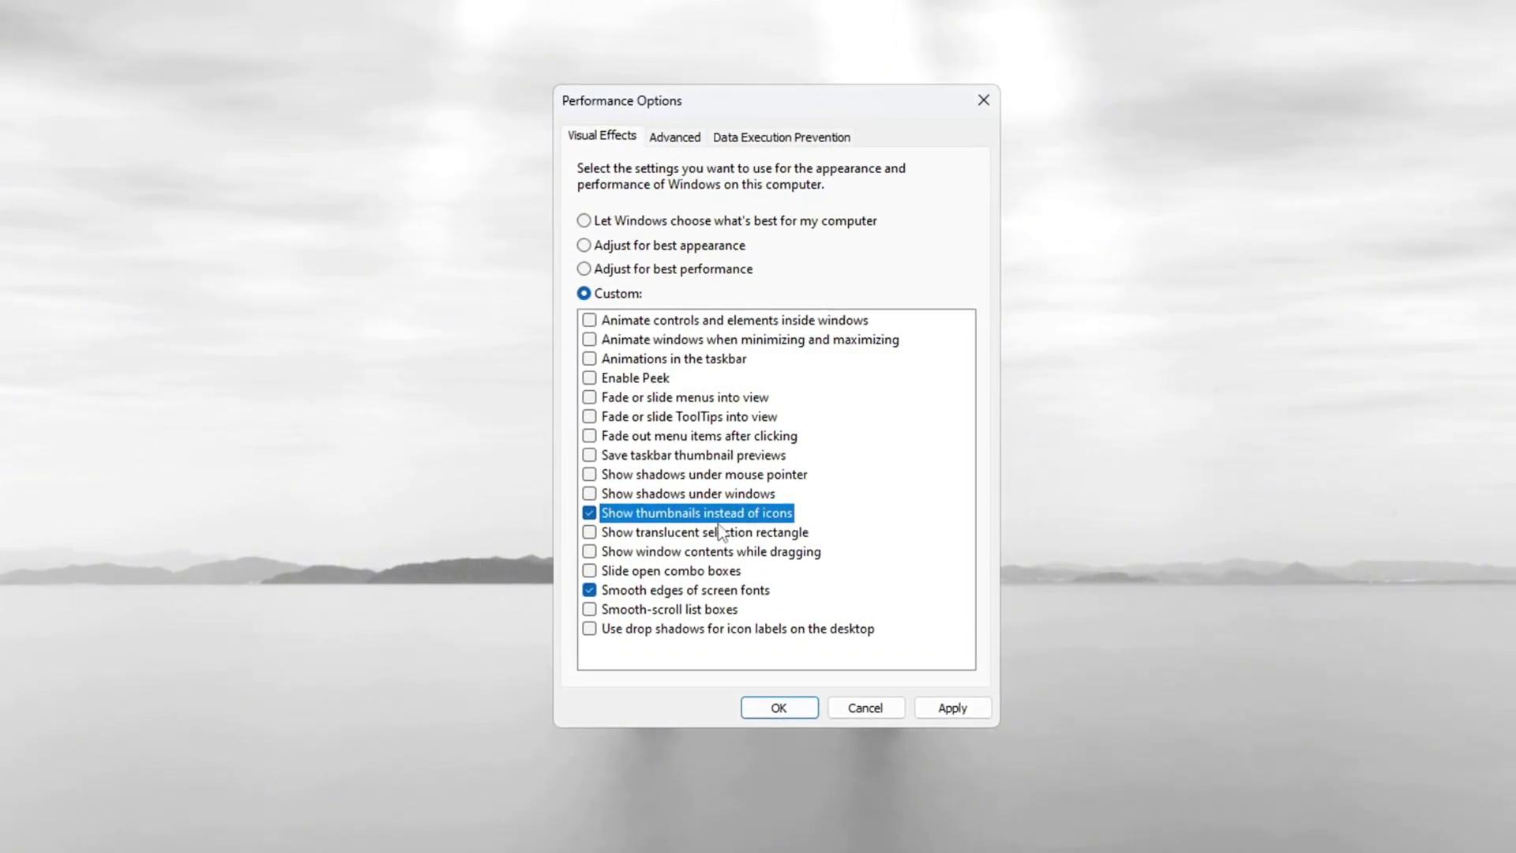
left_click(954, 710)
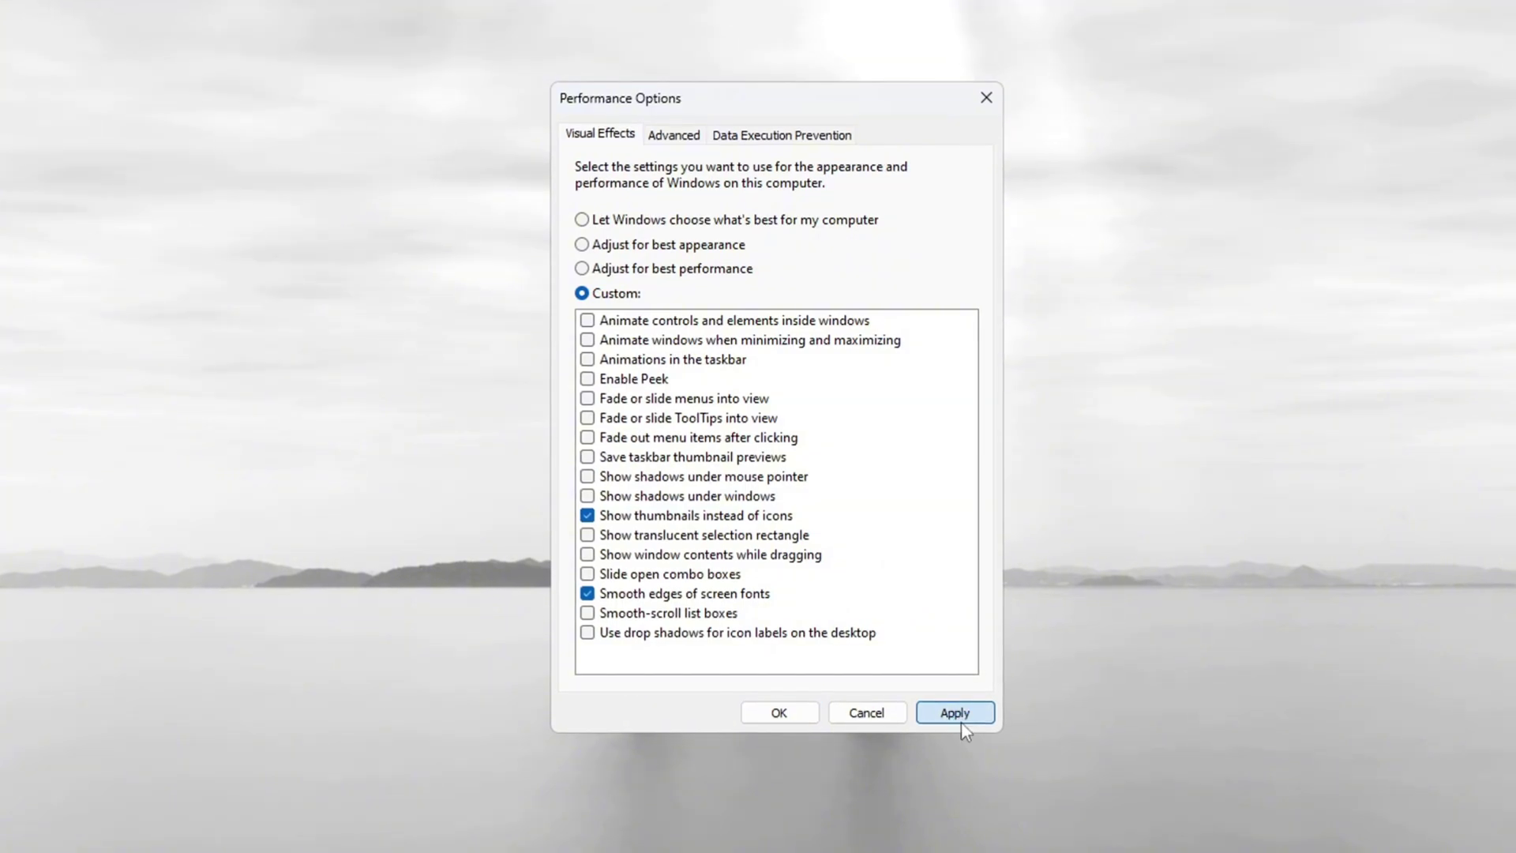
left_click(680, 135)
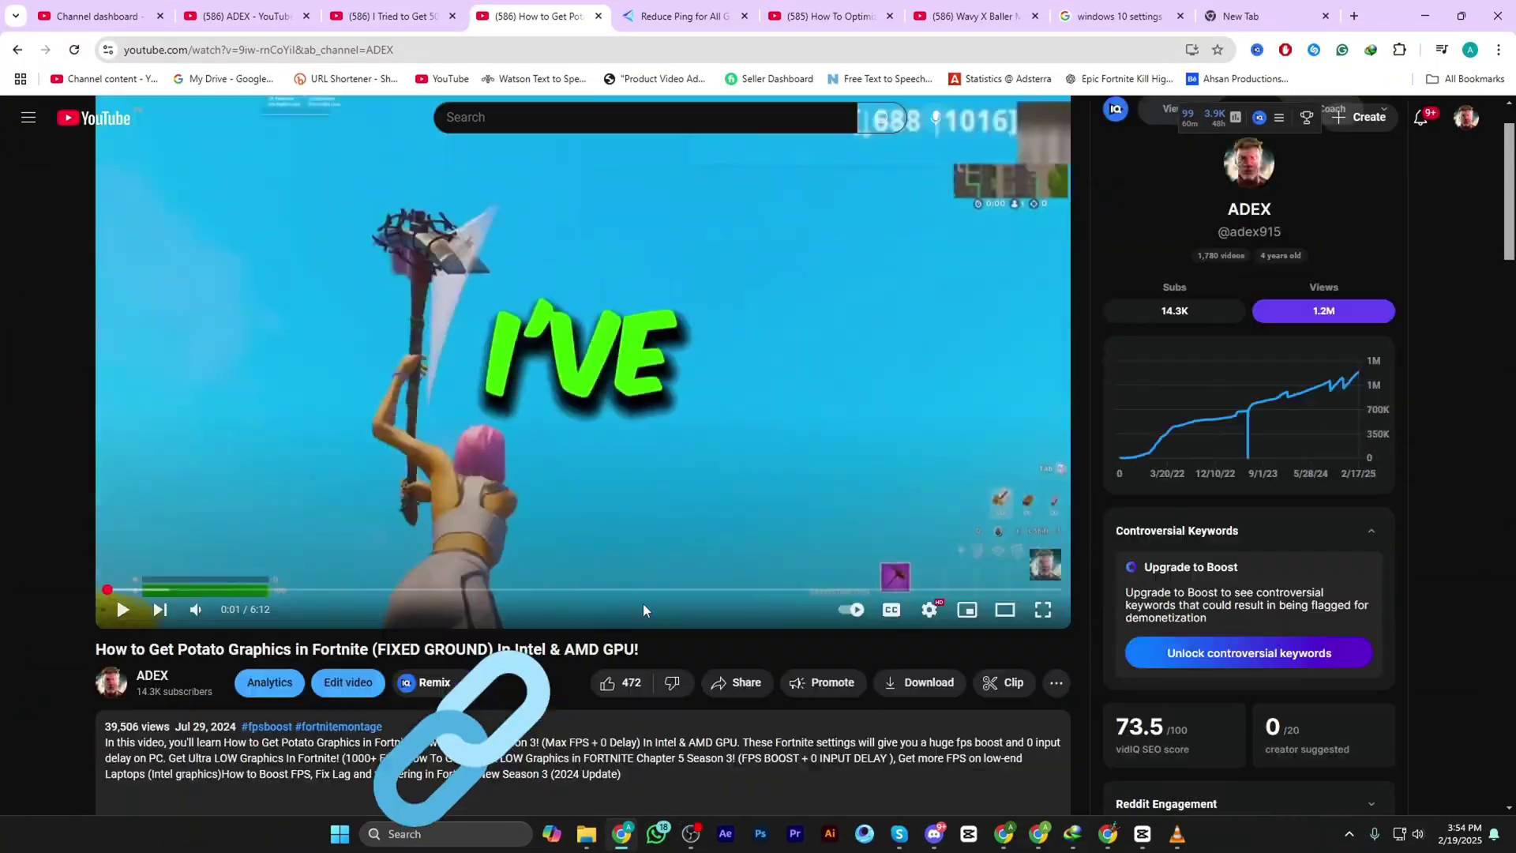
scroll(640, 598, "down", 4)
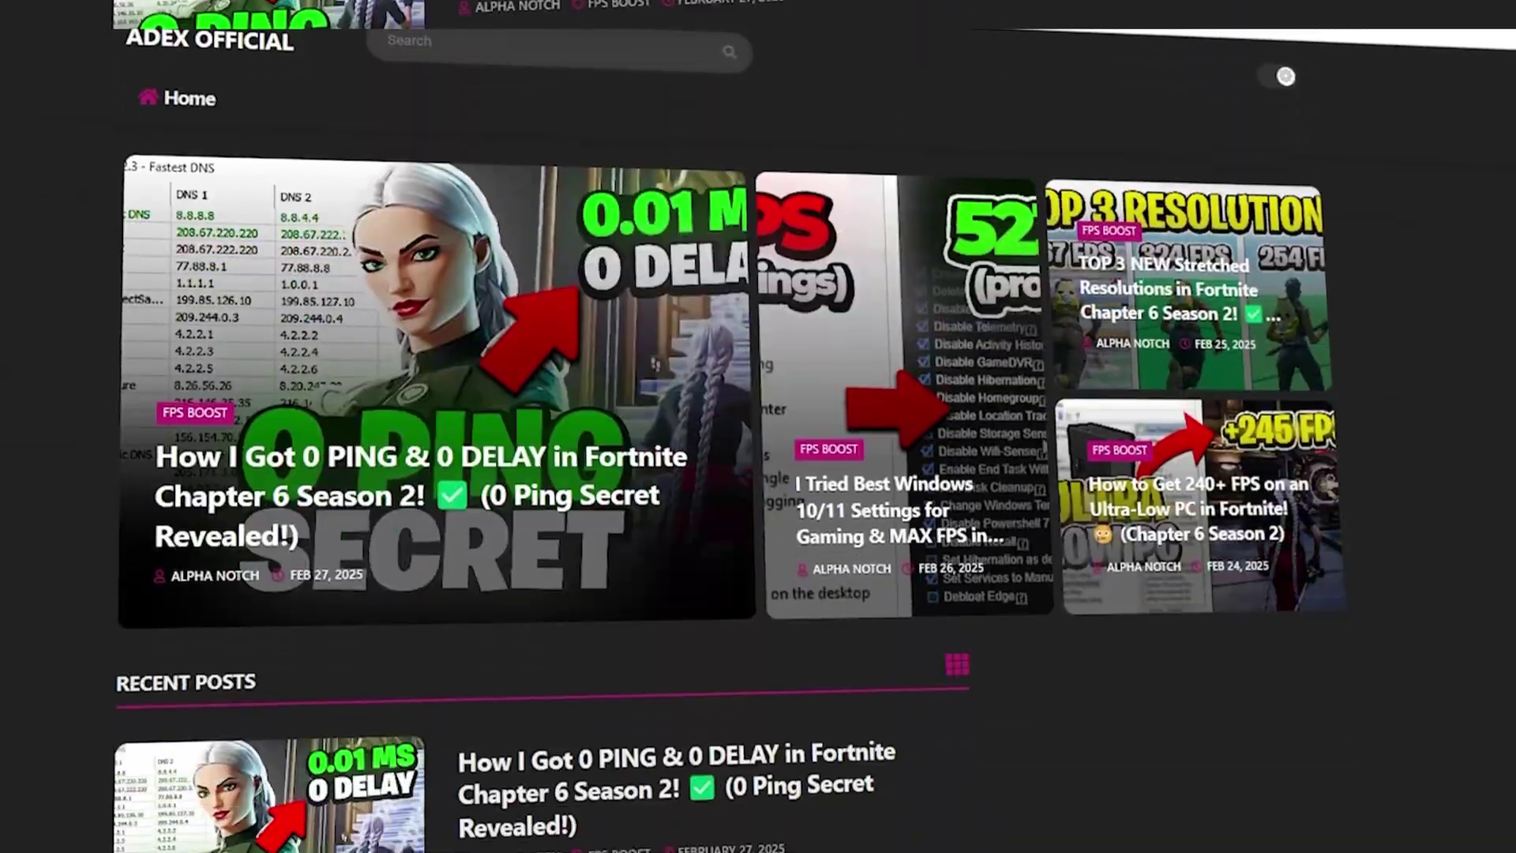
scroll(758, 427, "down", 7)
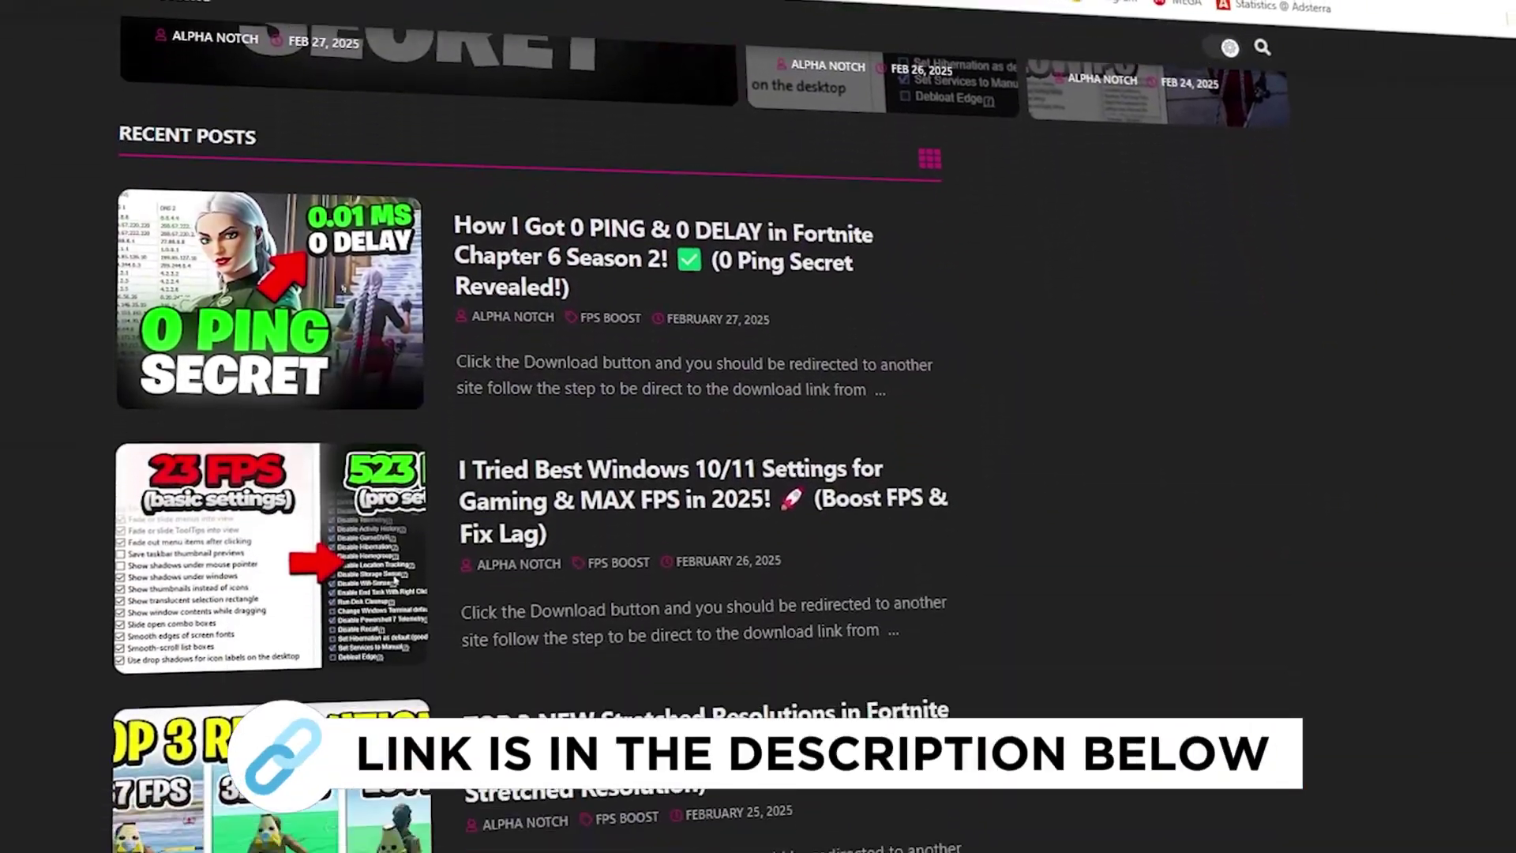
scroll(529, 426, "down", 8)
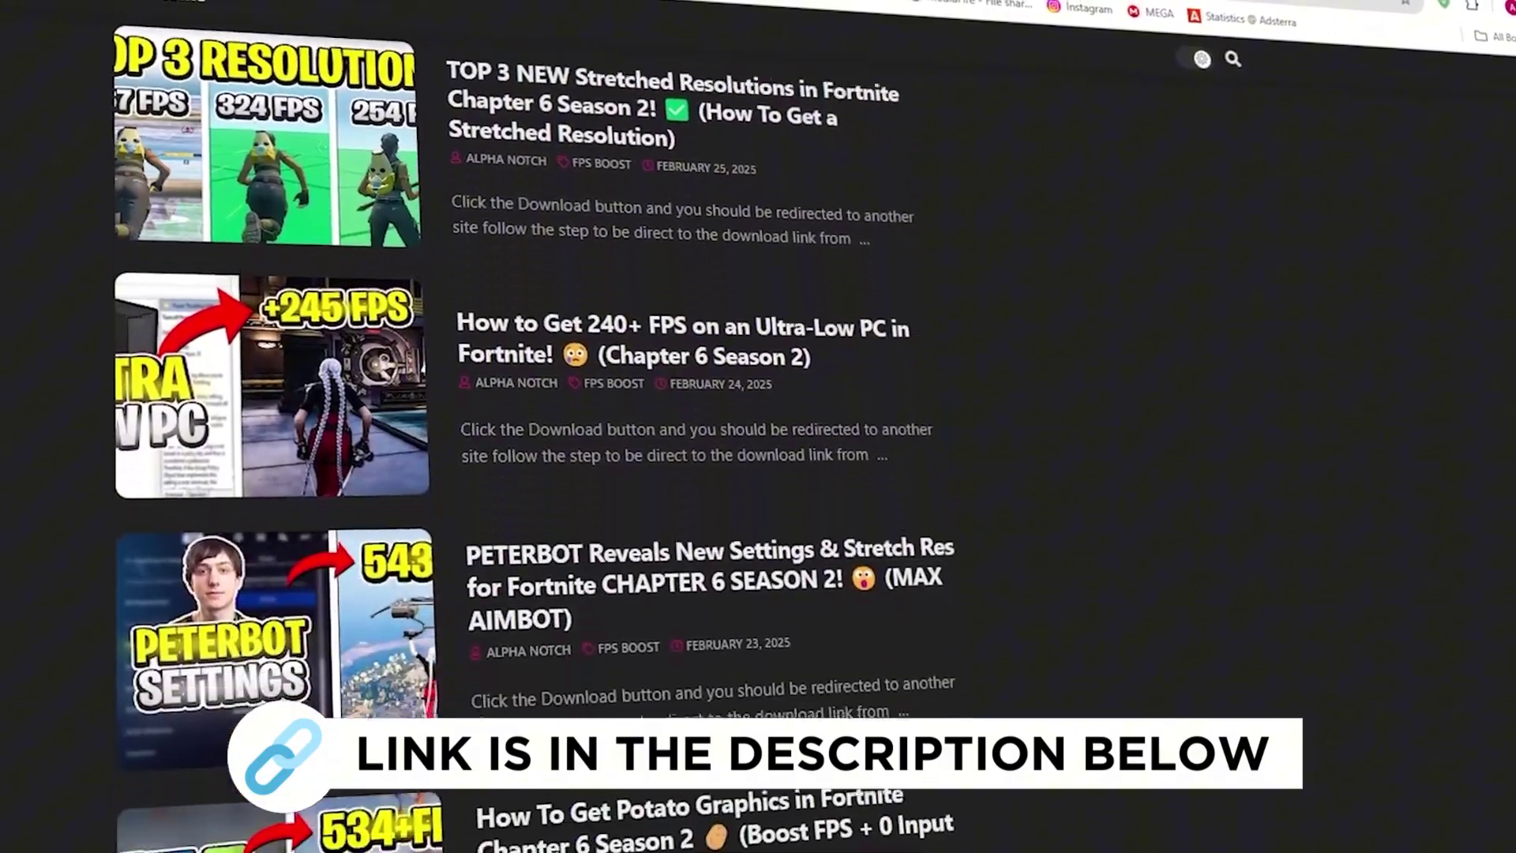
scroll(529, 426, "down", 3)
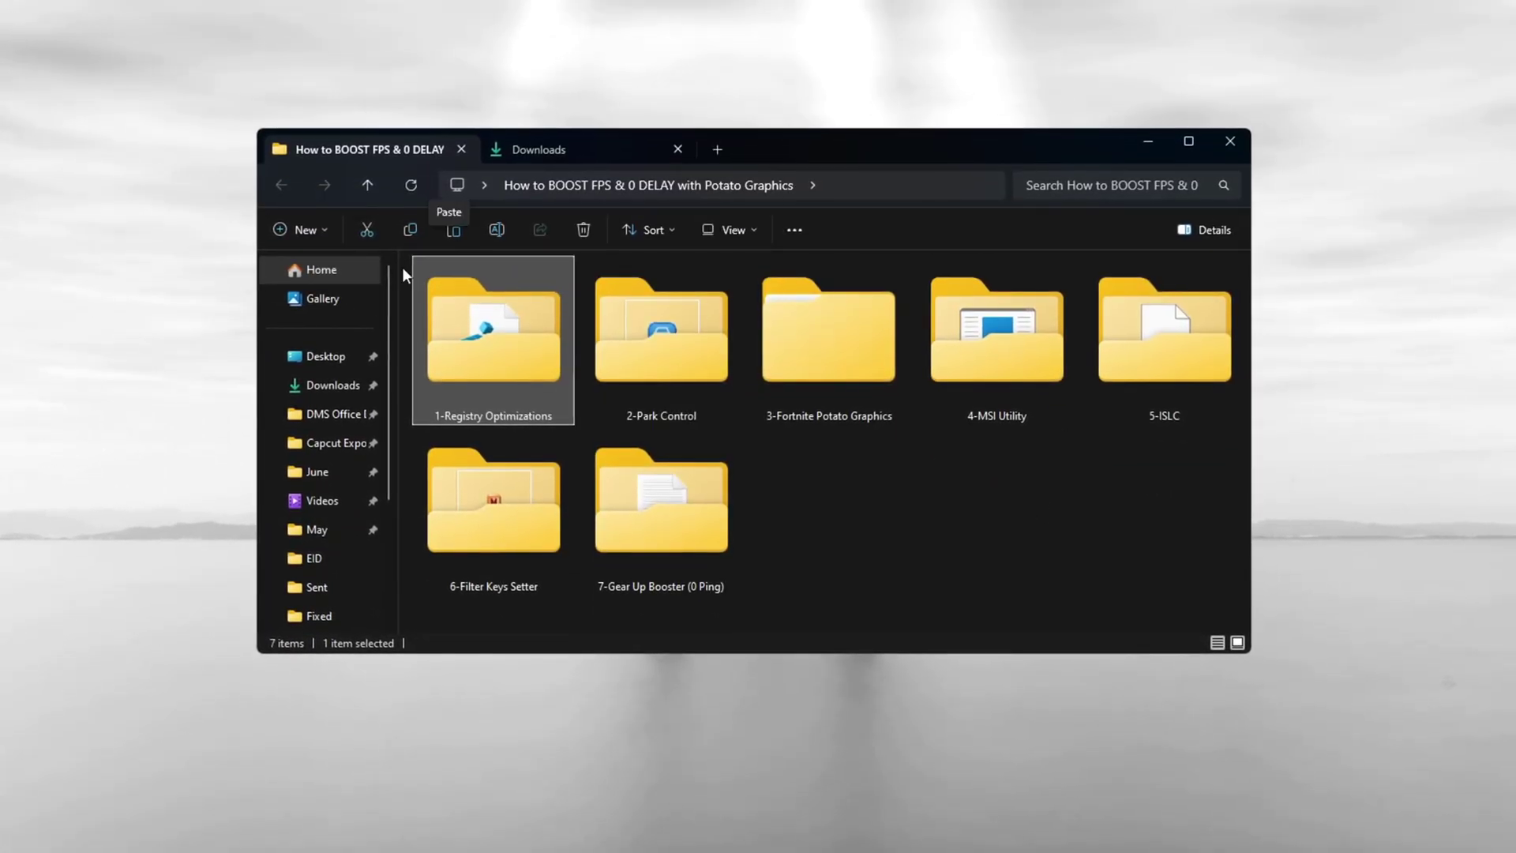
- Open the 1-Registry Optimizations folder and go through its files one by one, from CPU Priority.reg to System Responsiveness.reg
double_click(518, 346)
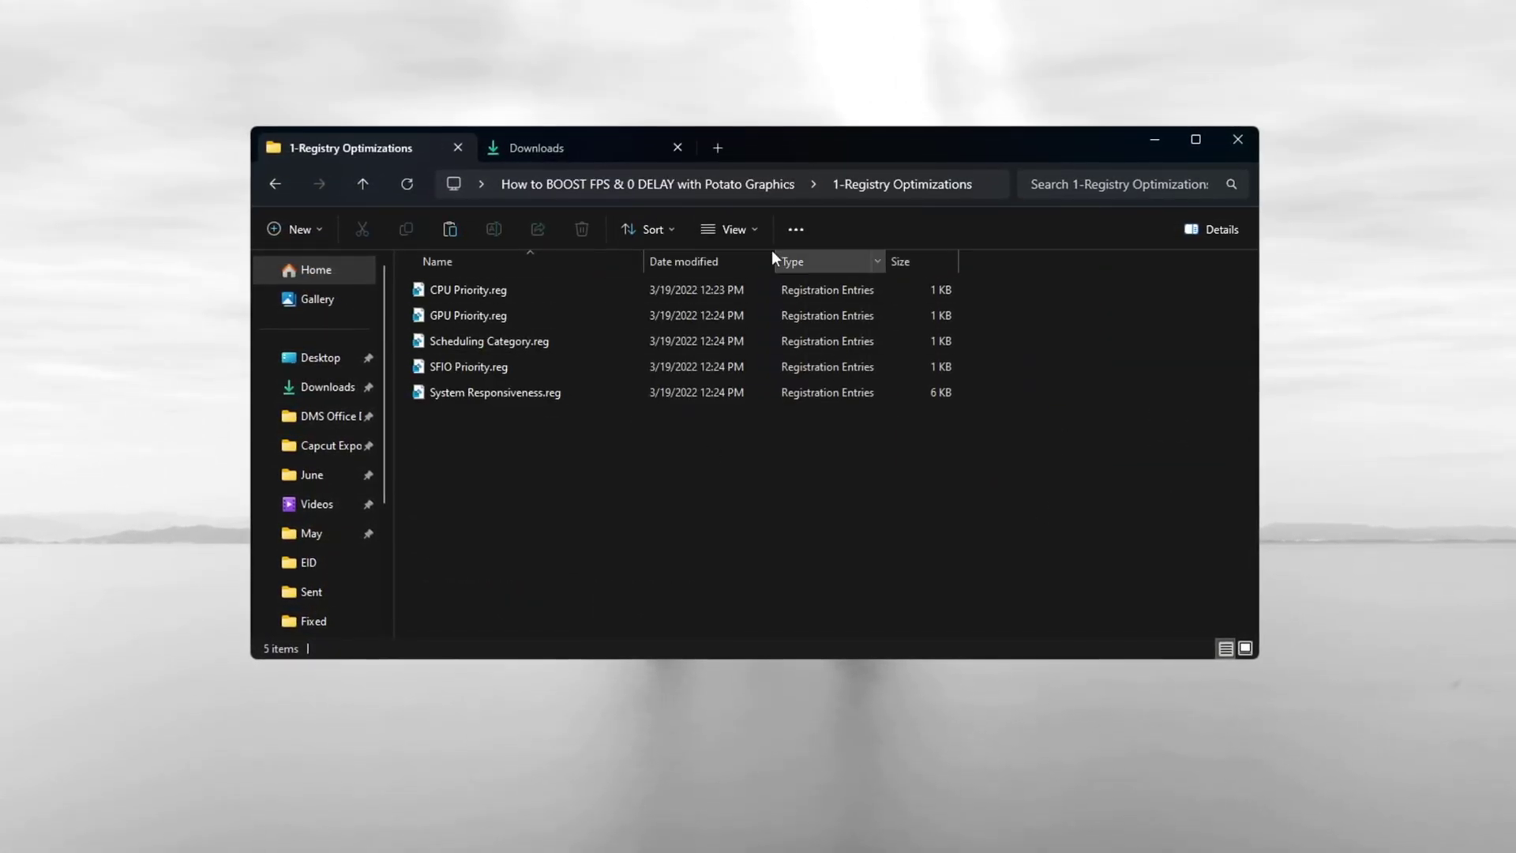
left_click_drag(465, 483, 742, 289)
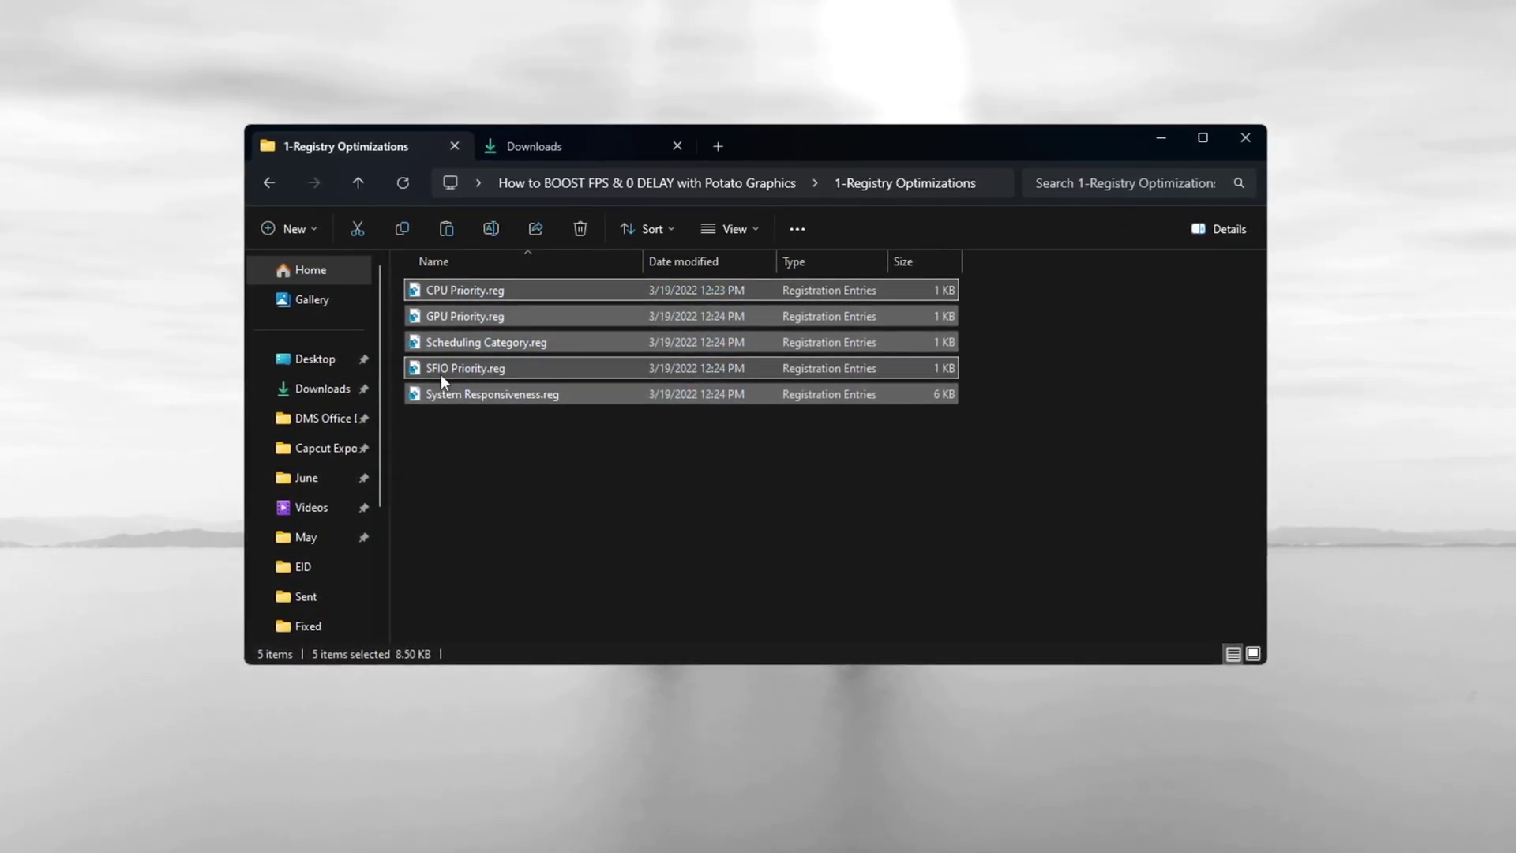
left_click(429, 292)
left_click(442, 316)
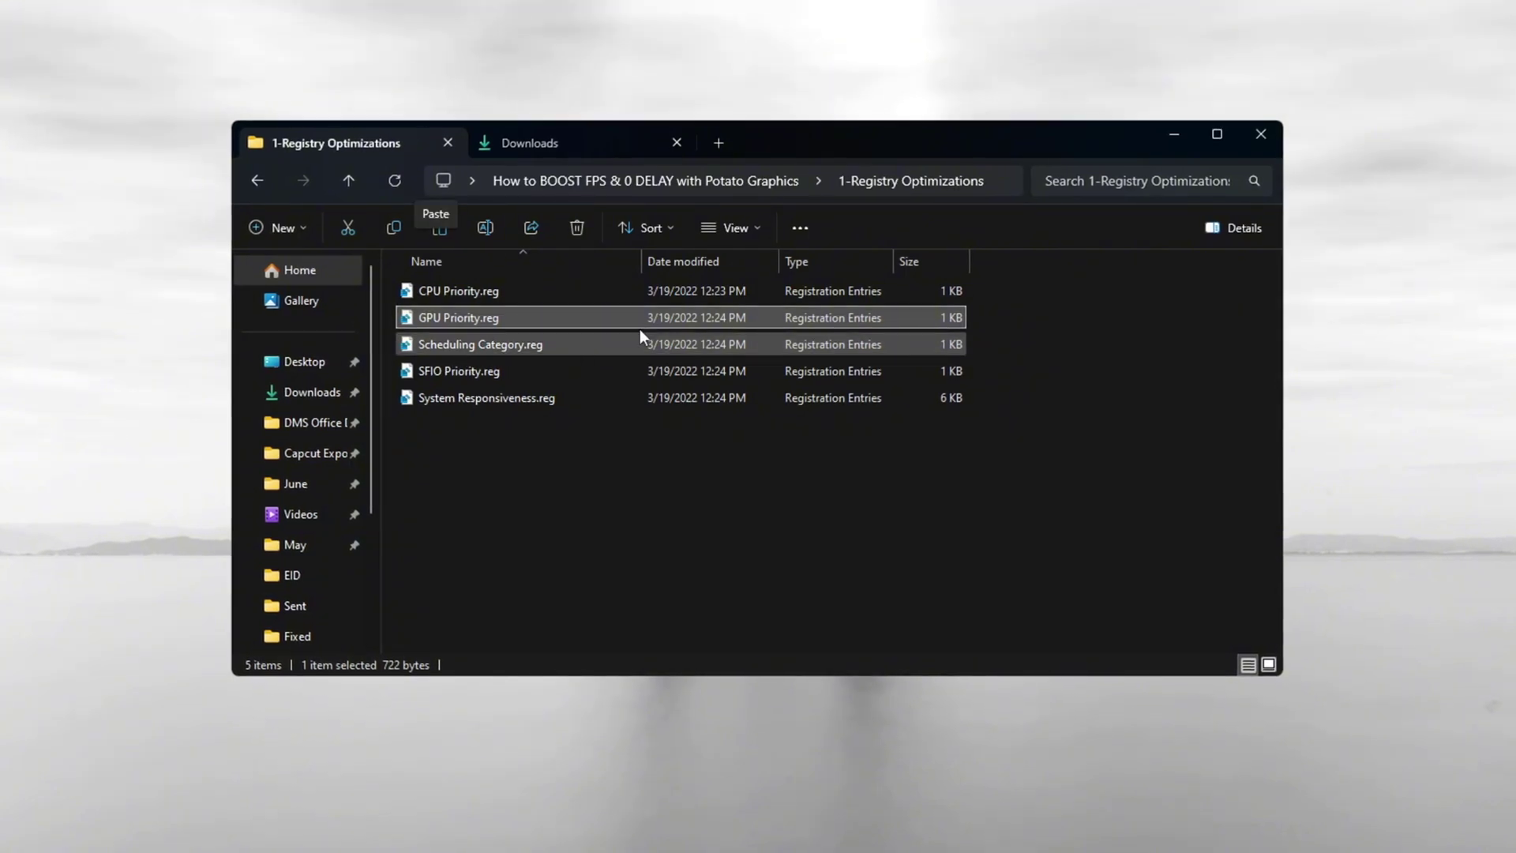
left_click(493, 350)
left_click(442, 371)
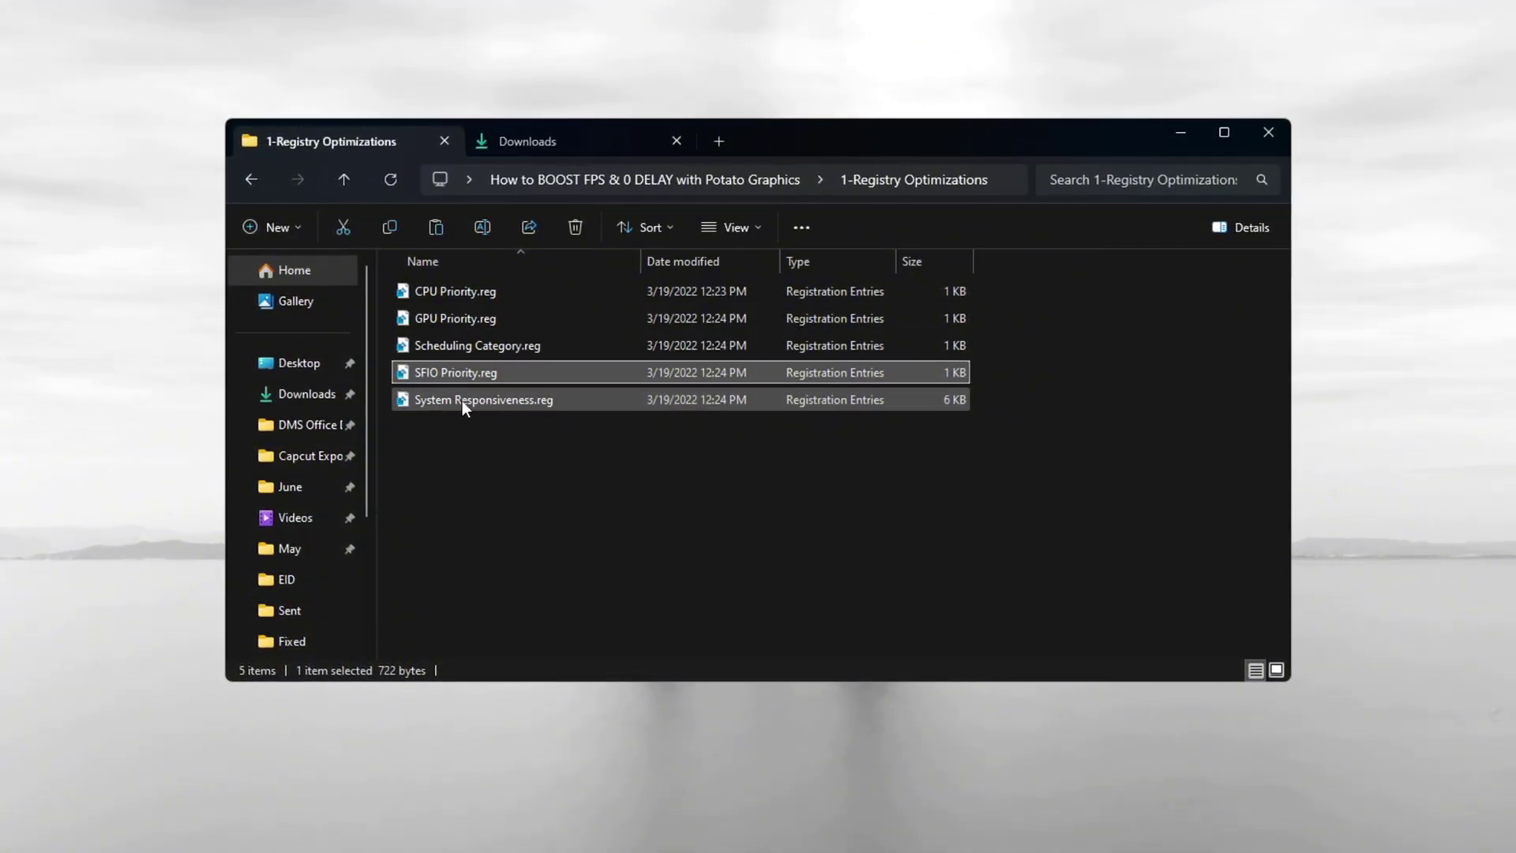
left_click(462, 400)
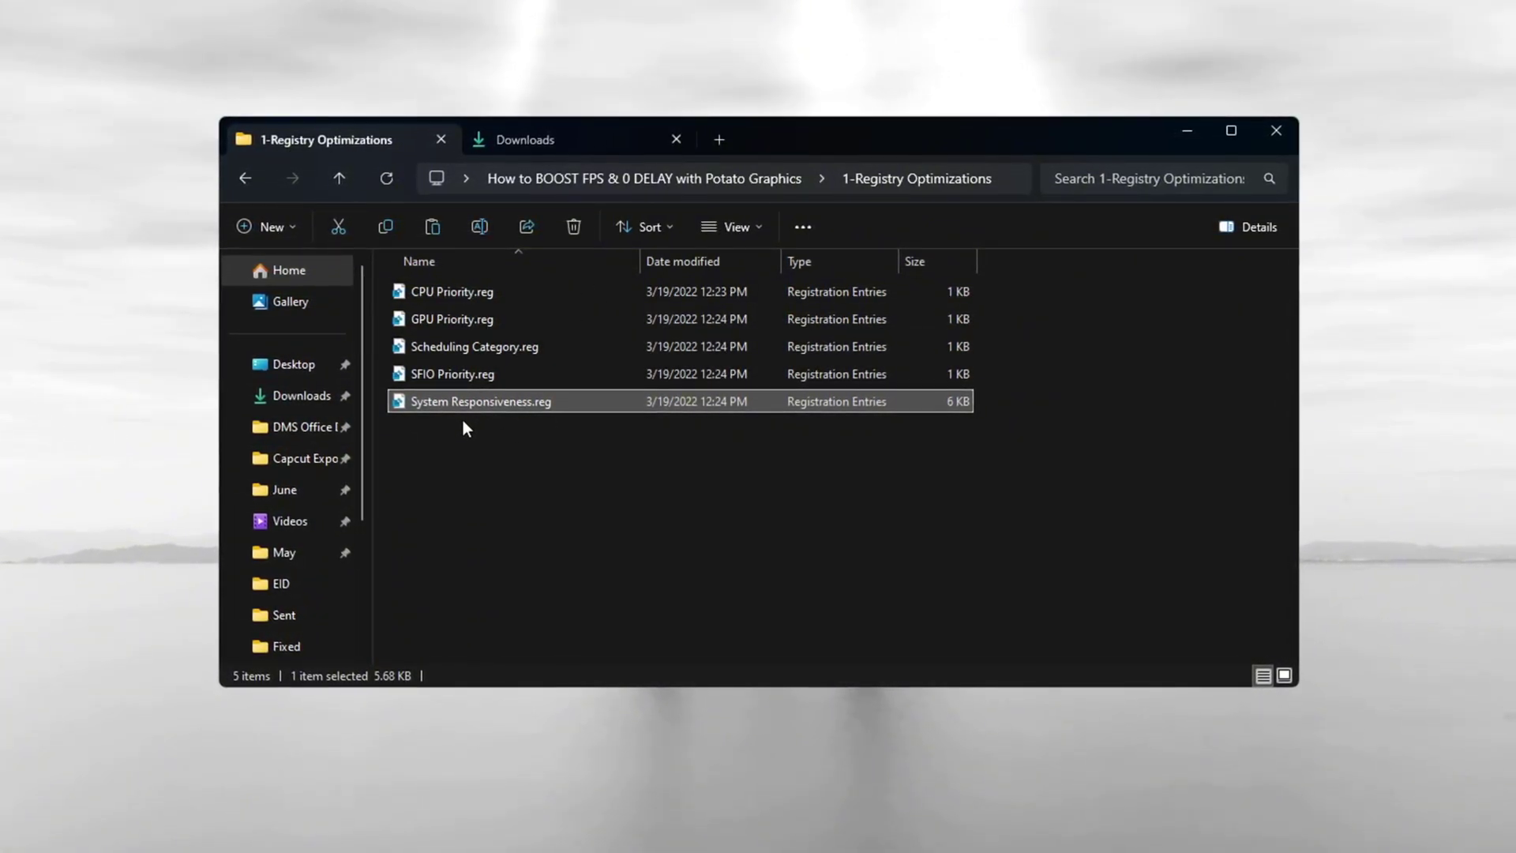
- Select all five registry files in the 1-Registry Optimizations folder
left_click_drag(474, 514, 711, 284)
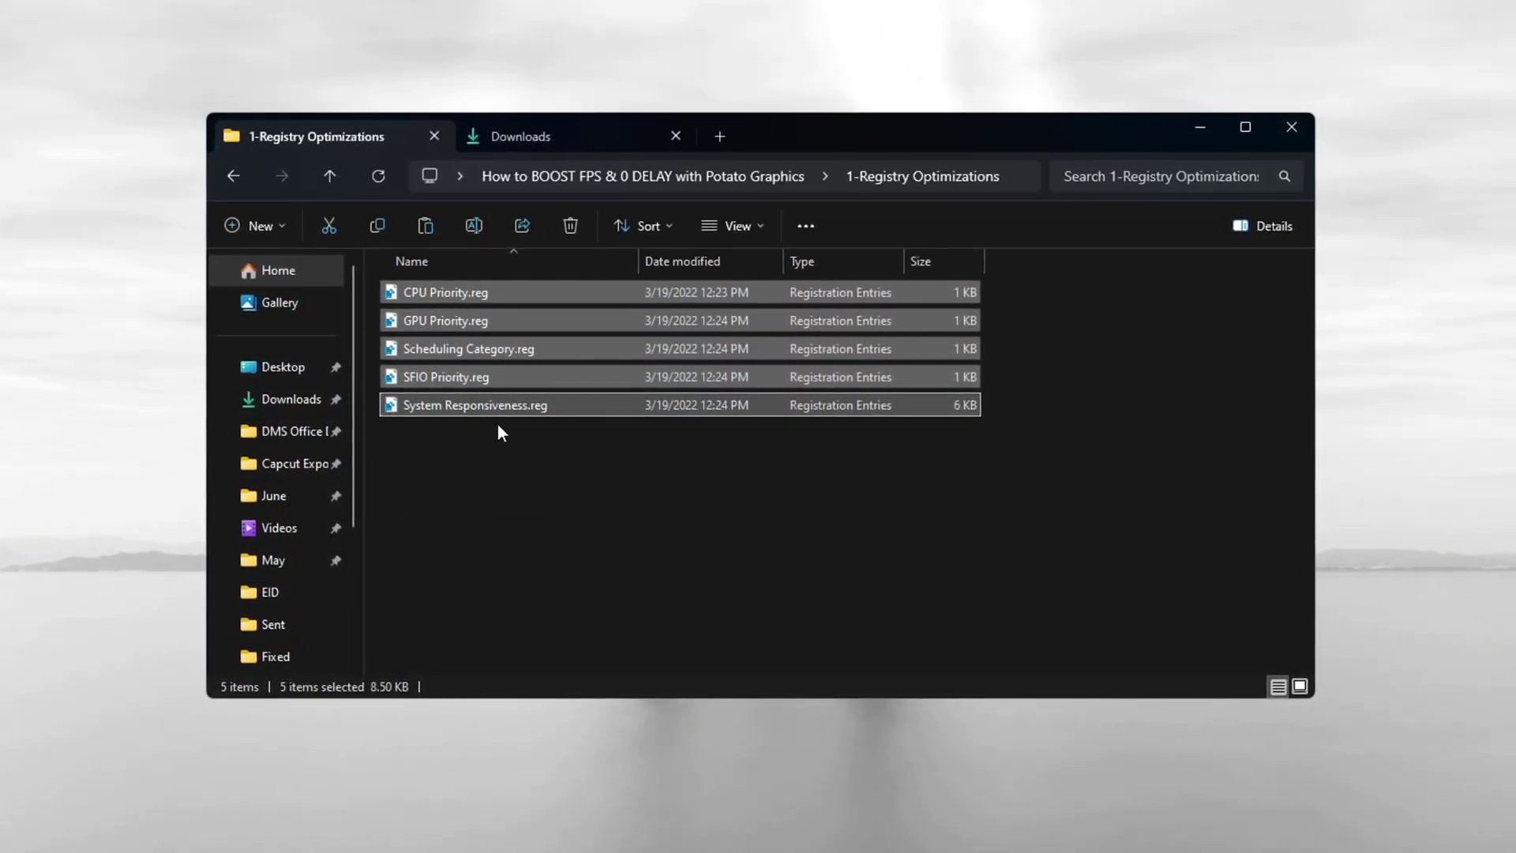
left_click(542, 466)
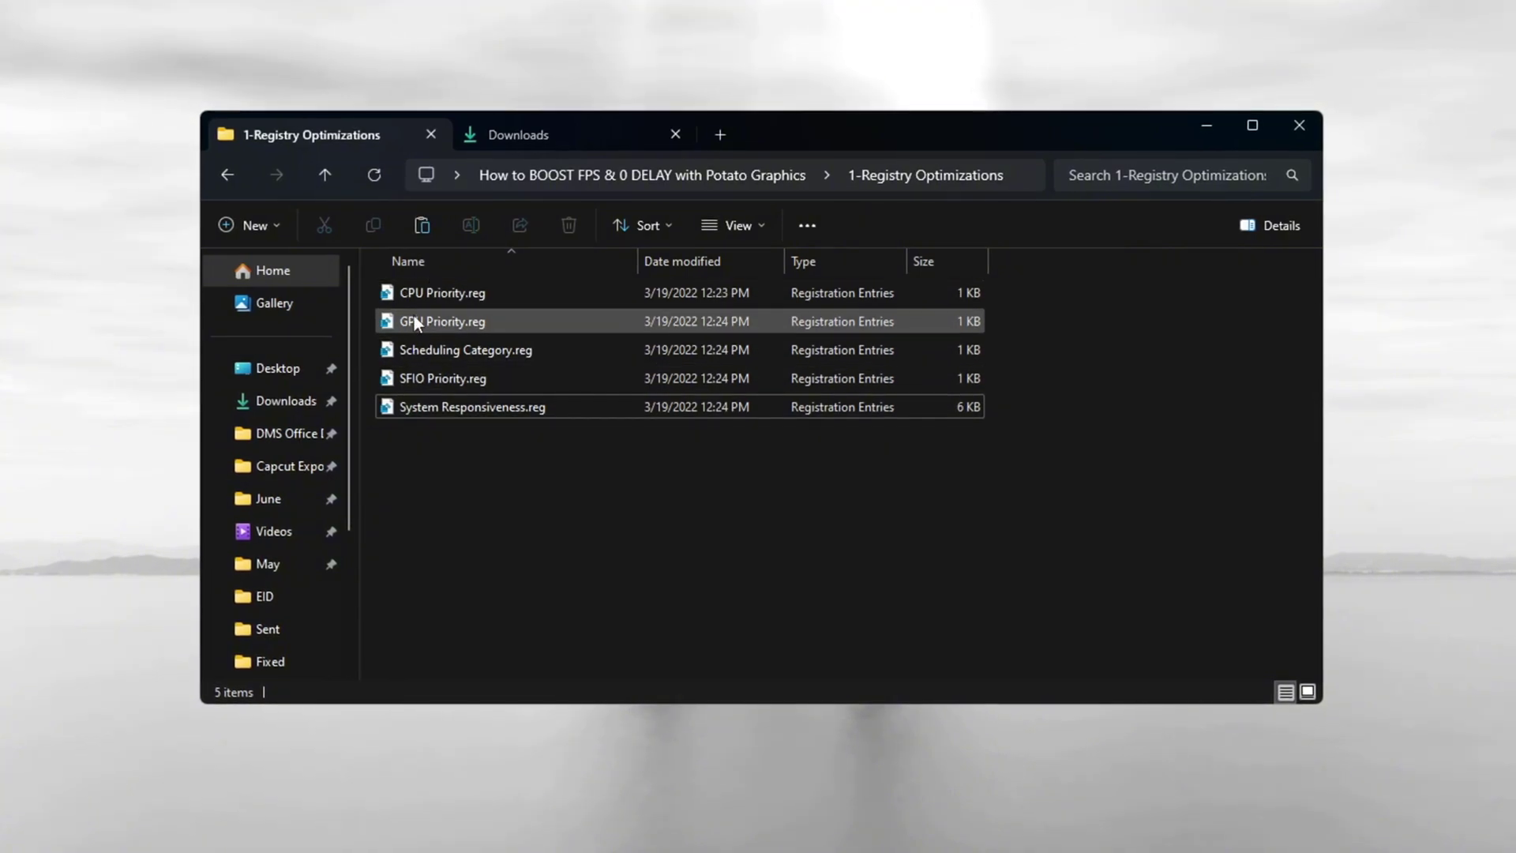
left_click(415, 319)
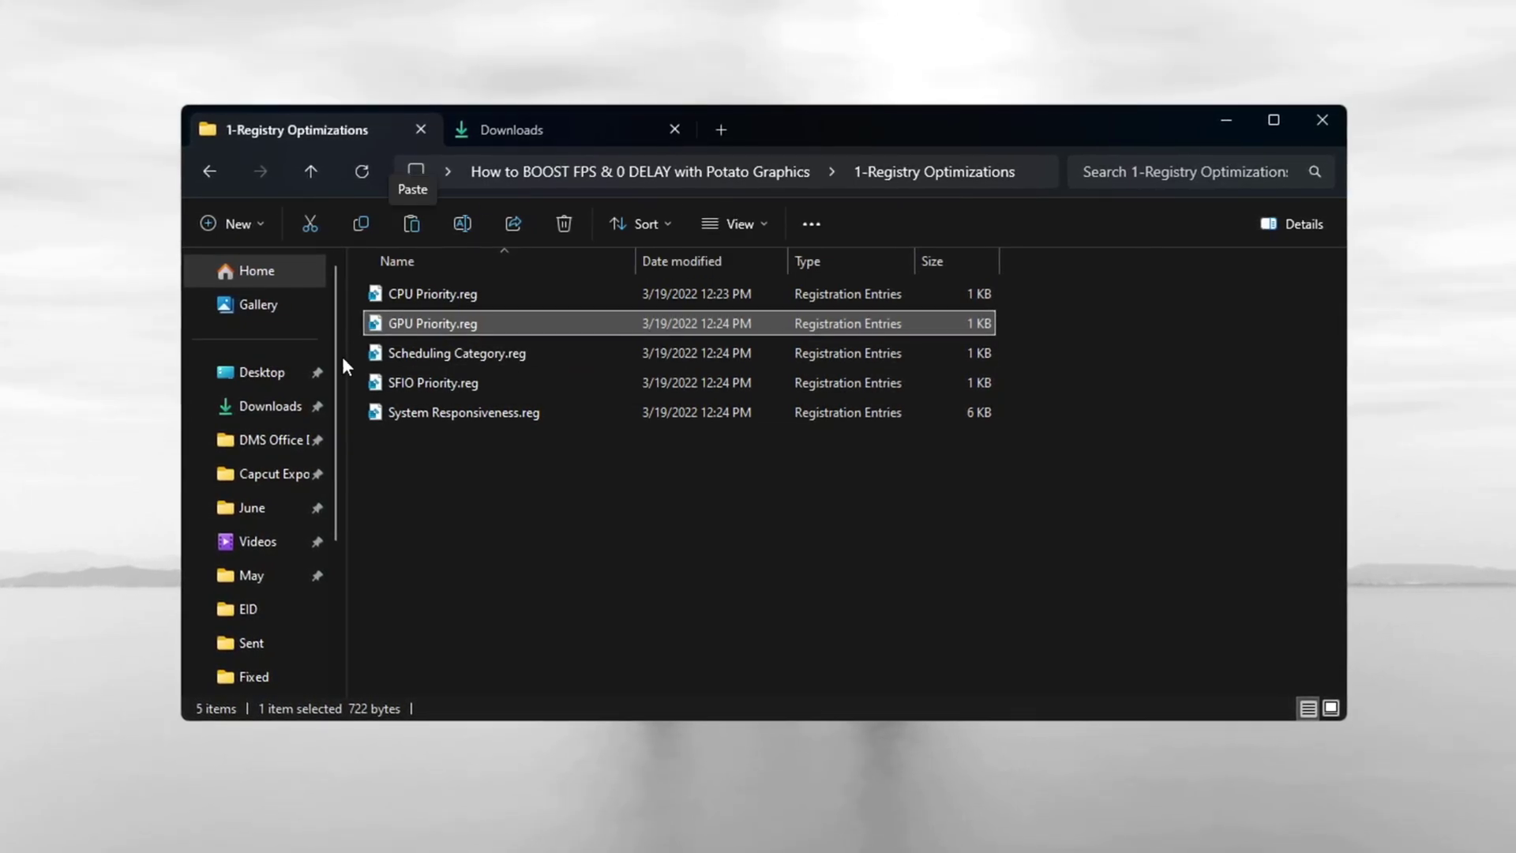
left_click(513, 414)
key("ctrl+a")
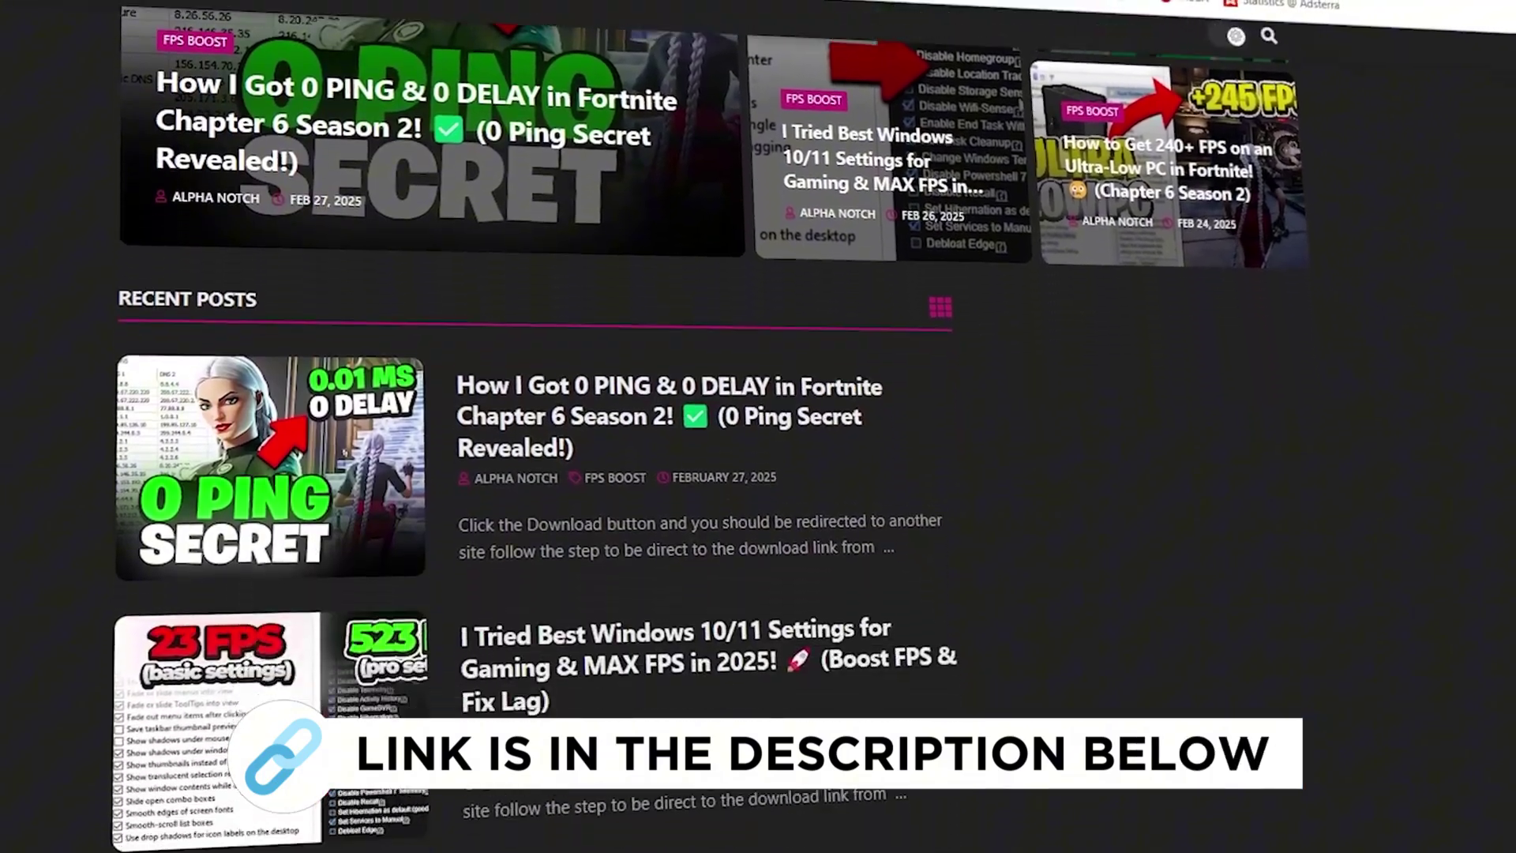
scroll(536, 427, "down", 7)
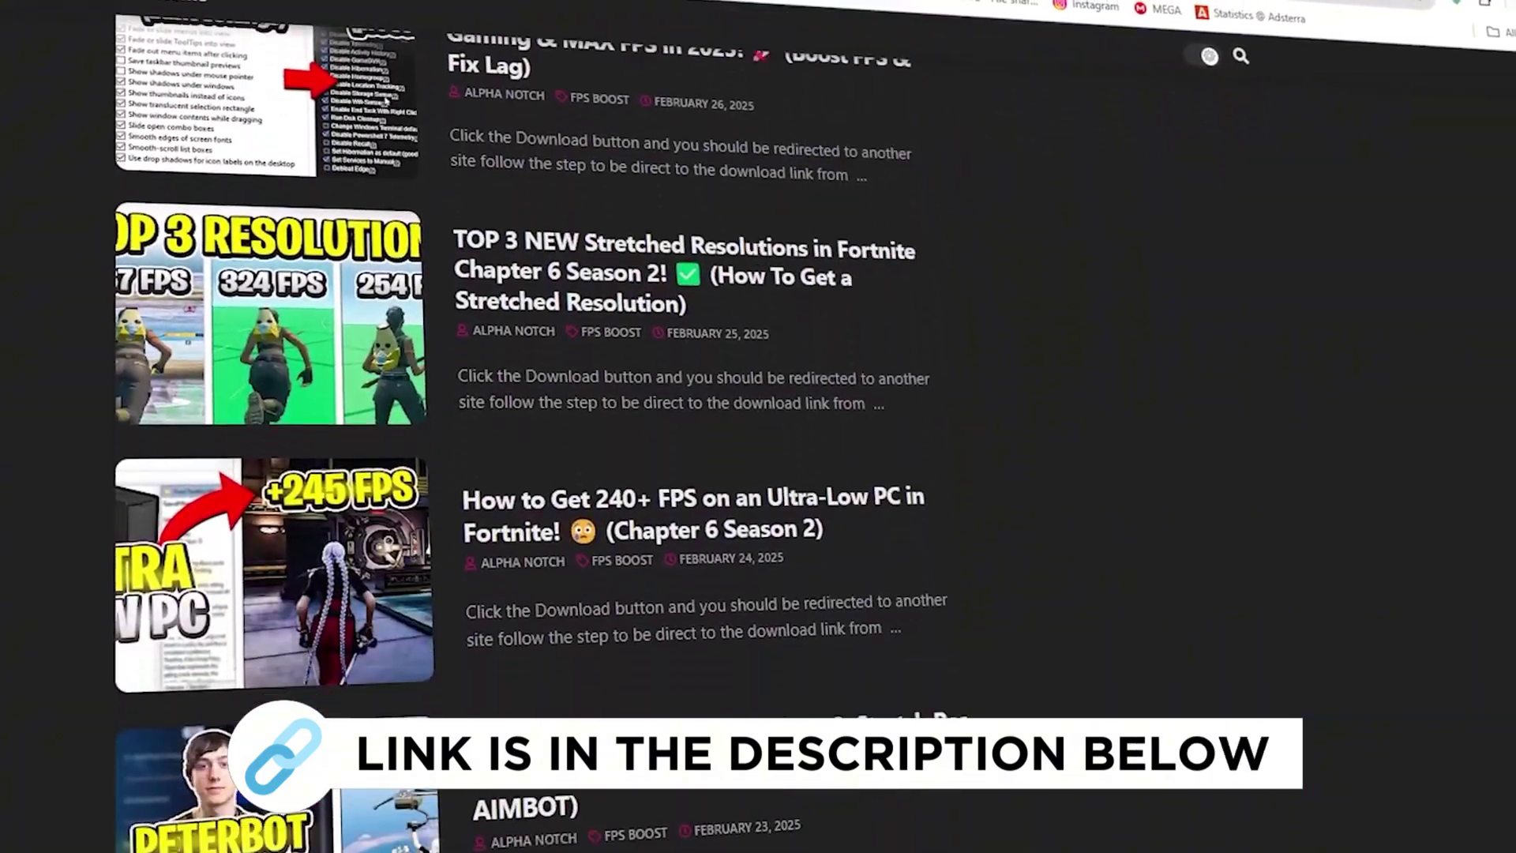
scroll(537, 426, "down", 5)
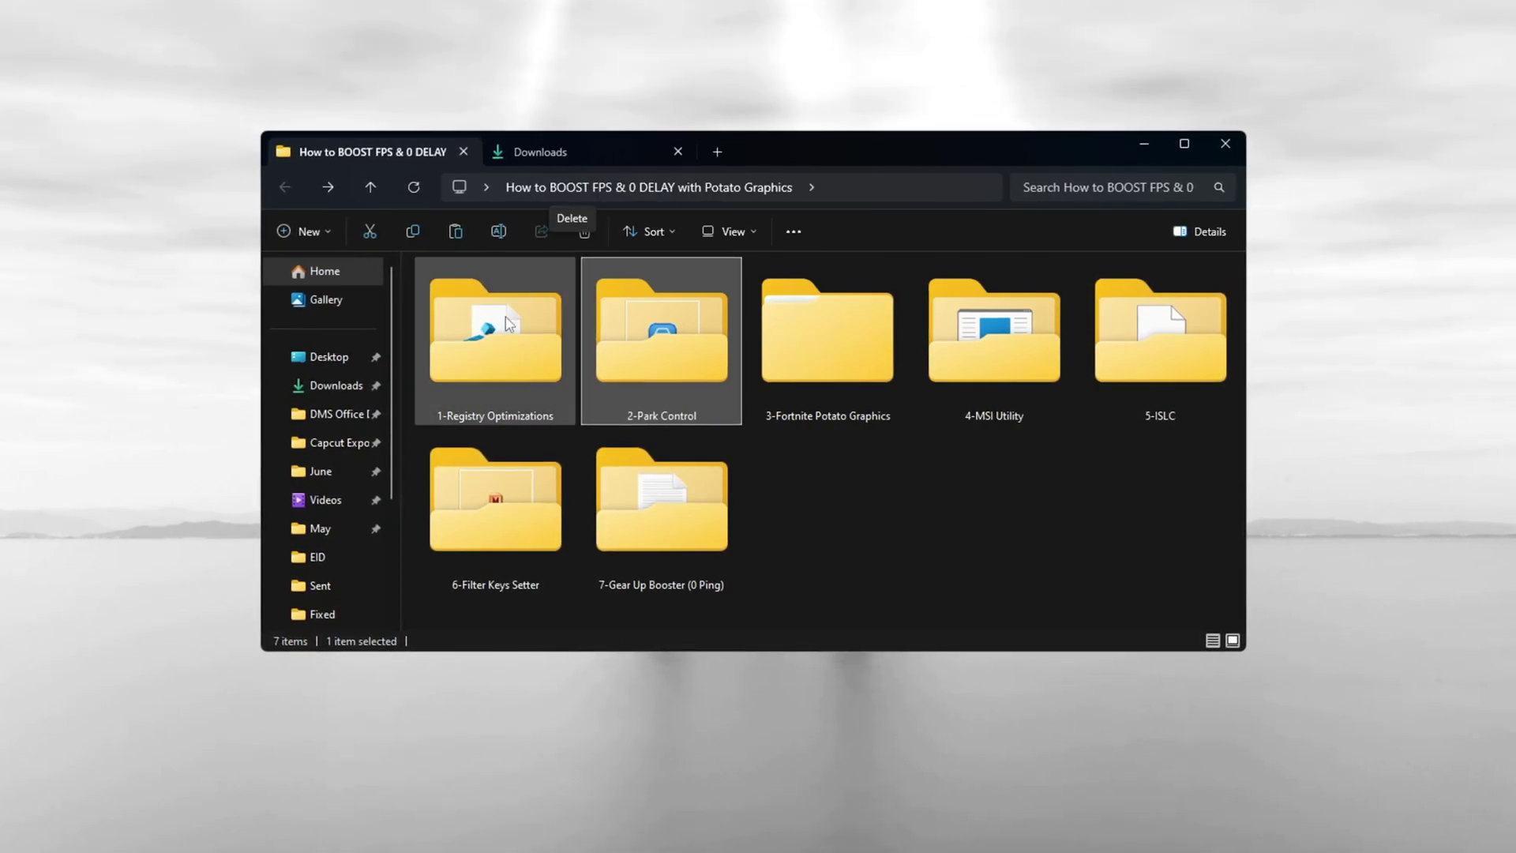
- Open the 2-Park Control folder, select the parkcontrolsetup64.exe installer, and minimize the File Explorer window
double_click(661, 354)
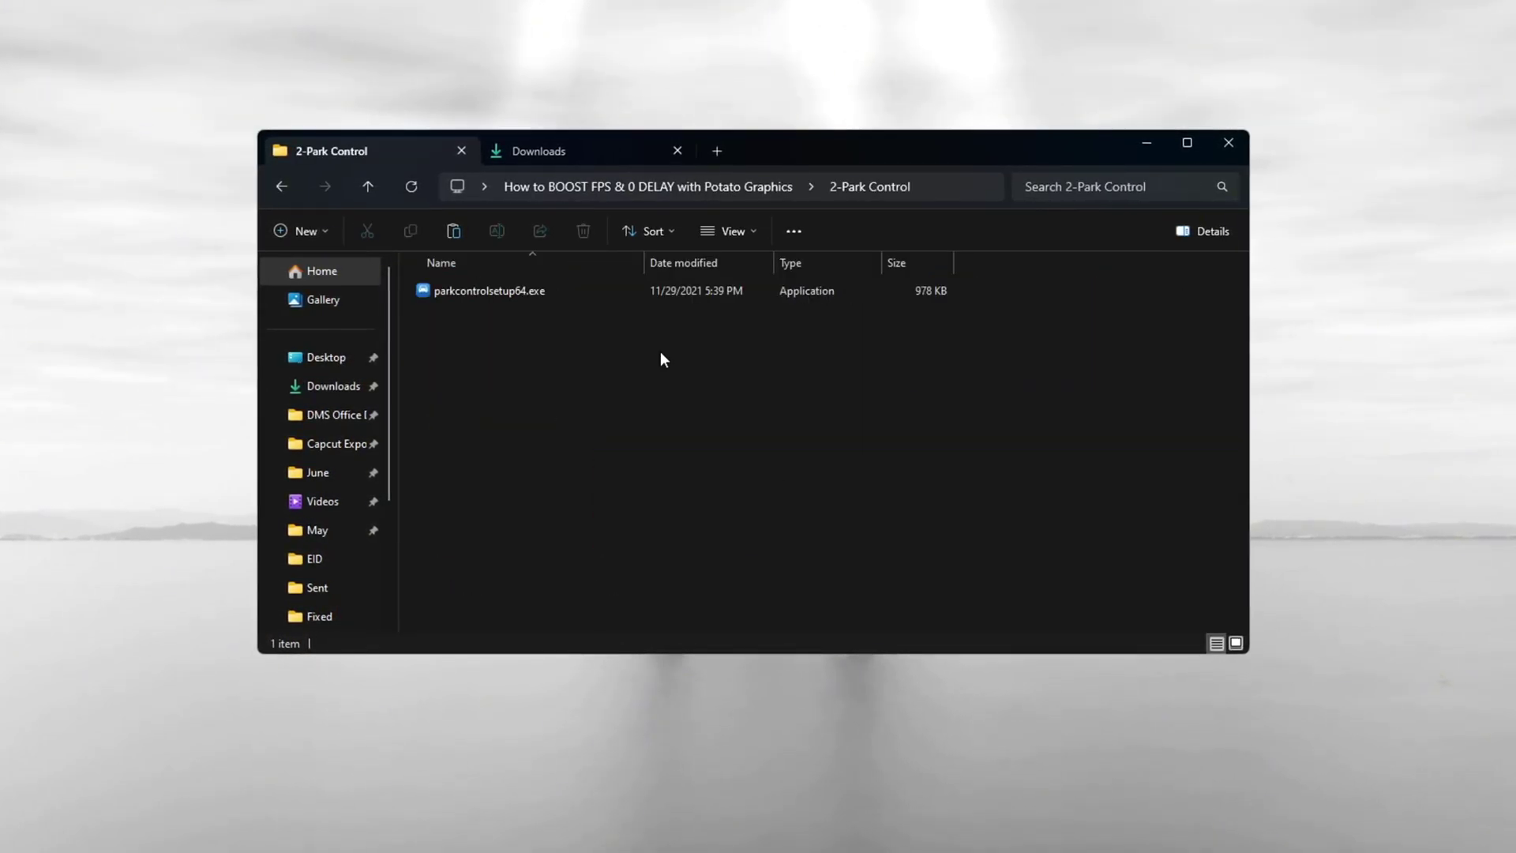
left_click(477, 297)
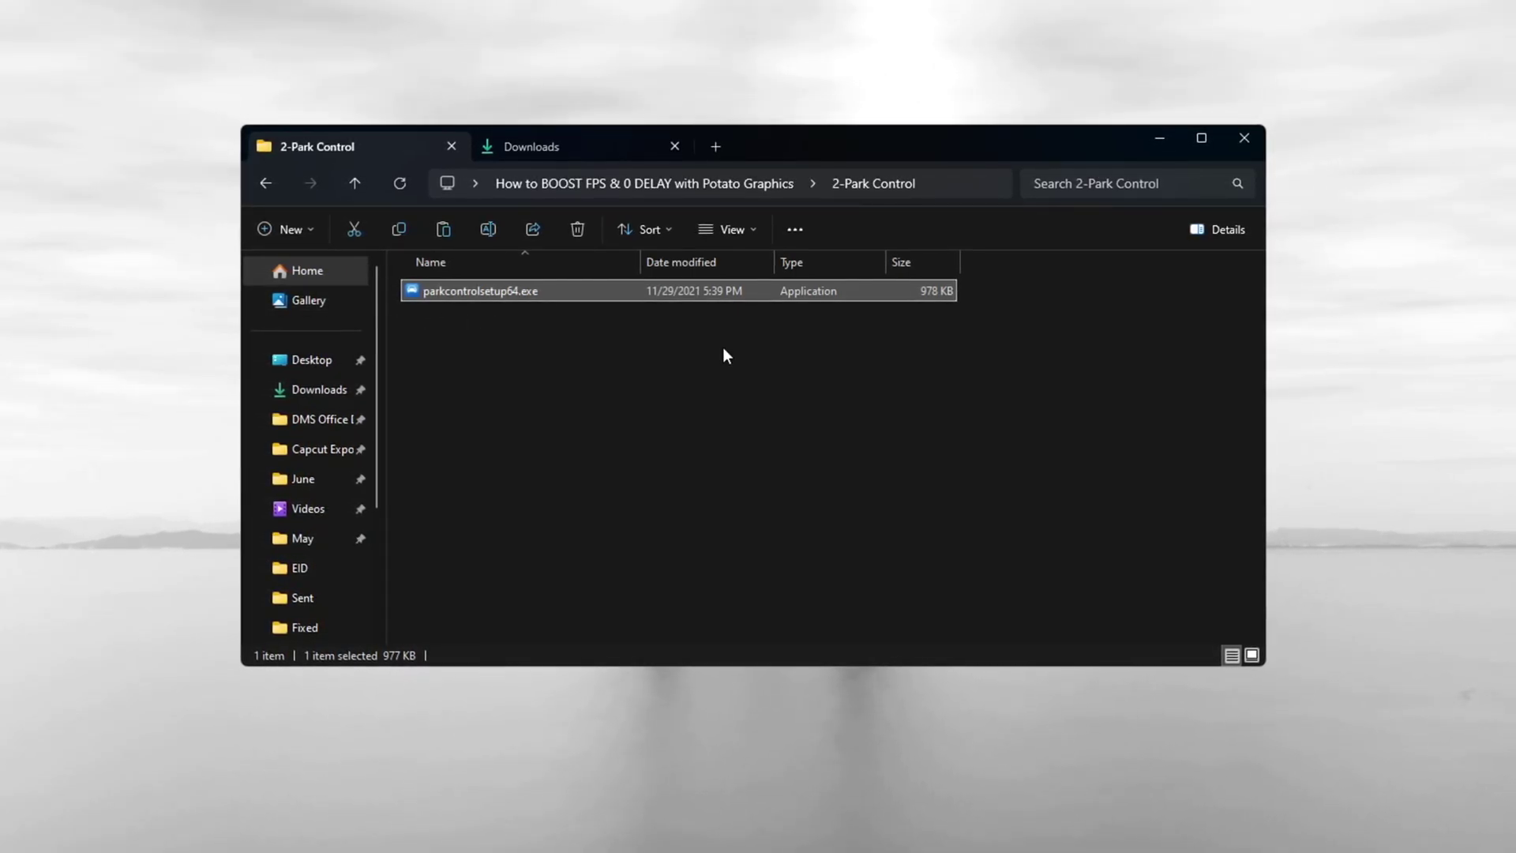
left_click(1157, 139)
- Launch ParkControl by searching for "park" and choose Bitsum Highest Performance as its power profile
key("super")
type("park")
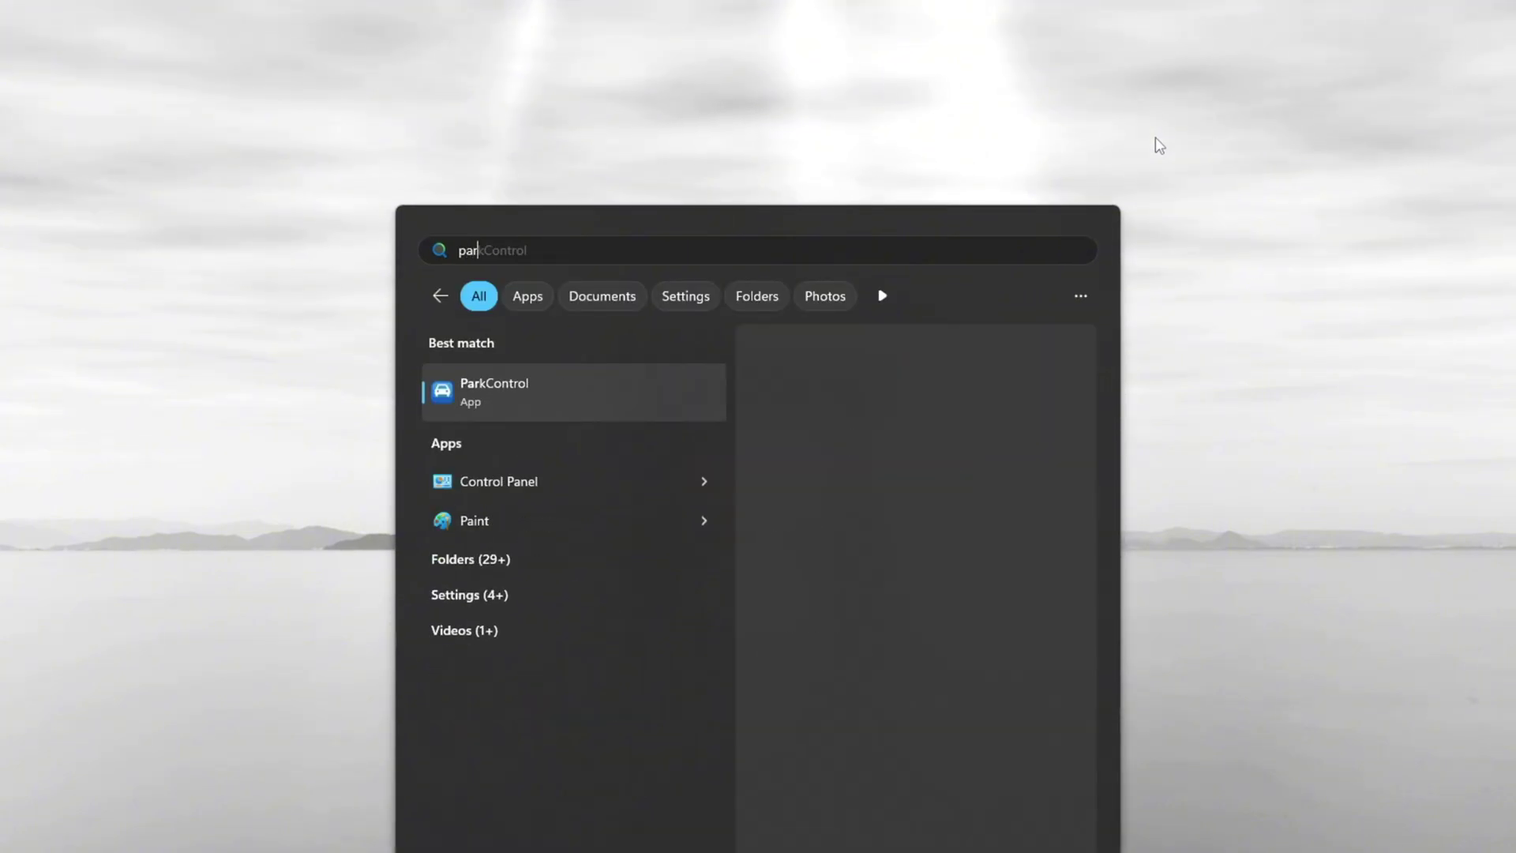
key("Return")
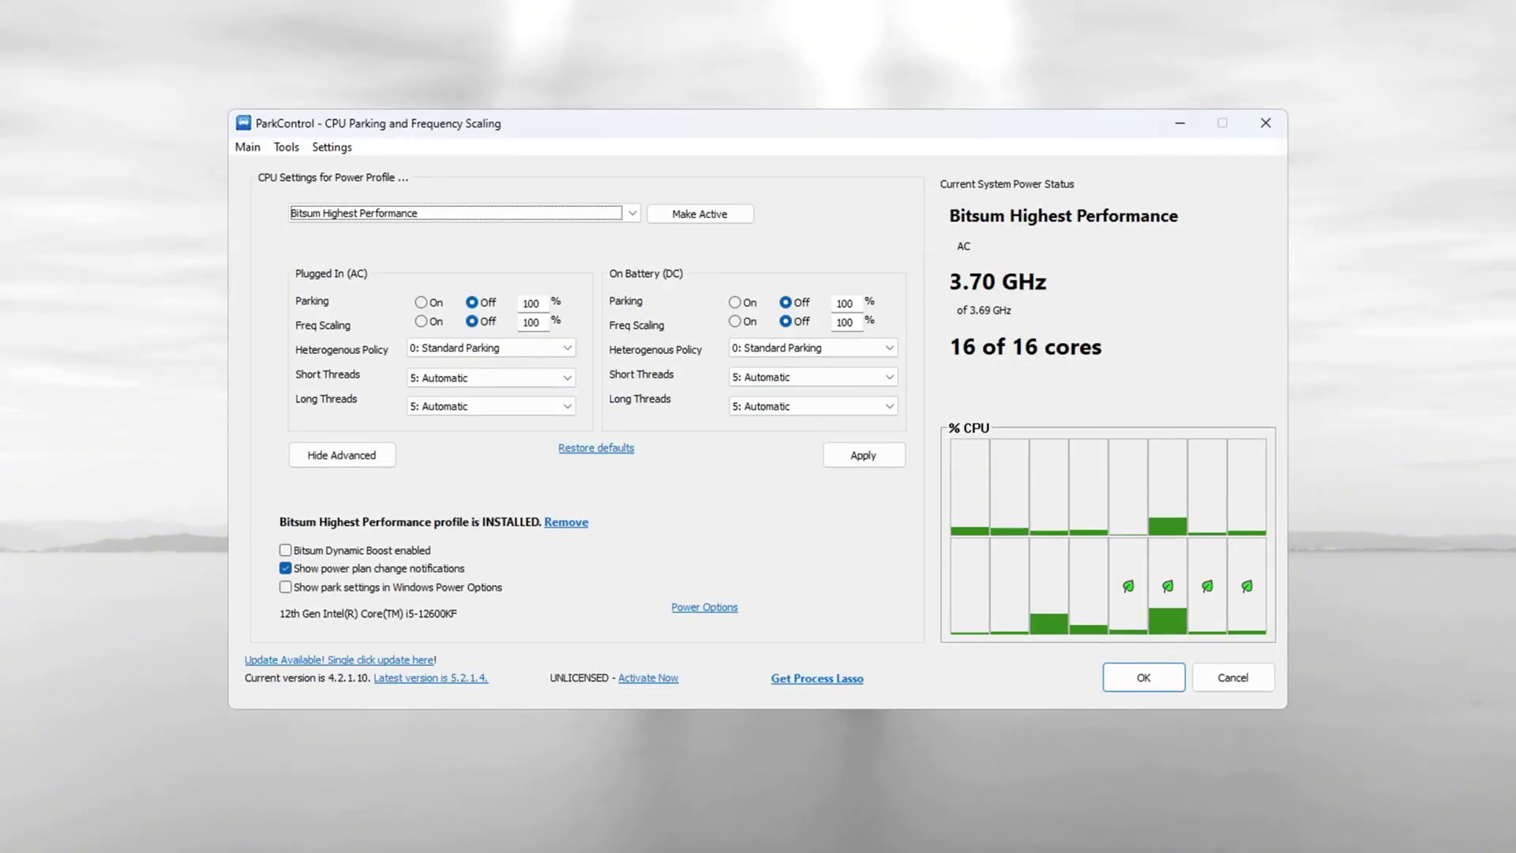
left_click(631, 213)
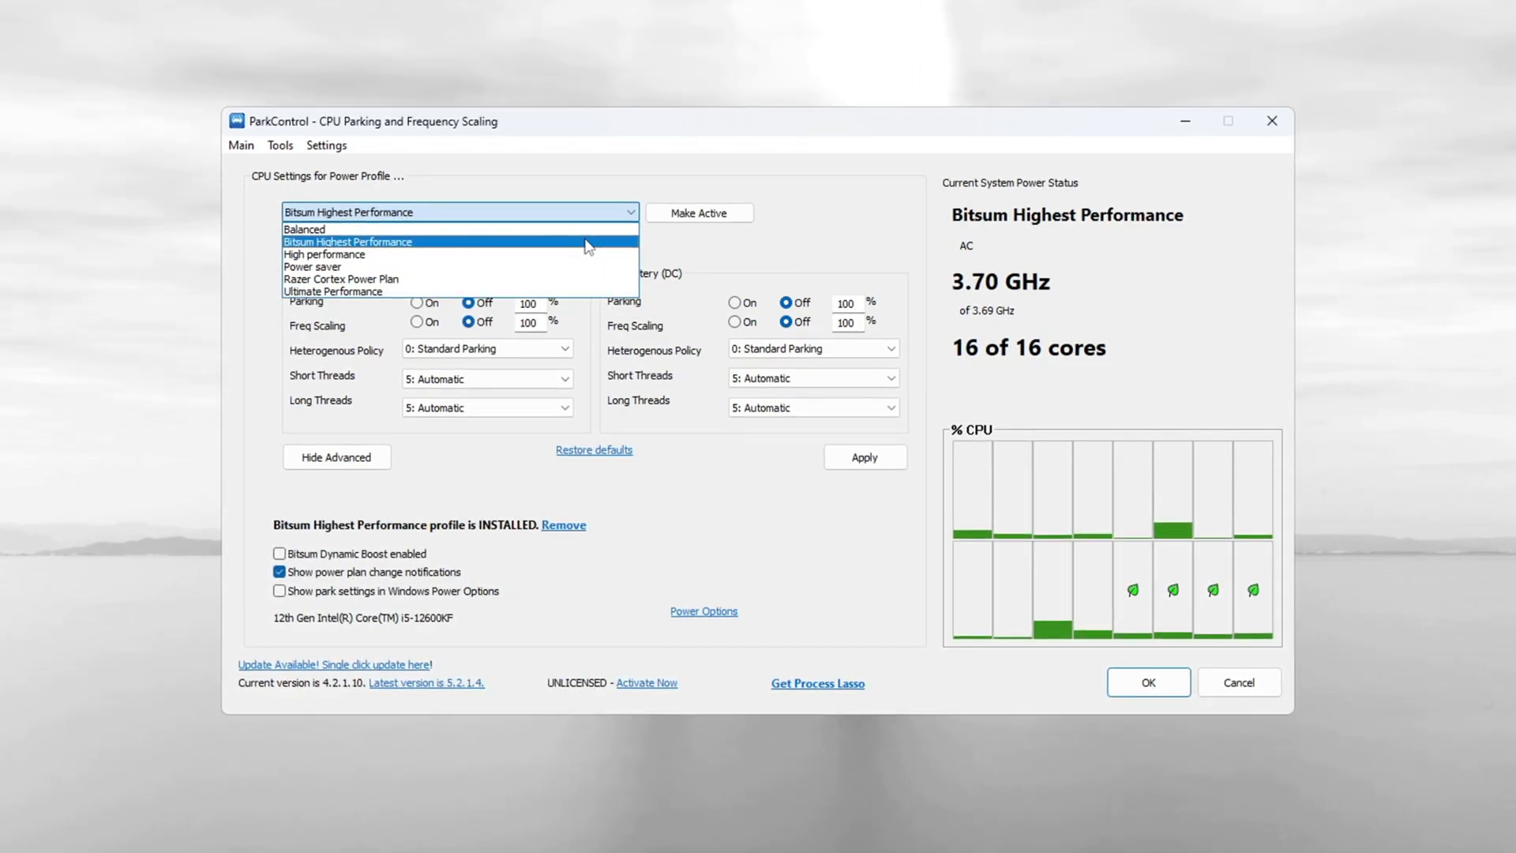
left_click(586, 245)
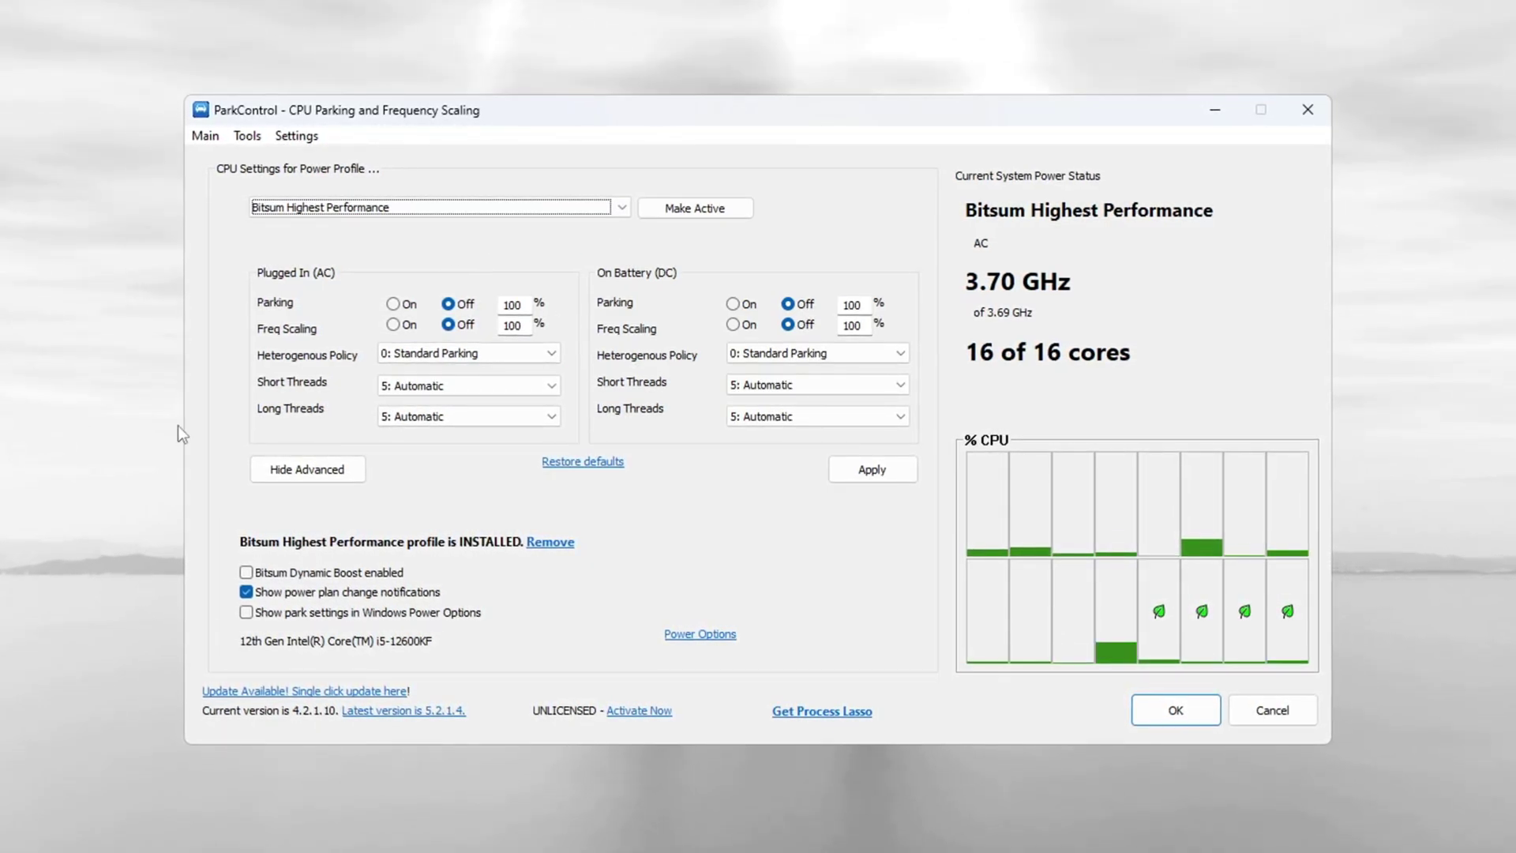
- Try enabling Bitsum Dynamic Boost in ParkControl and cancel its settings dialog
left_click(245, 574)
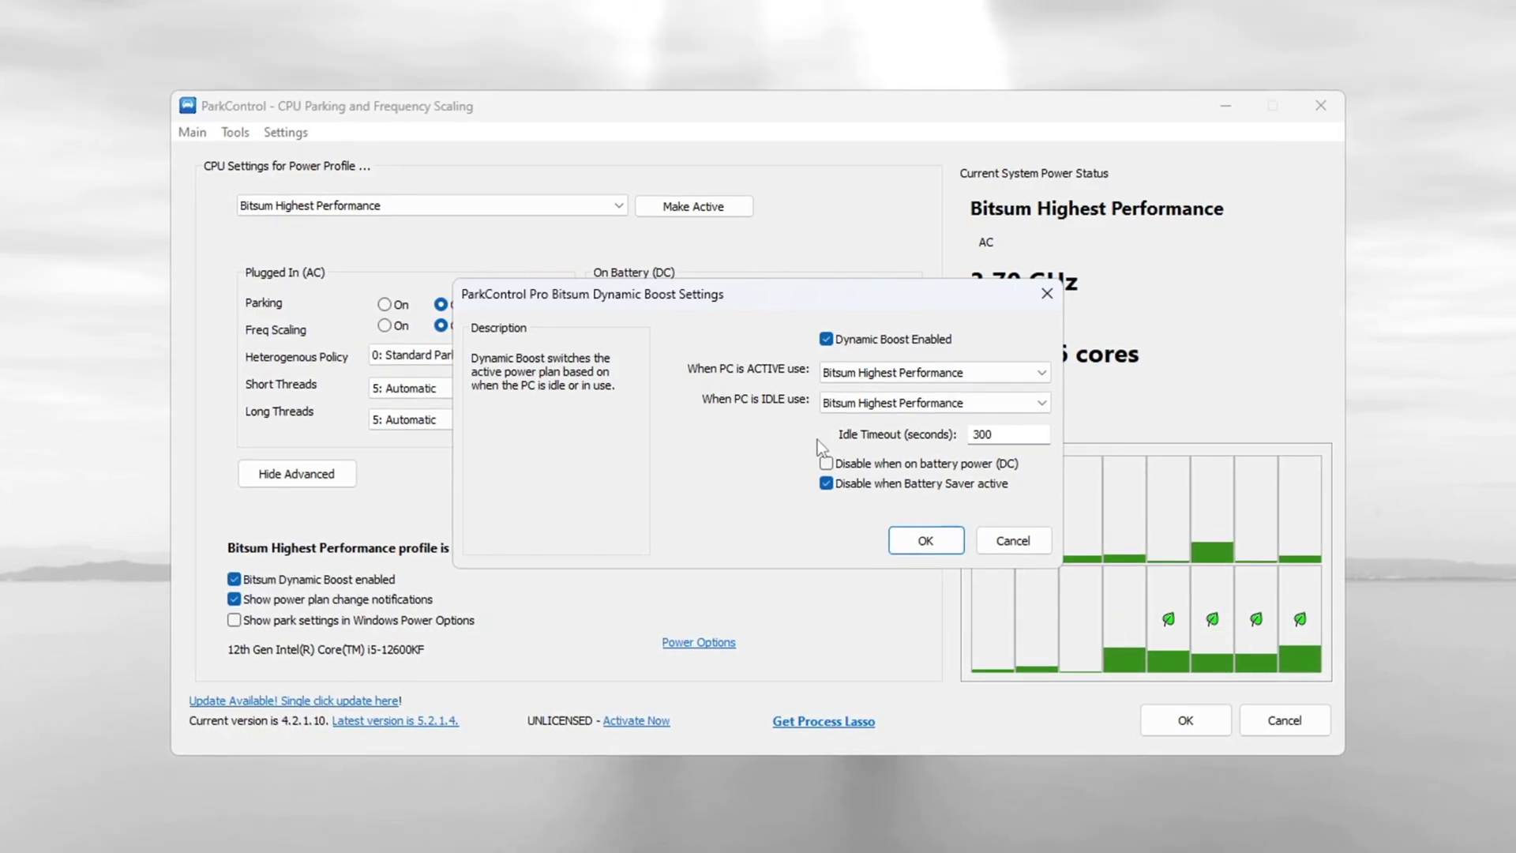
left_click(1011, 542)
- Check the selected plan in Windows Power Options, close that window, and apply the Bitsum Highest Performance profile settings in ParkControl
left_click(698, 645)
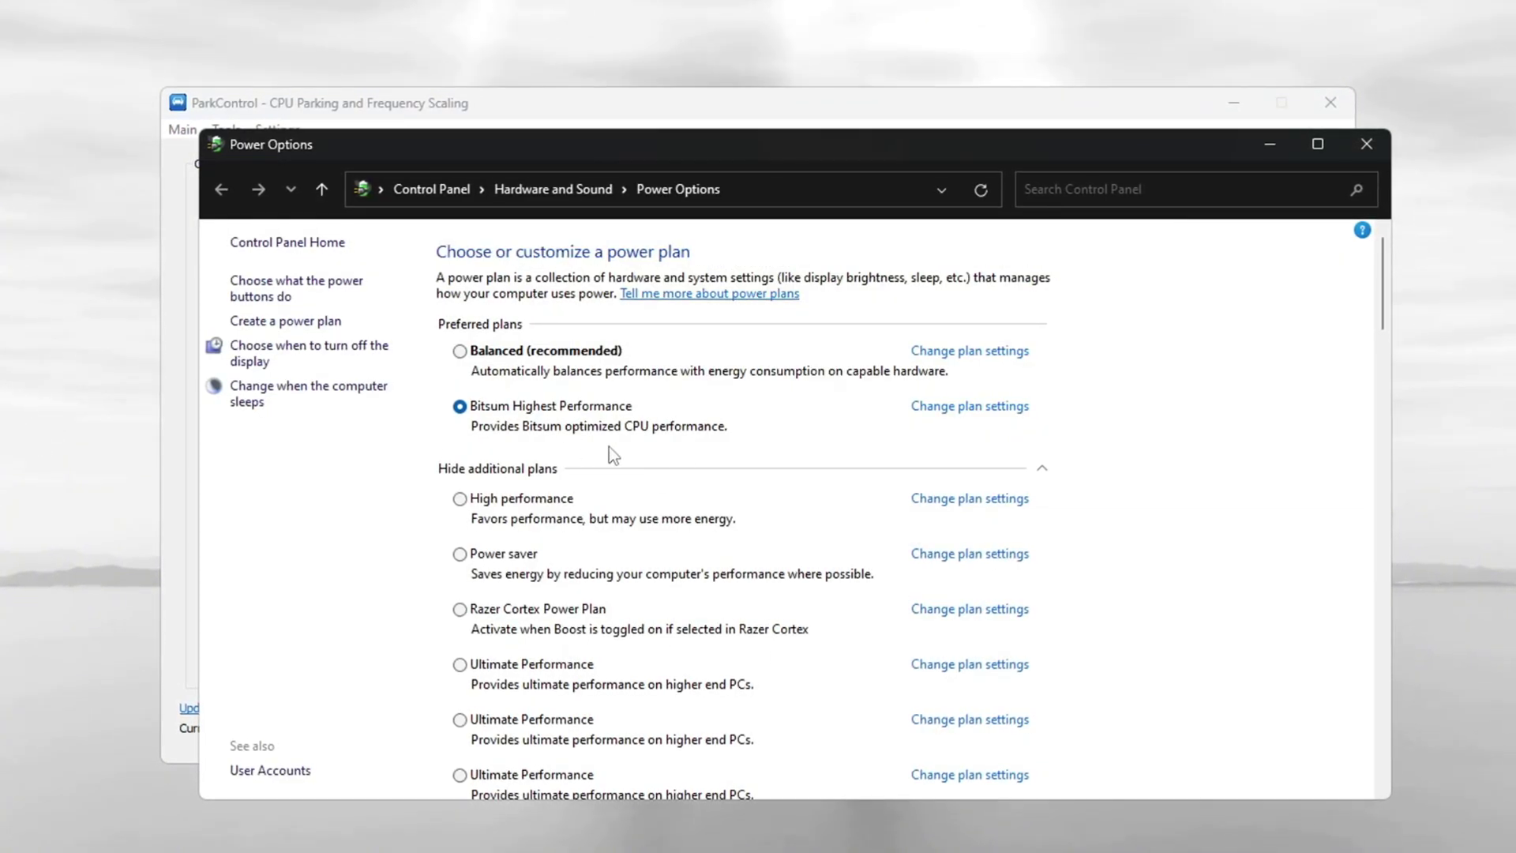
left_click(1379, 145)
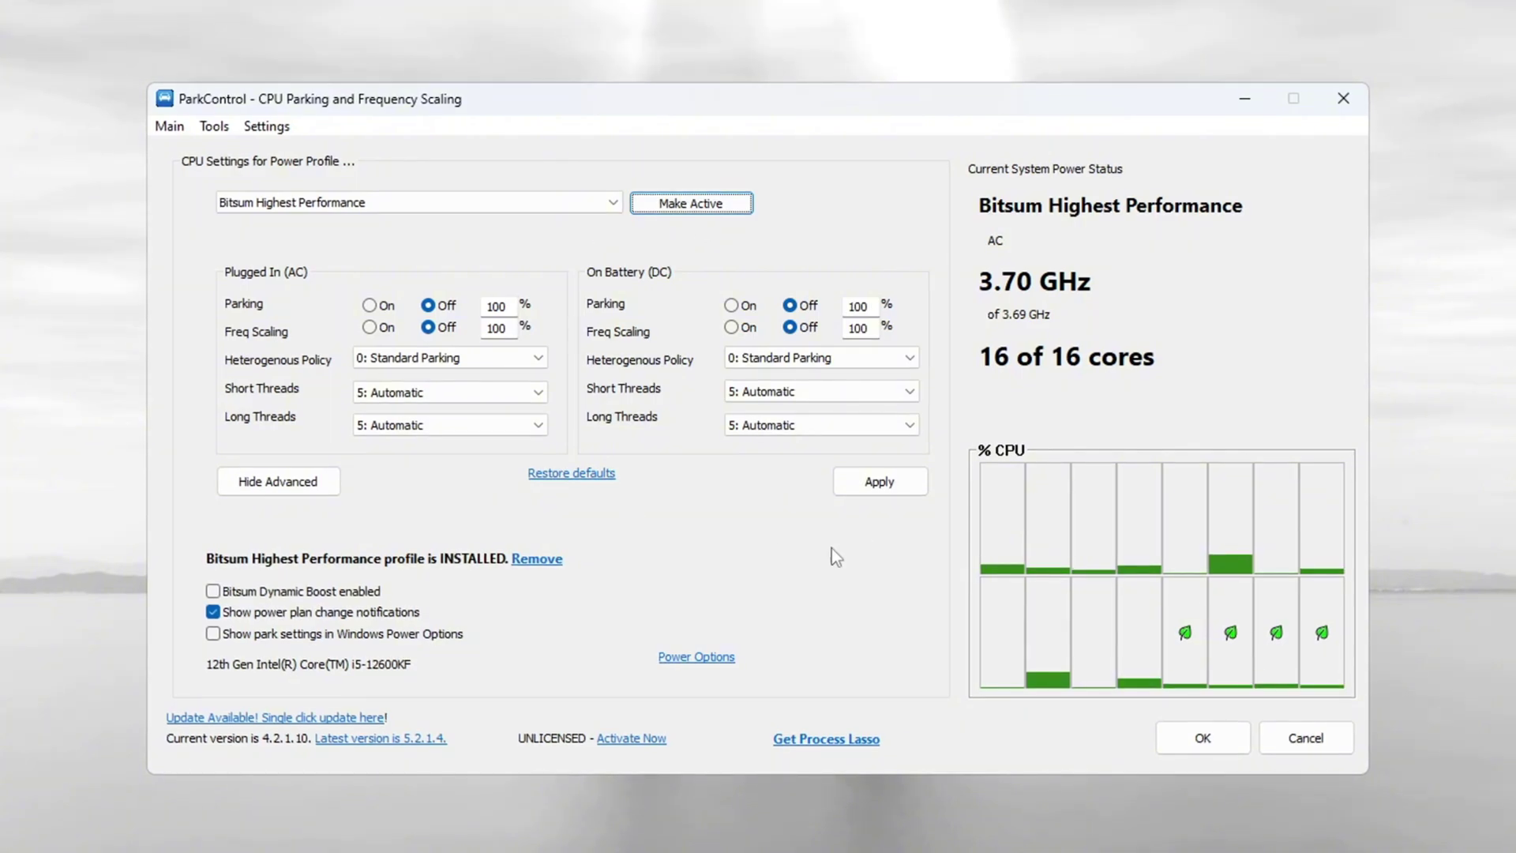
left_click(859, 488)
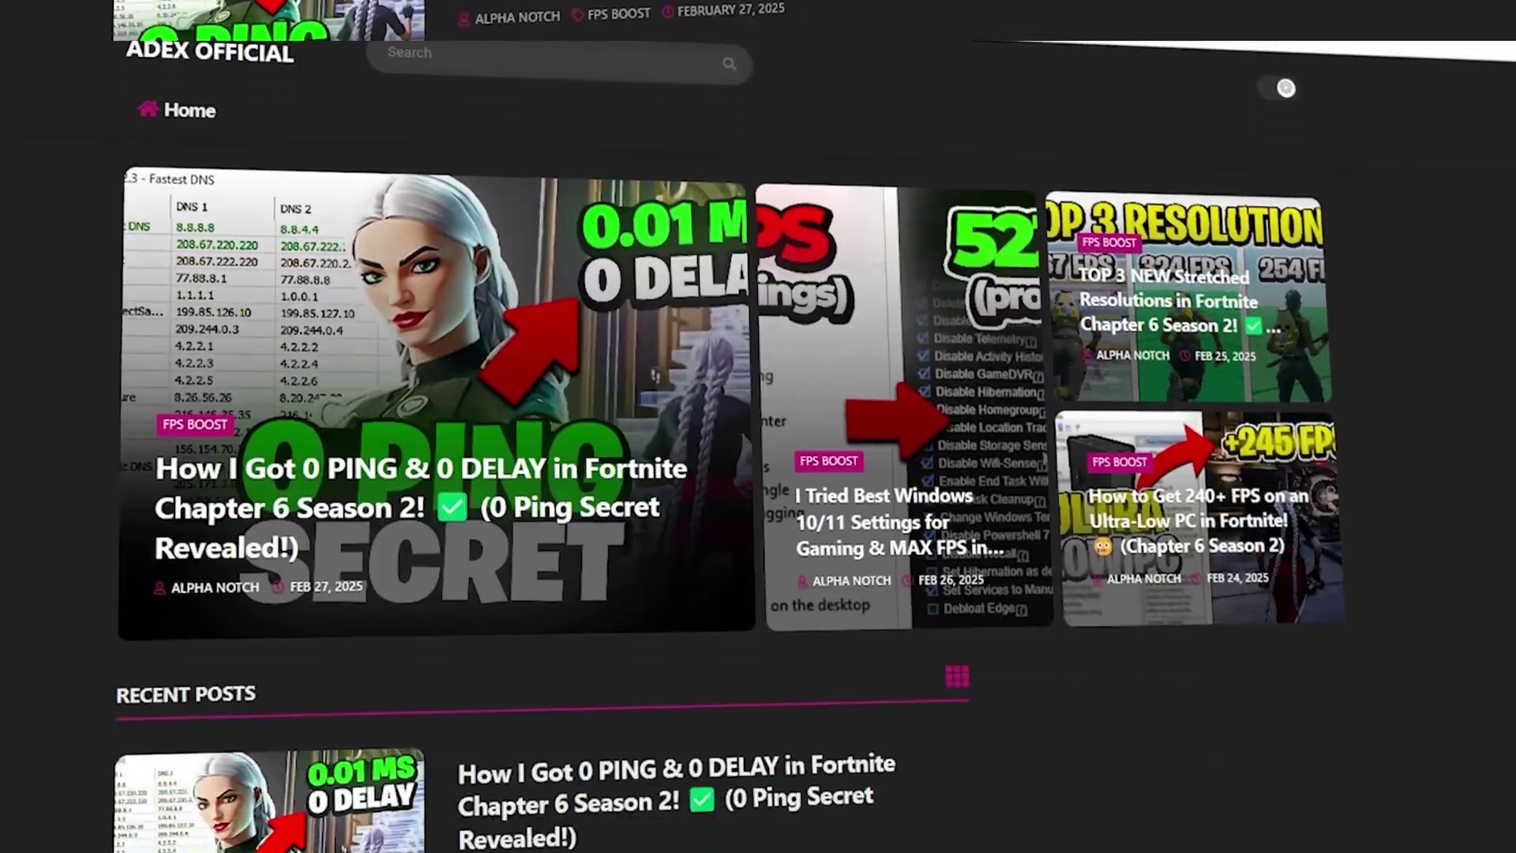
scroll(758, 427, "down", 7)
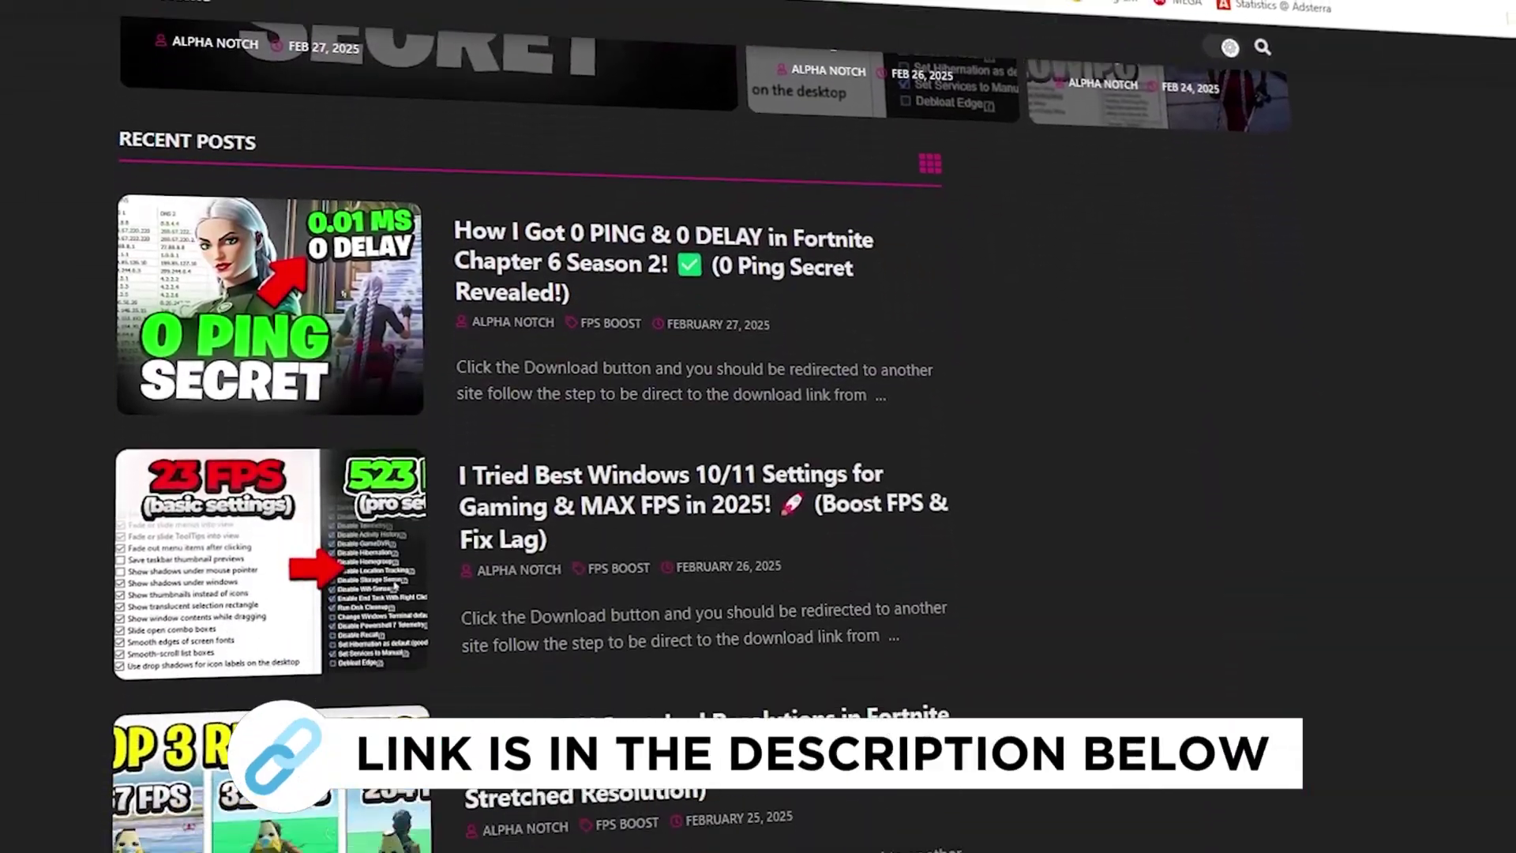
scroll(758, 426, "down", 8)
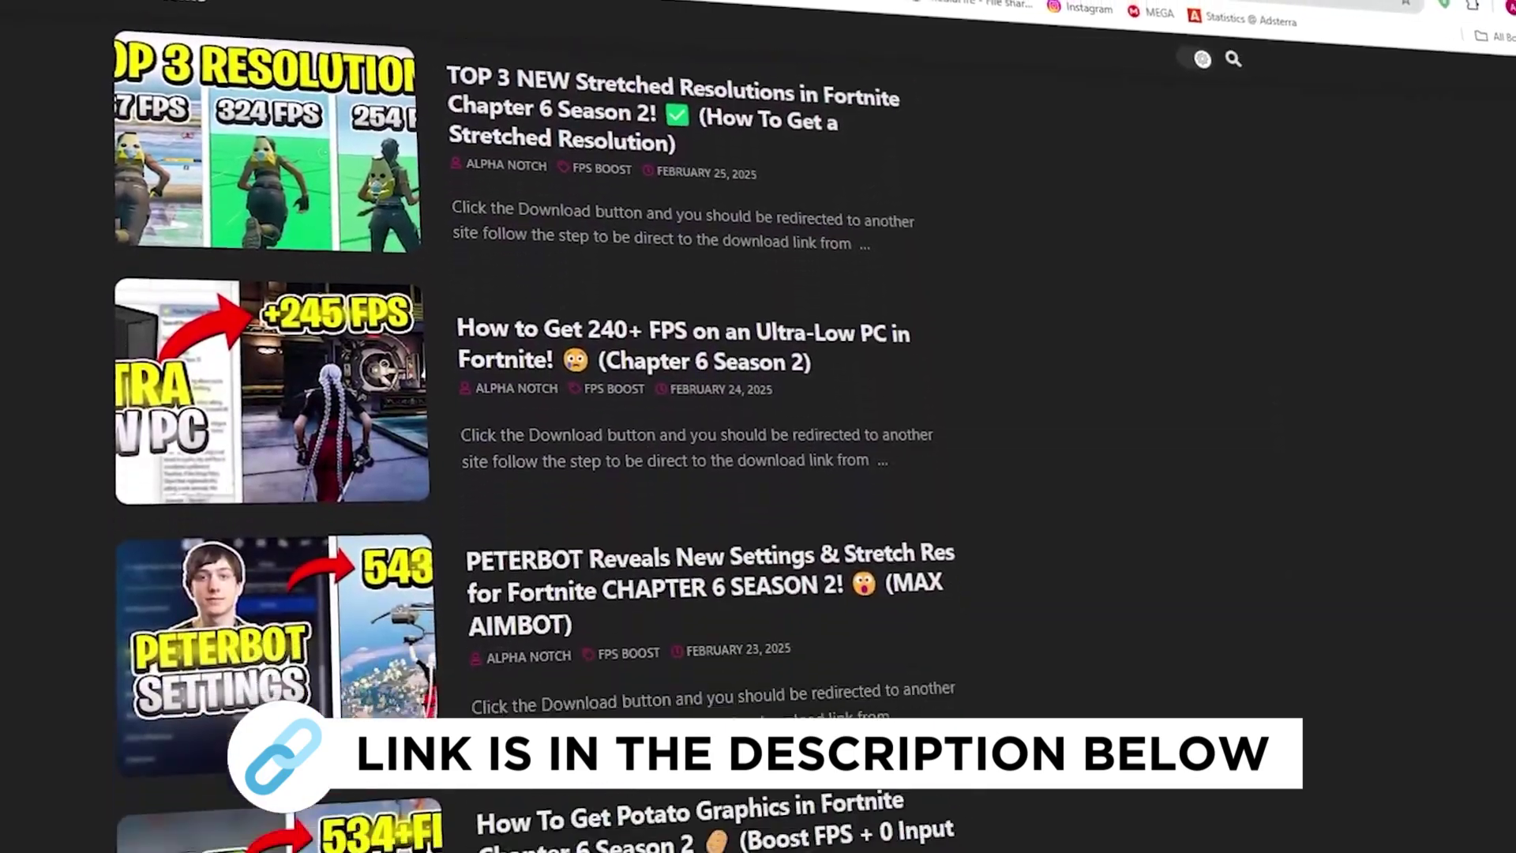
scroll(758, 426, "down", 2)
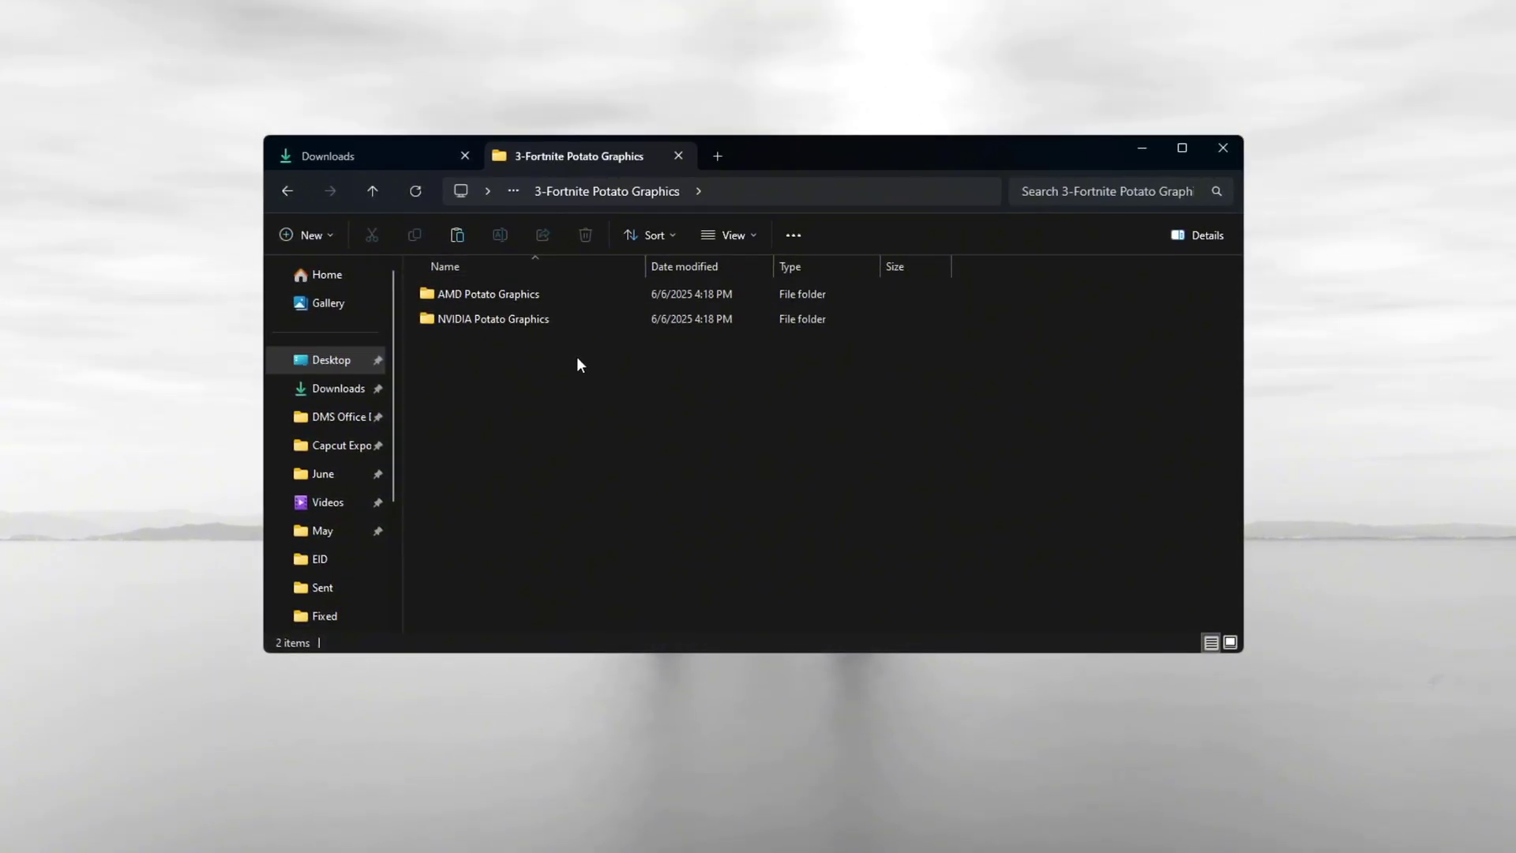
- Open the NVIDIA Potato Graphics folder and look inside its Fortnite Potato Settings subfolder
left_click(463, 322)
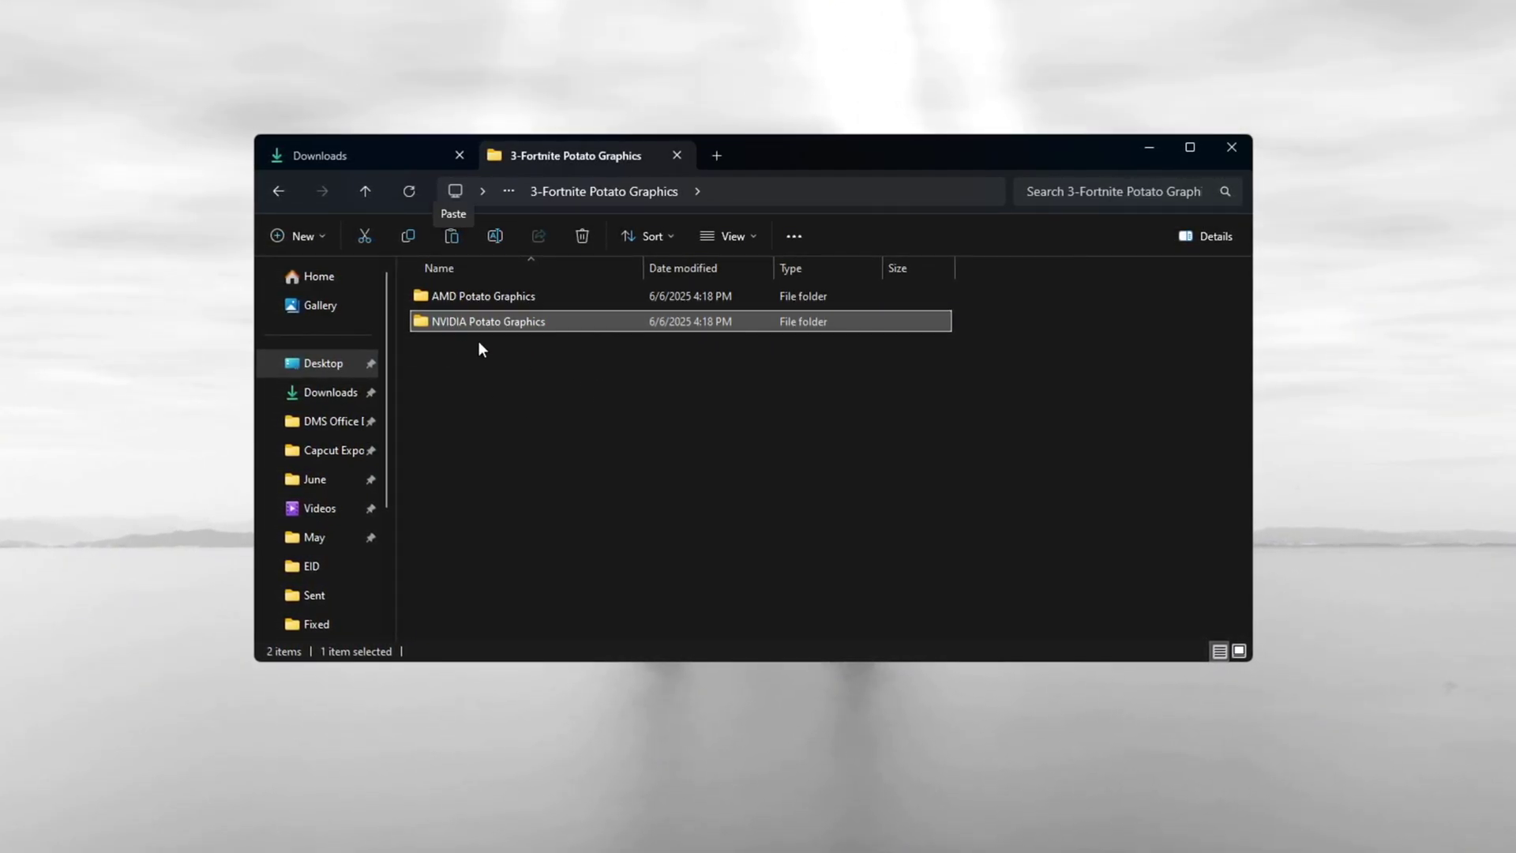
double_click(594, 320)
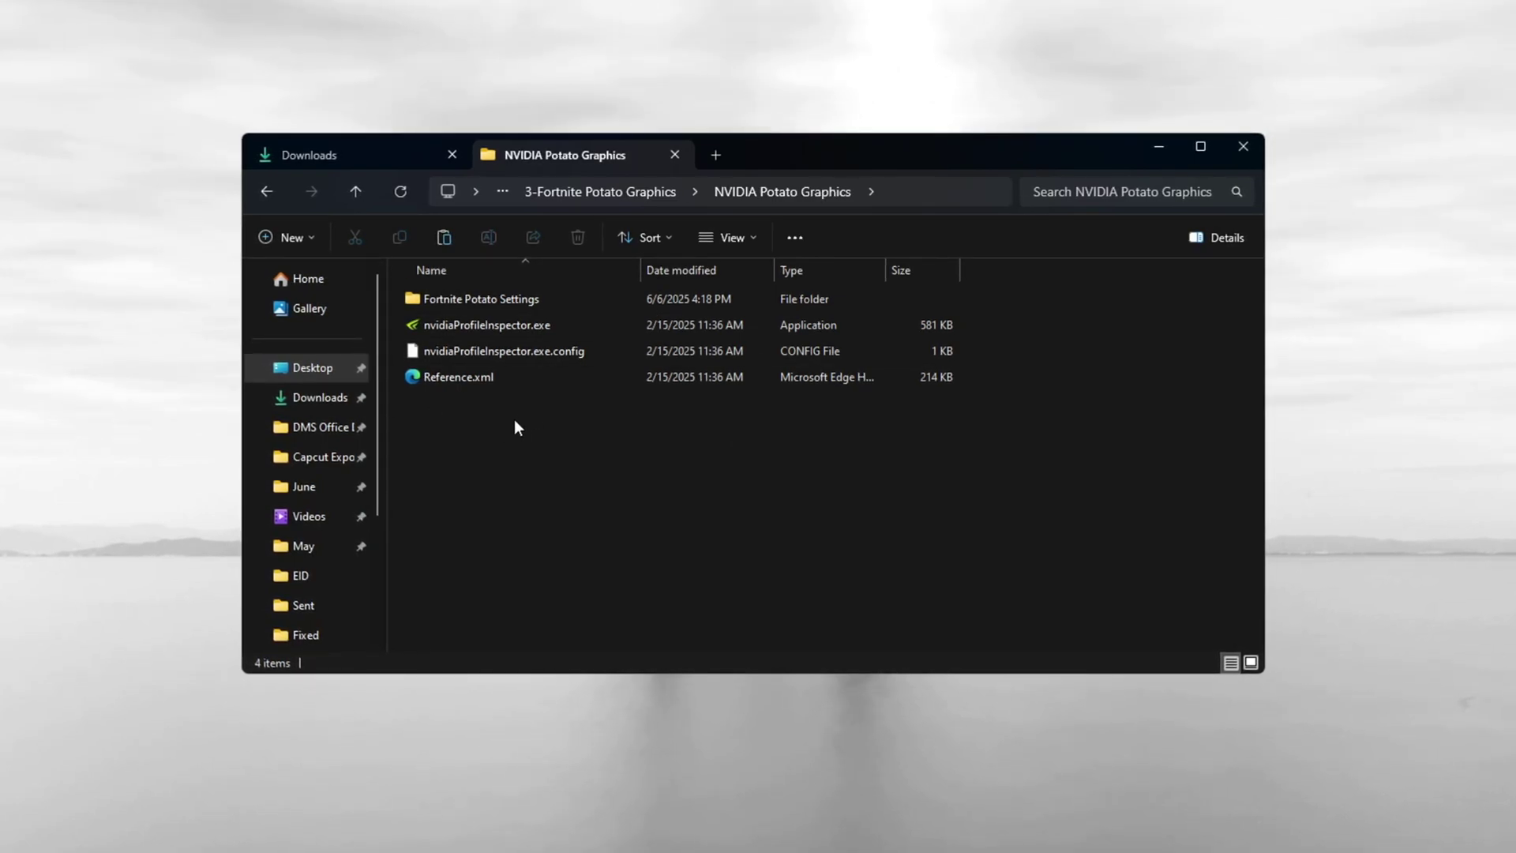
left_click(504, 300)
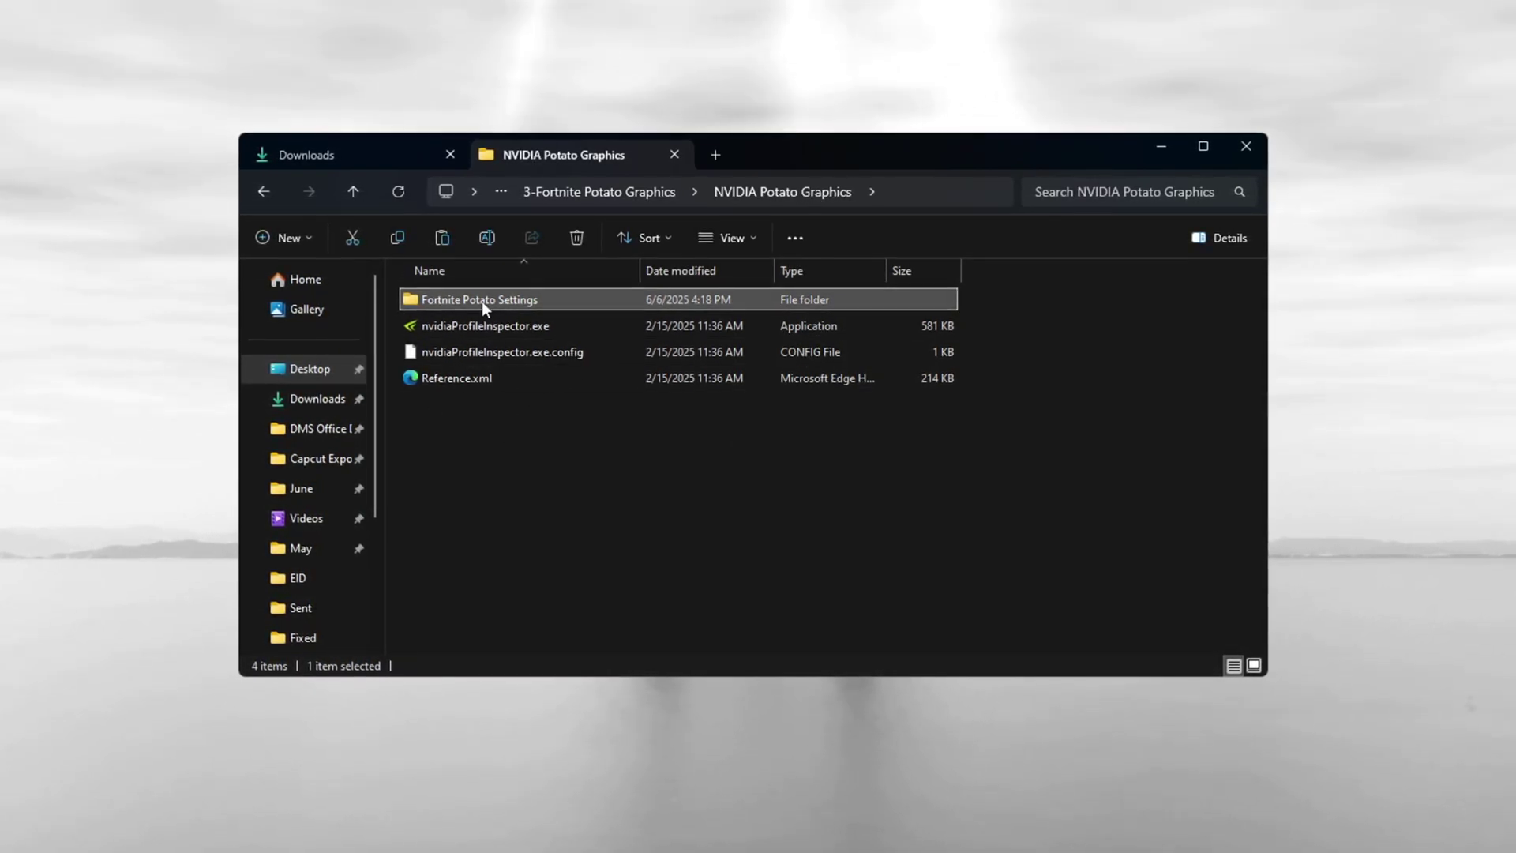
double_click(483, 301)
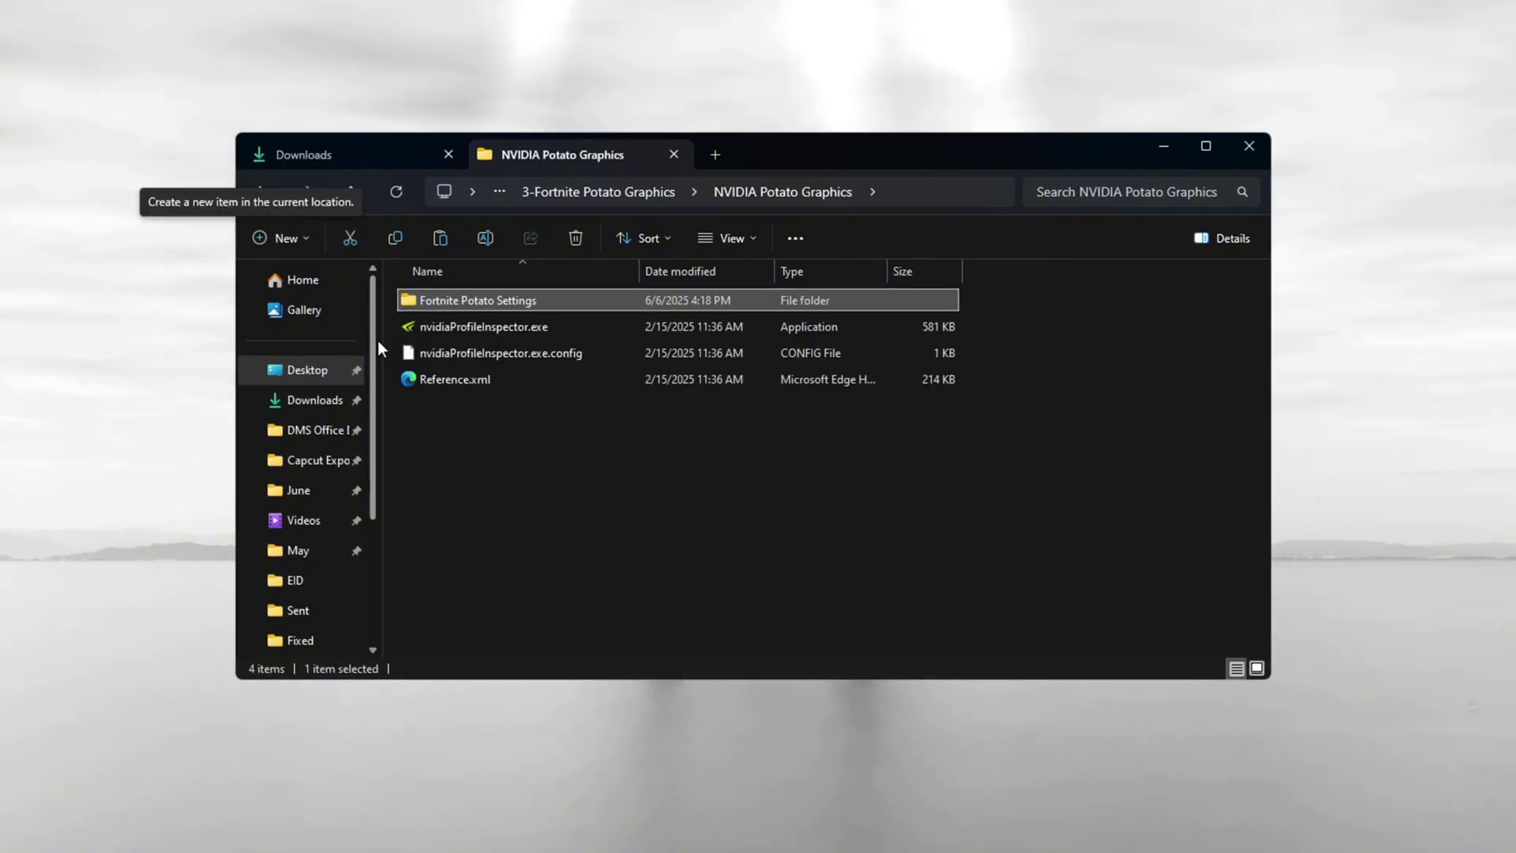
- Launch nvidiaProfileInspector.exe, search the profiles for "fort" and load the Fortnite profile
double_click(585, 333)
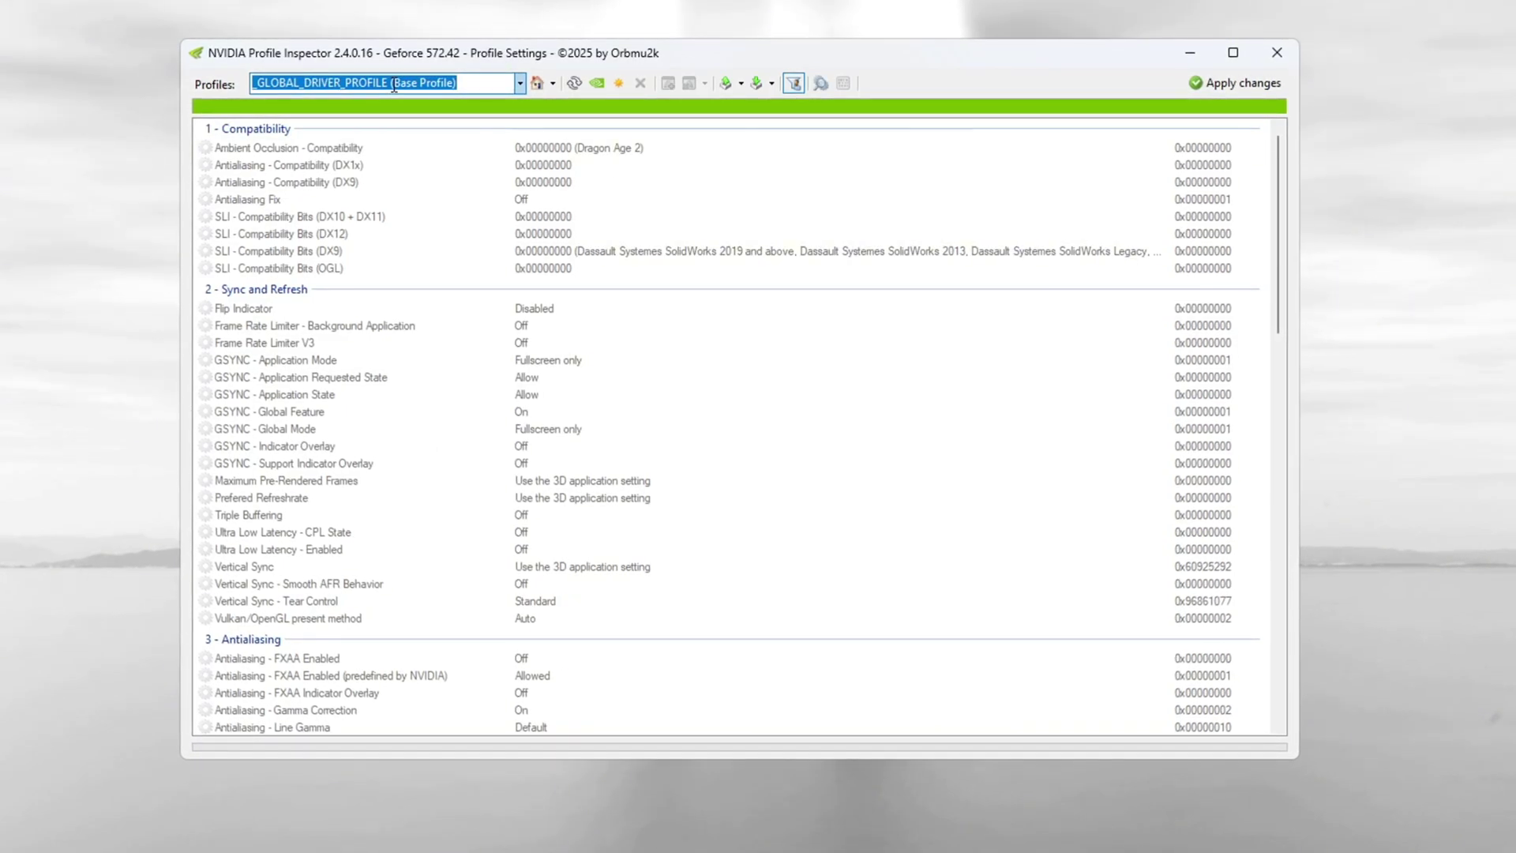
type("fort")
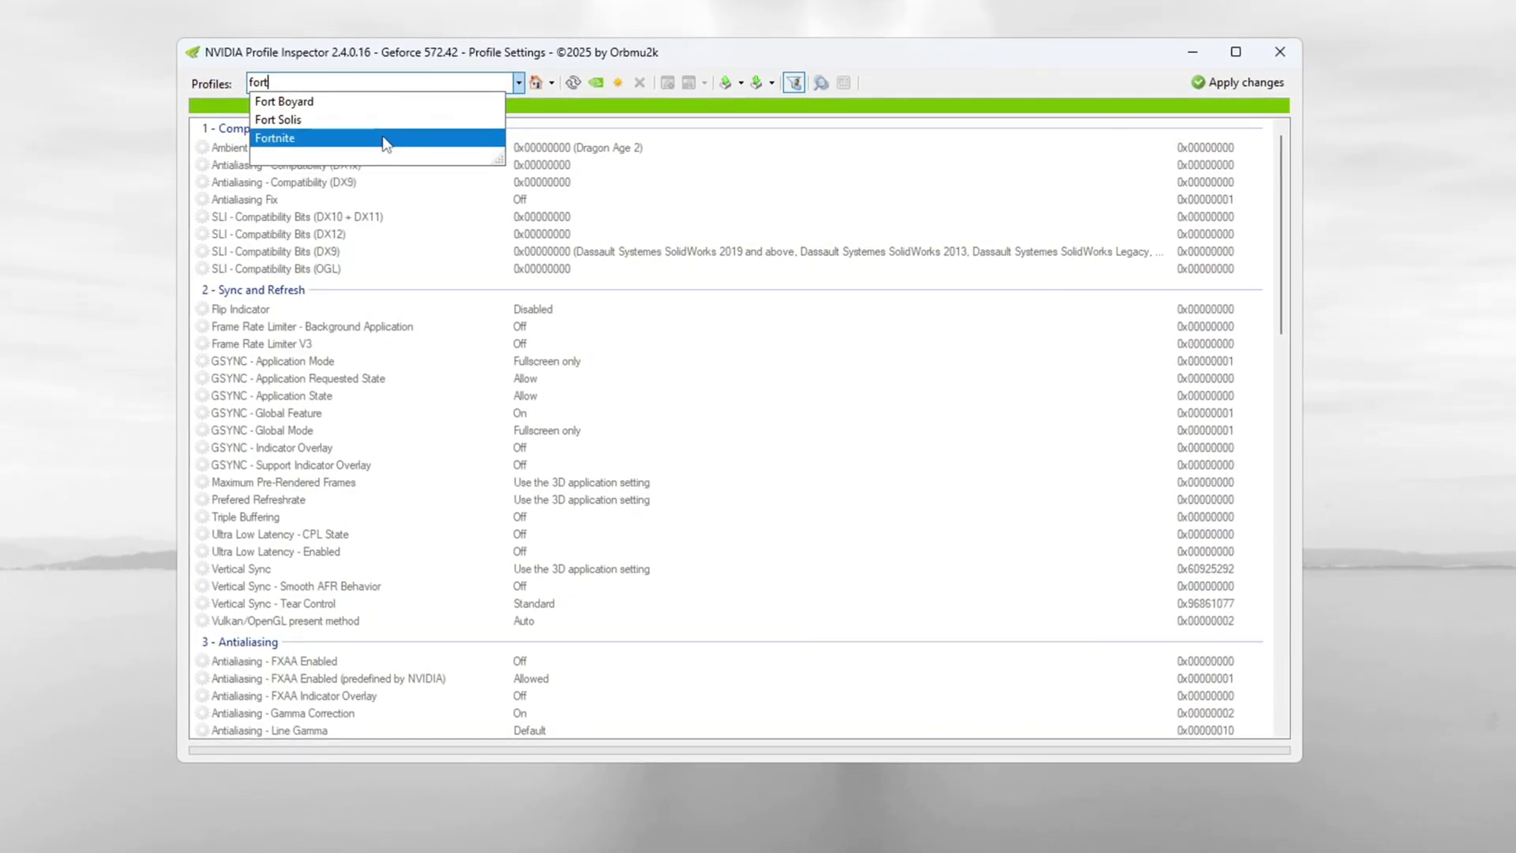
left_click(385, 139)
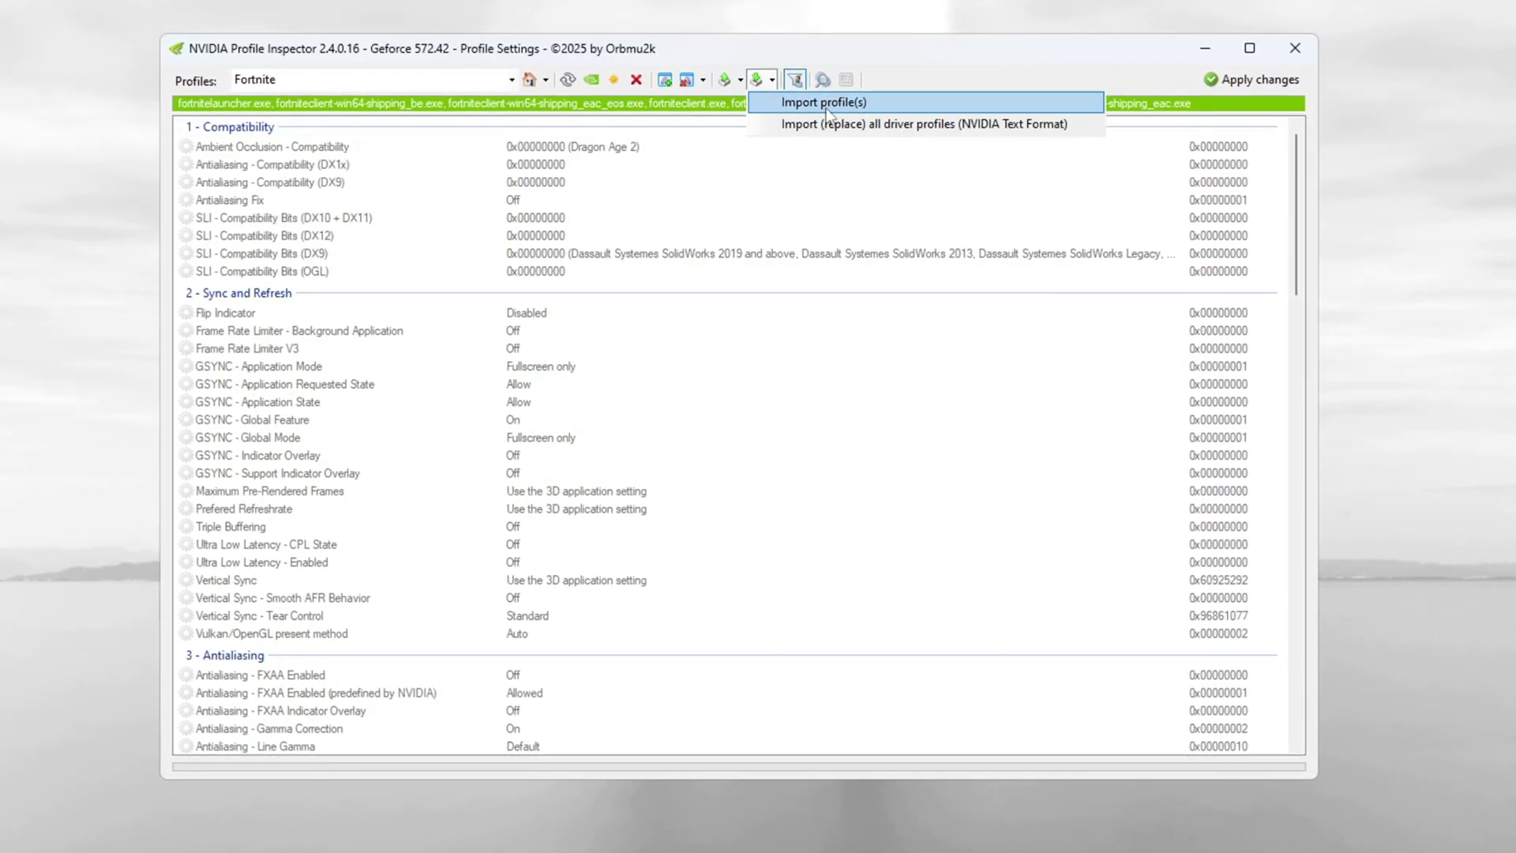
- Import Fortnite.nip from NVIDIA Potato Graphics > Fortnite Potato Settings on the Desktop, and close NVIDIA Profile Inspector
left_click(826, 108)
left_click(245, 296)
double_click(506, 245)
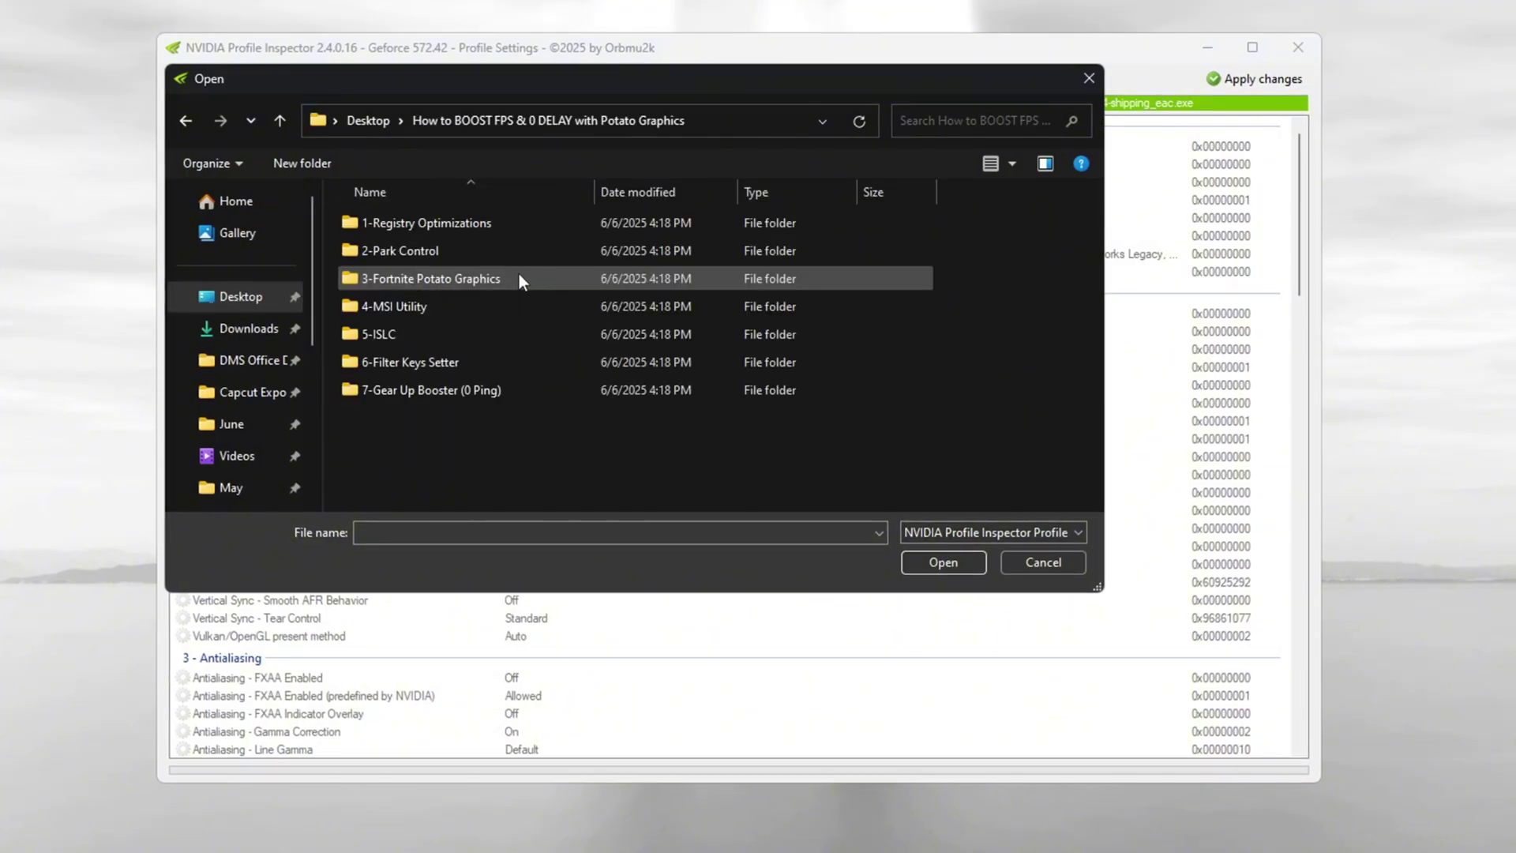
double_click(462, 276)
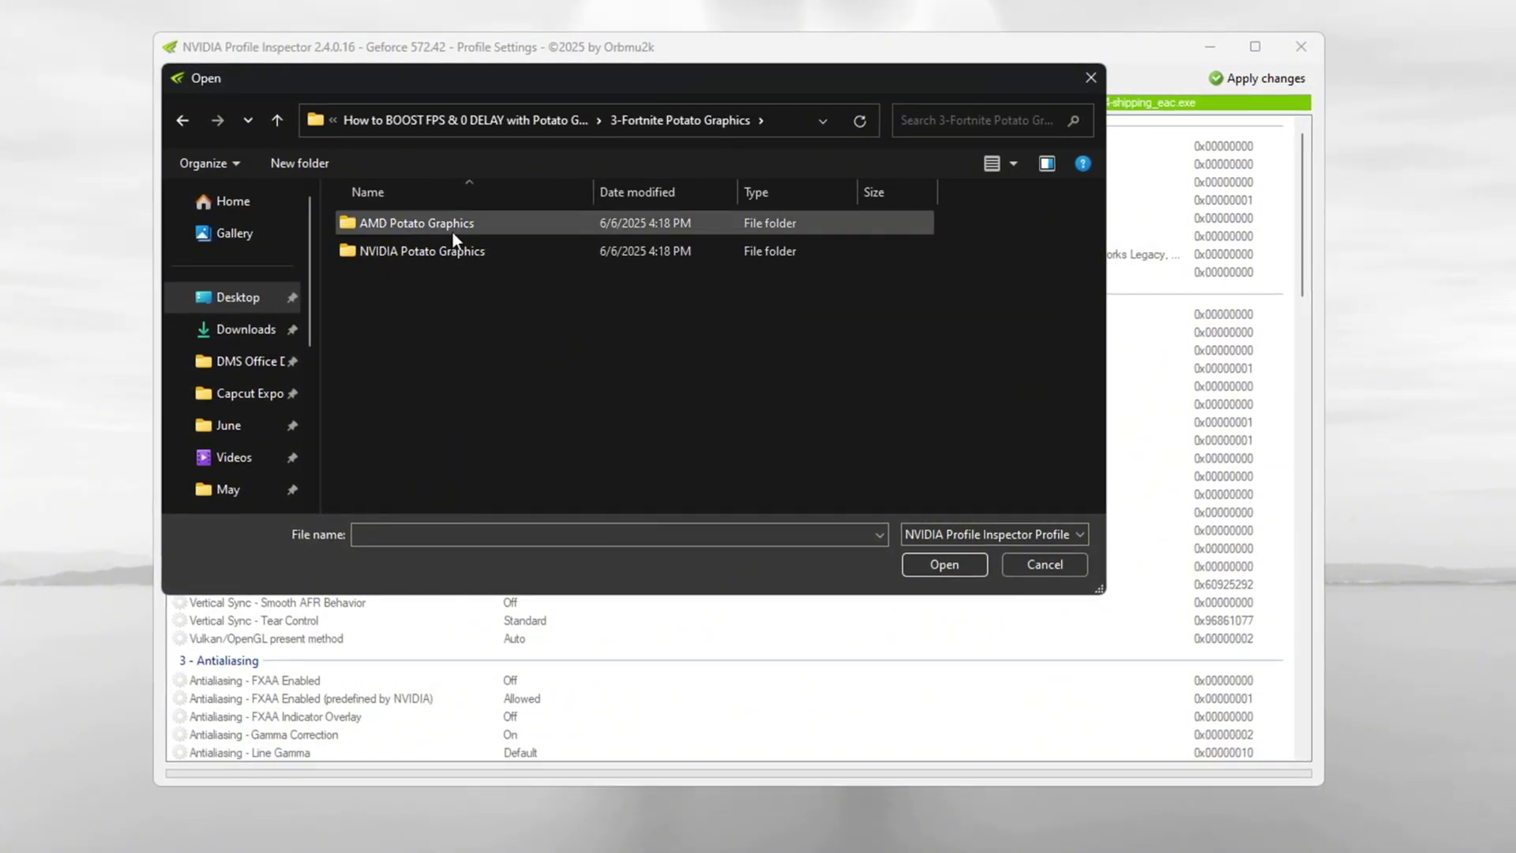
double_click(448, 251)
double_click(444, 226)
left_click(344, 230)
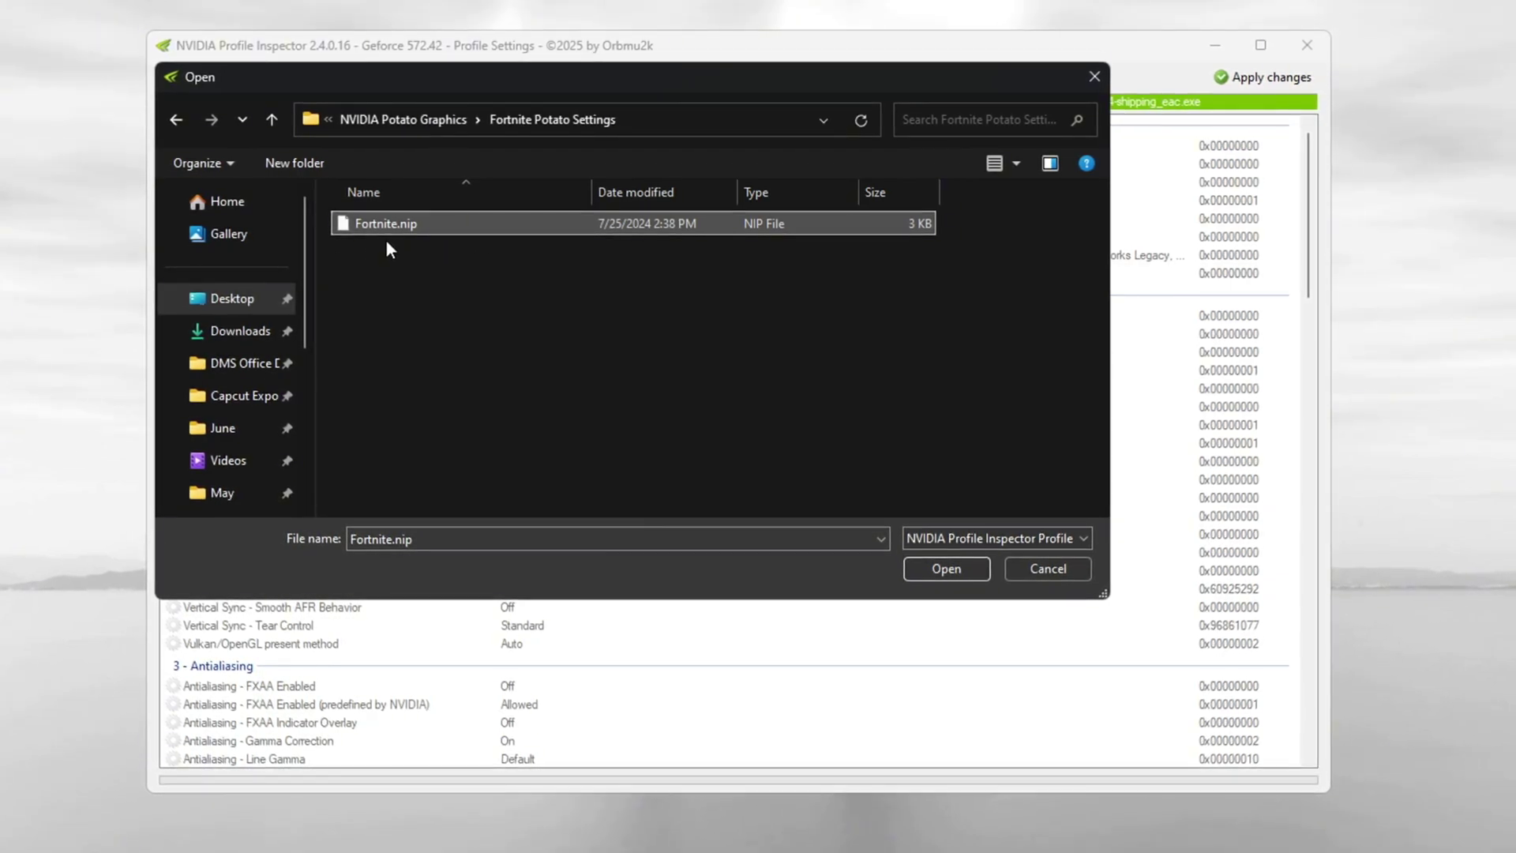
left_click(949, 570)
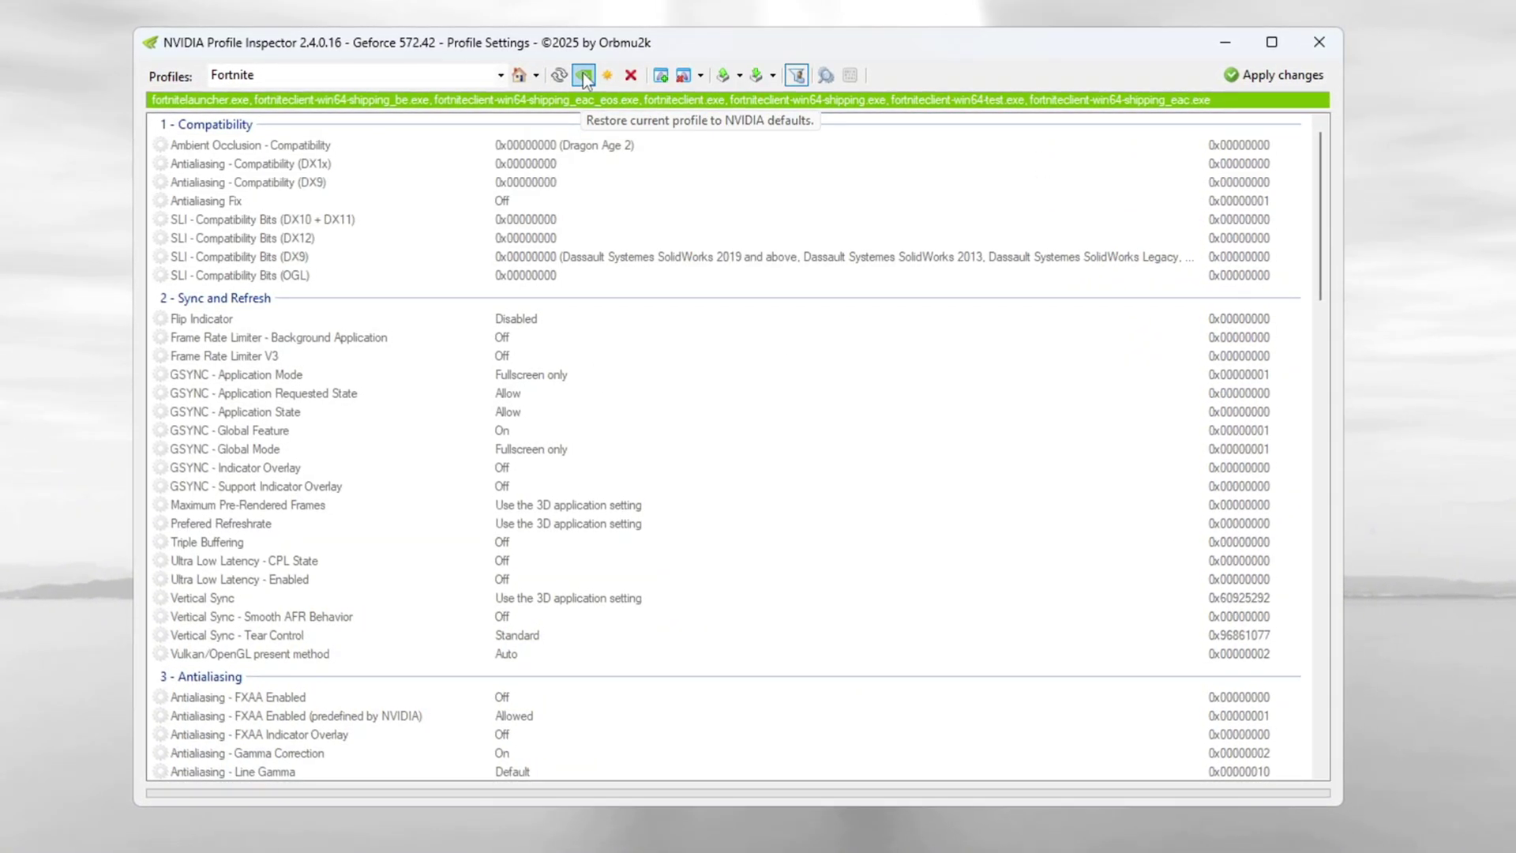
scroll(771, 375, "down", 20)
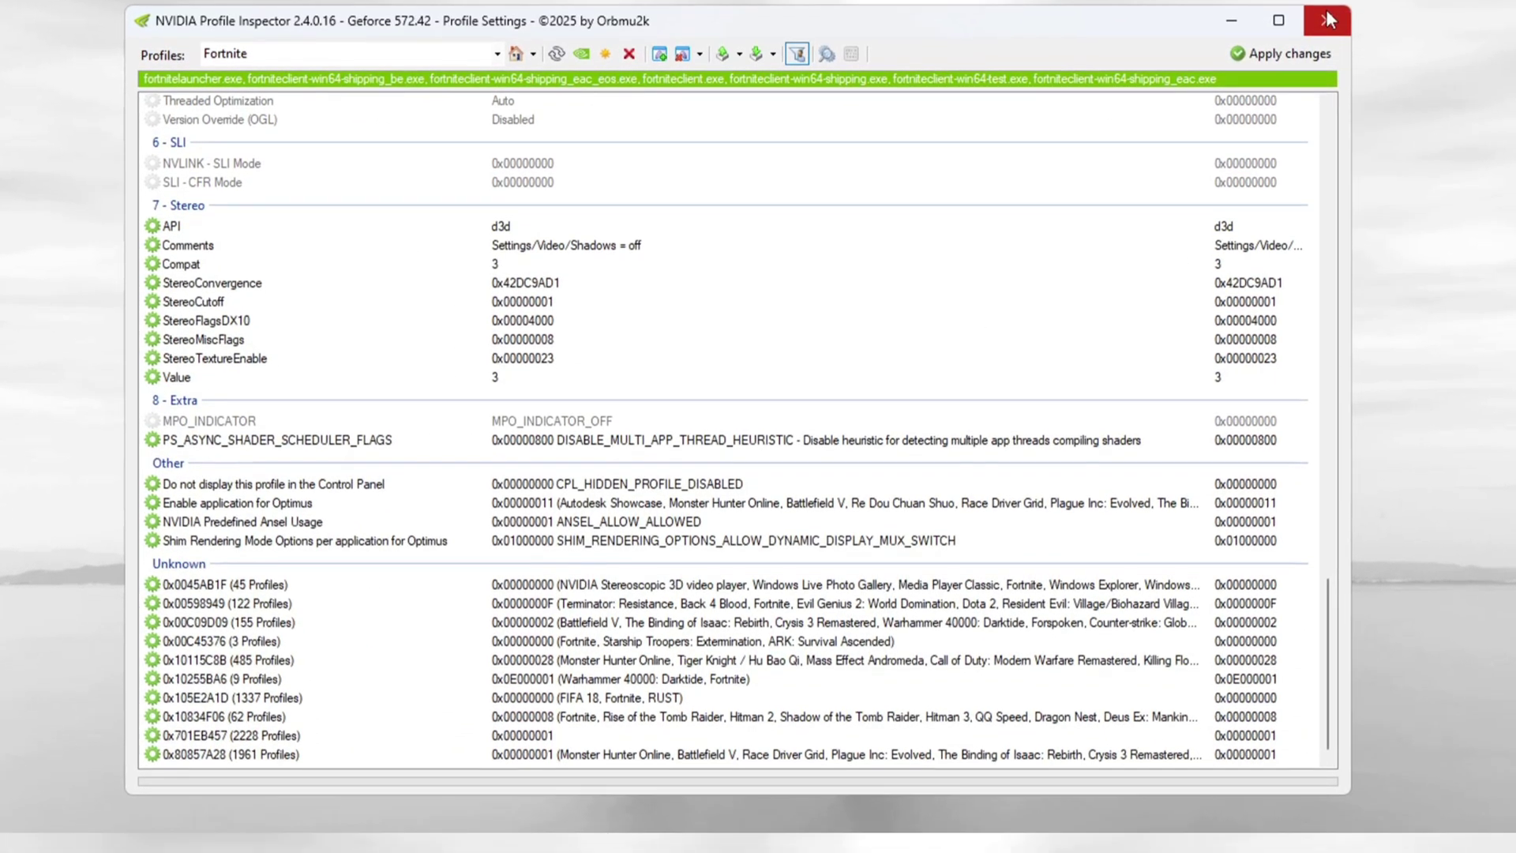
left_click(1324, 41)
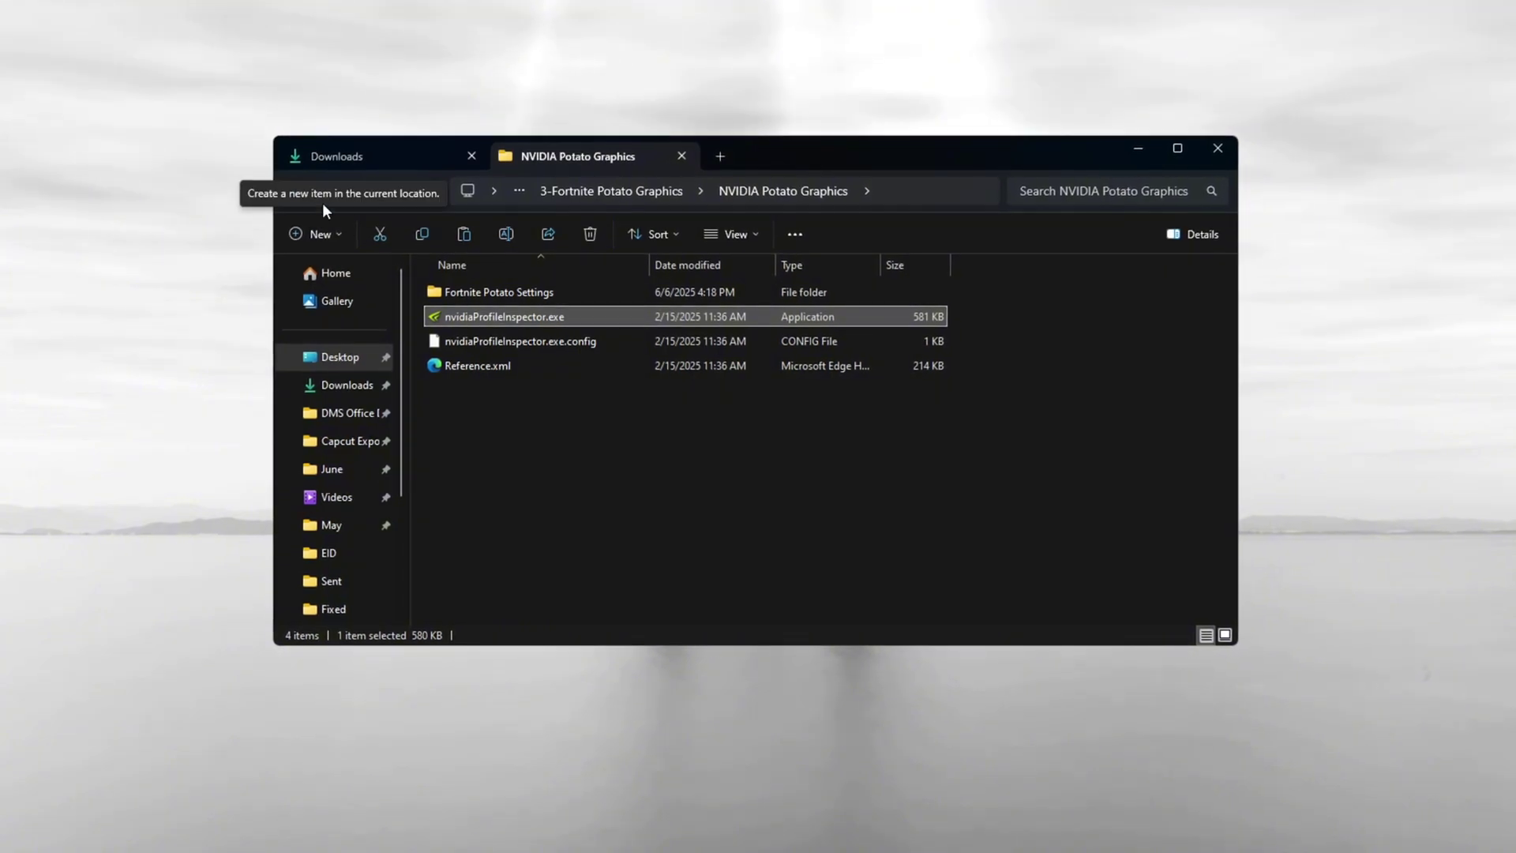
- Copy GameUserSettings.ini from the GameUserSettings subfolder of AMD Potato Graphics
left_click(298, 192)
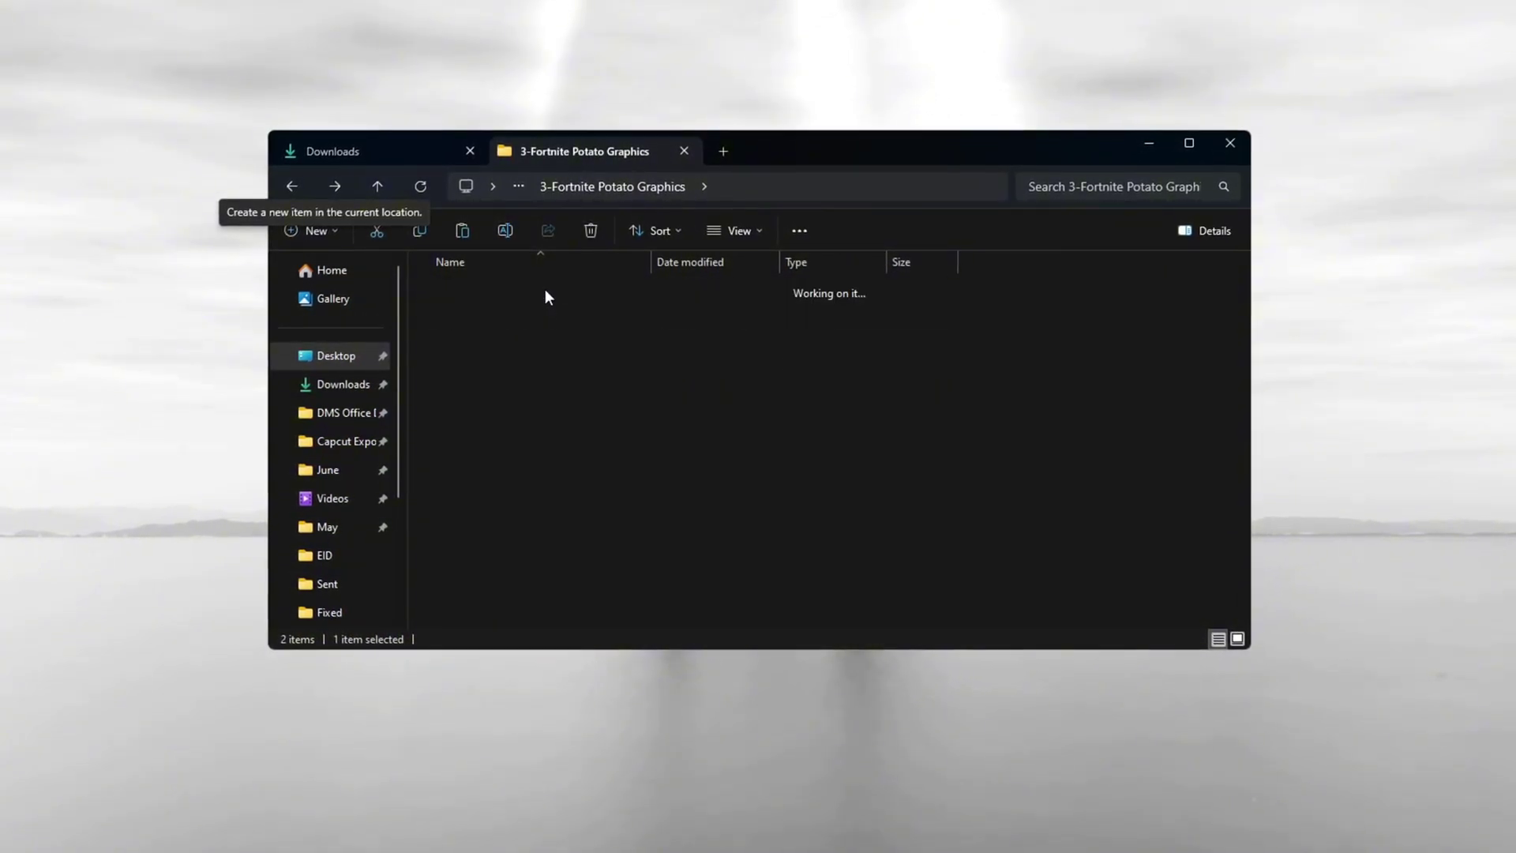
double_click(513, 285)
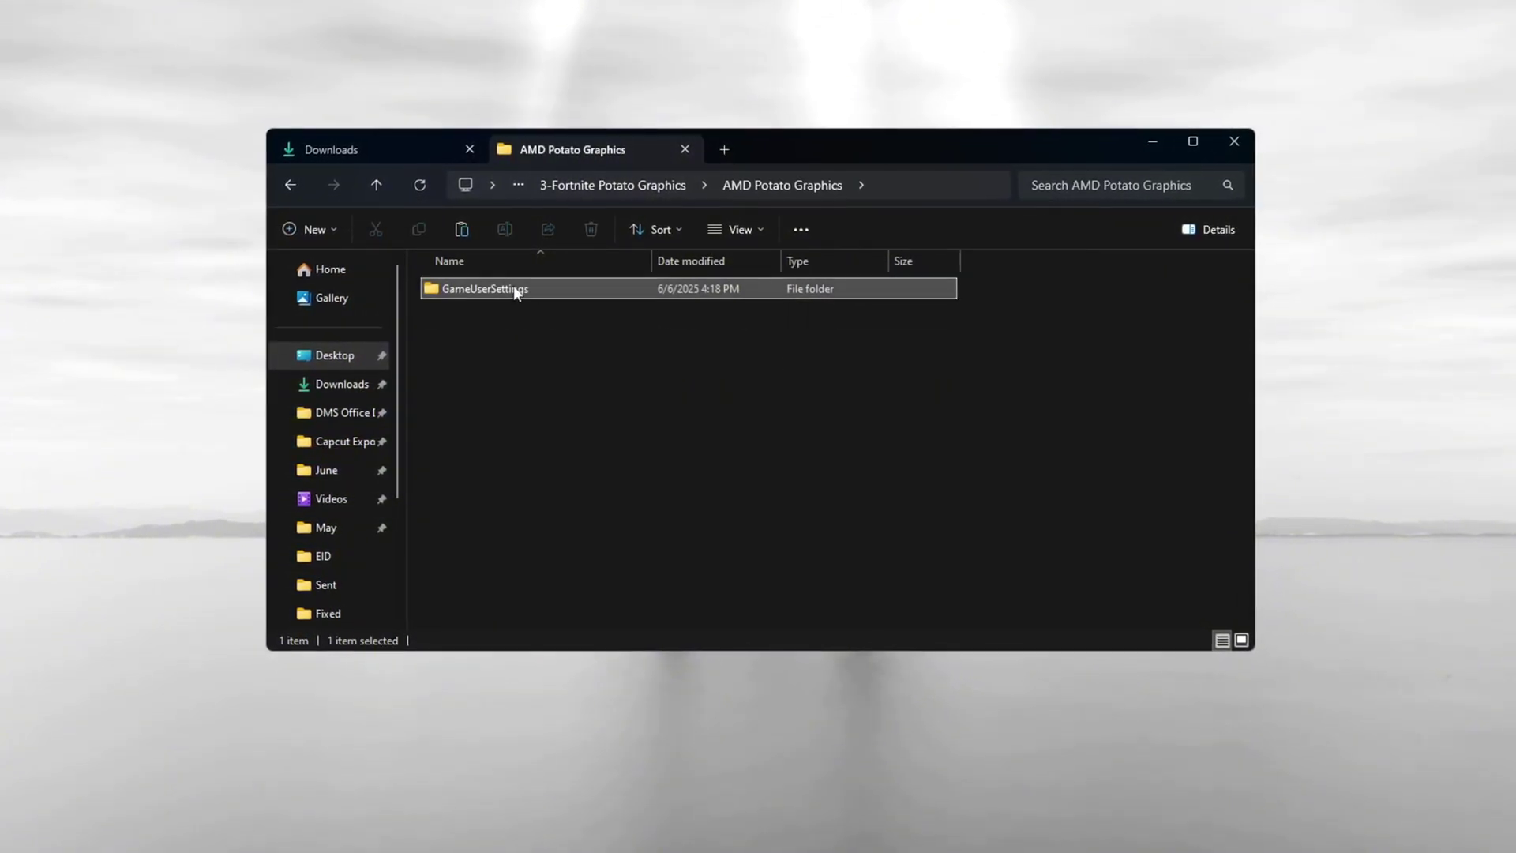
double_click(514, 286)
right_click(519, 289)
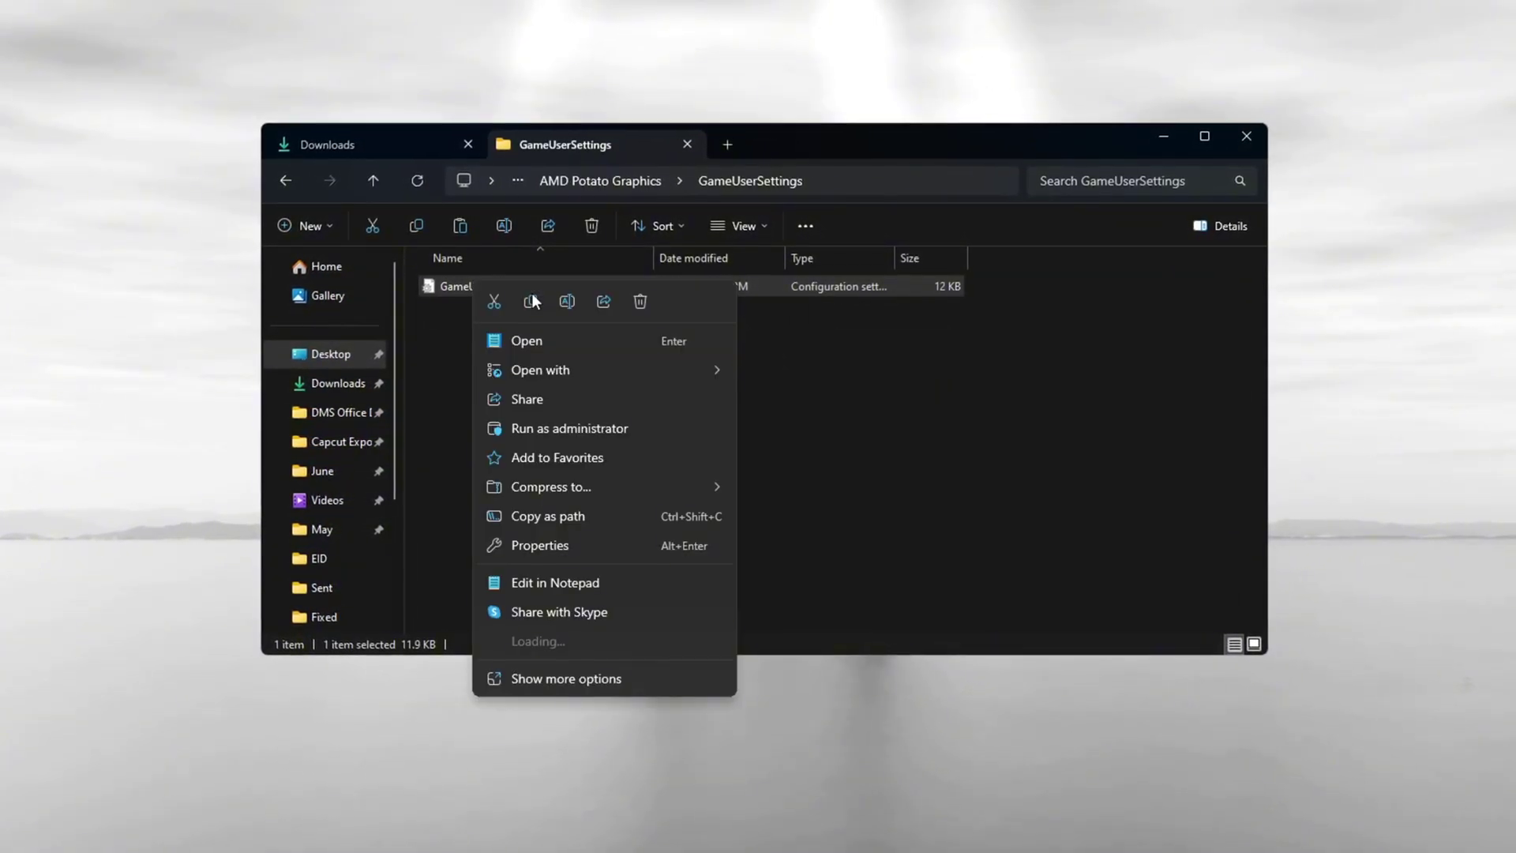
left_click(532, 301)
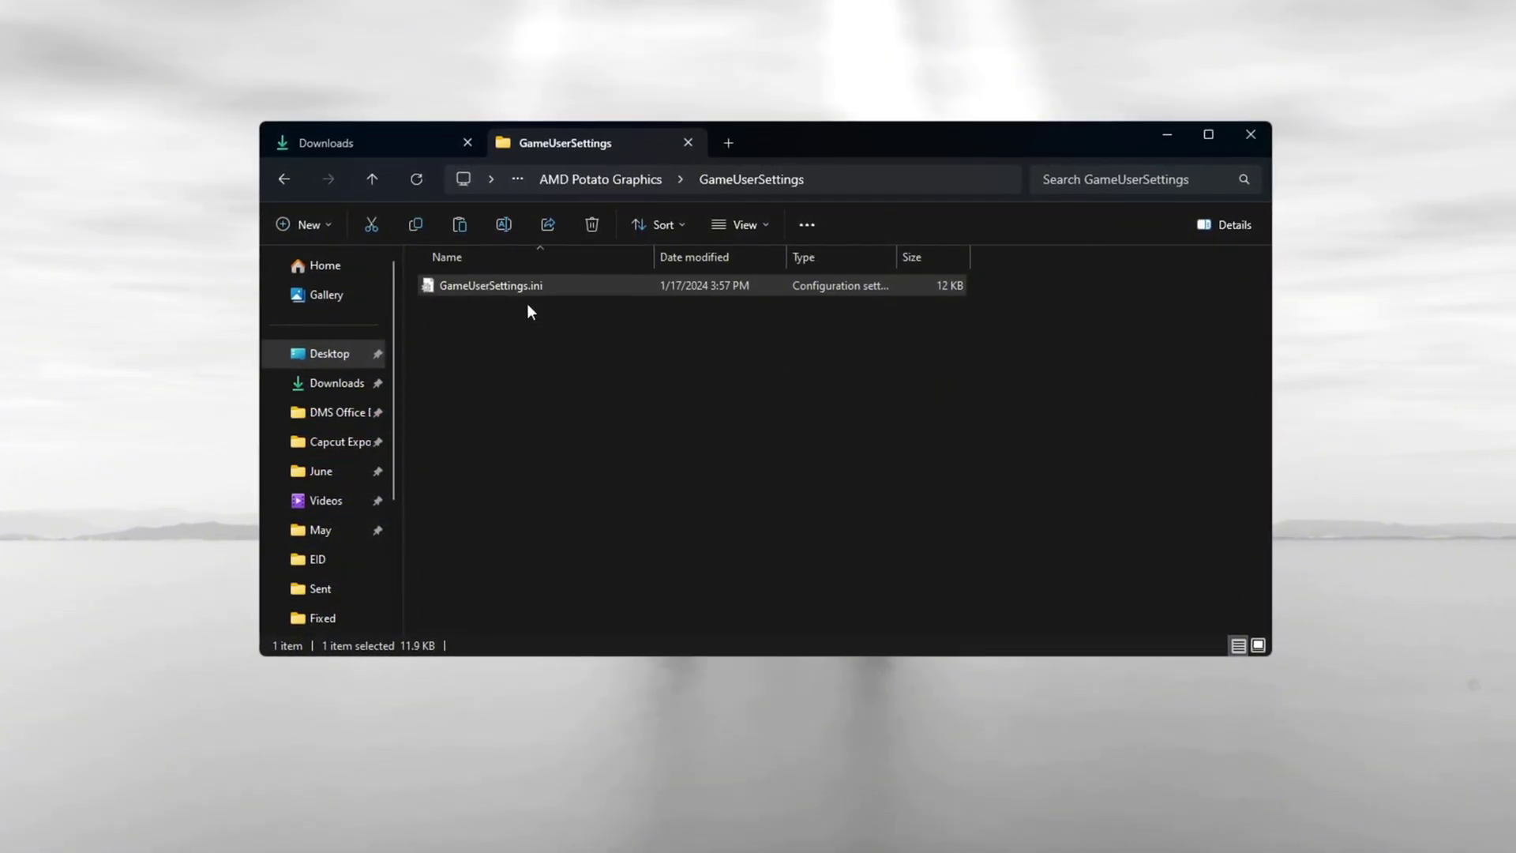
- Open the local app data folder by running %localappdata%
key("super+r")
left_click_drag(49, 695, 681, 394)
type("%localap")
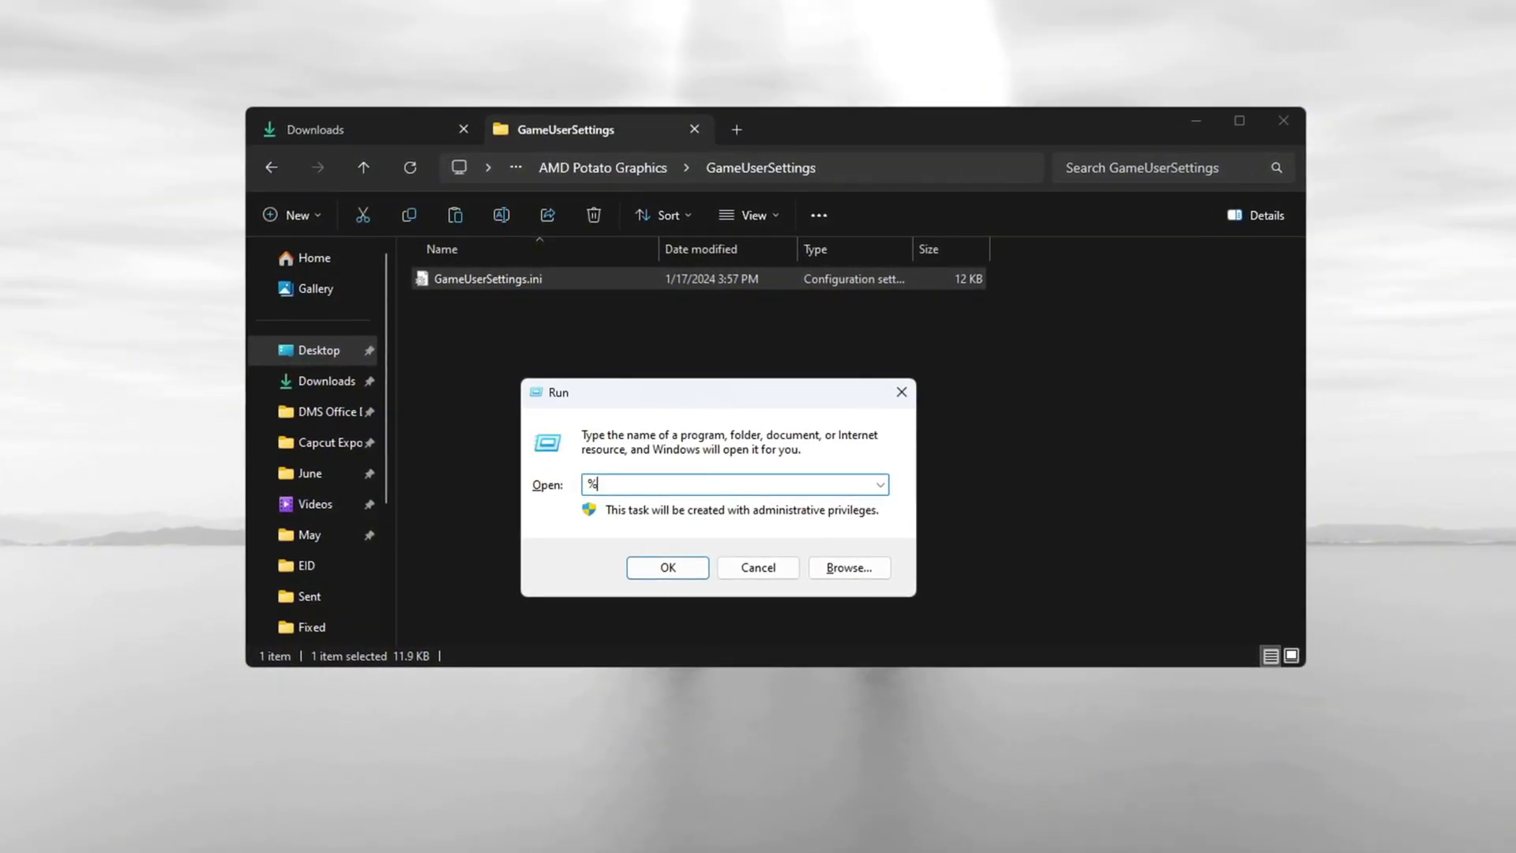
type("pd")
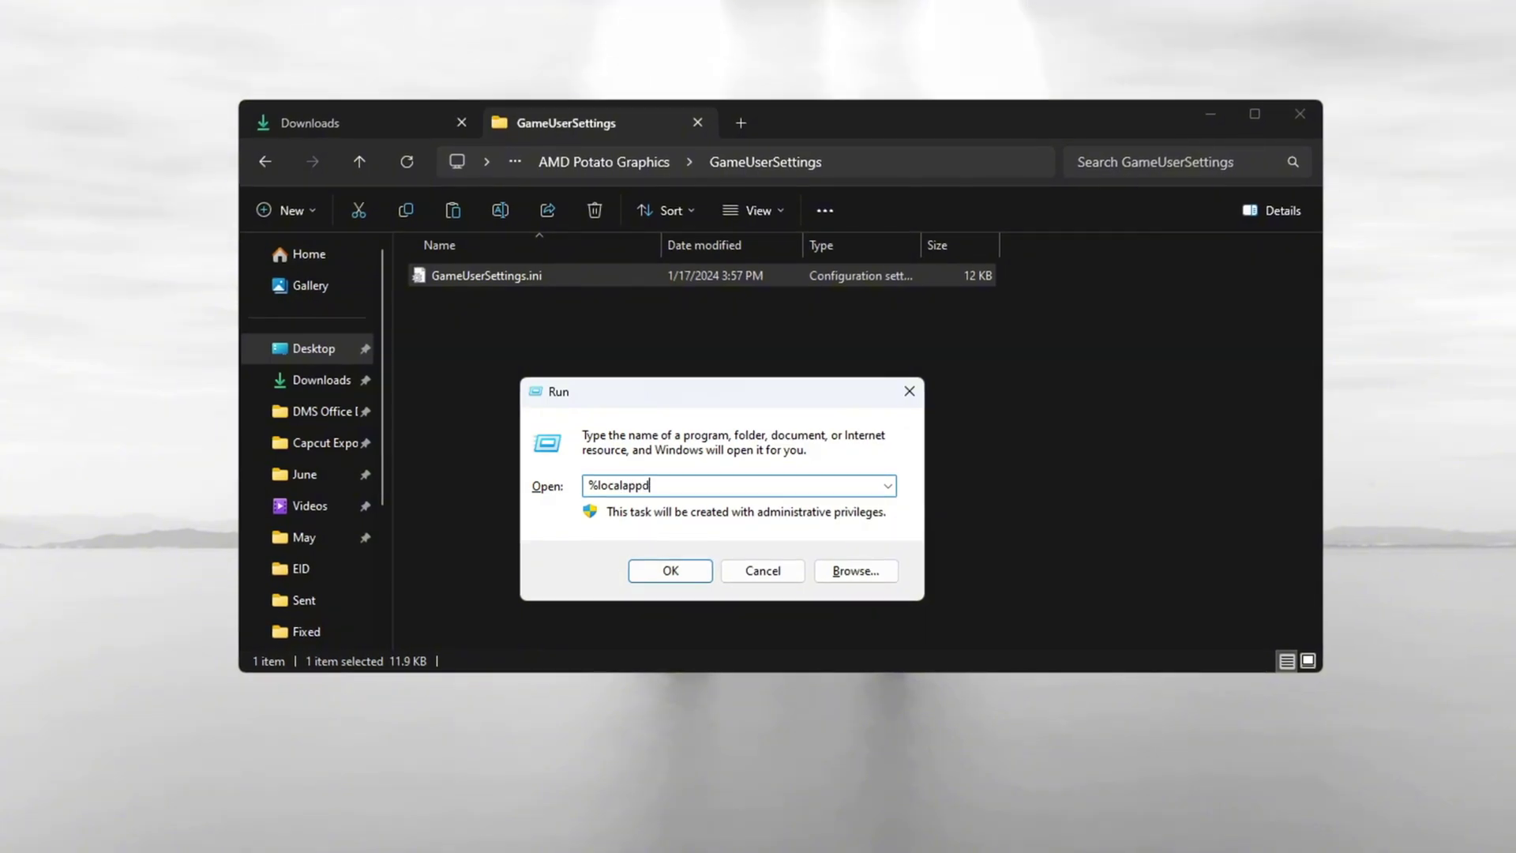
type("ata%")
key("Return")
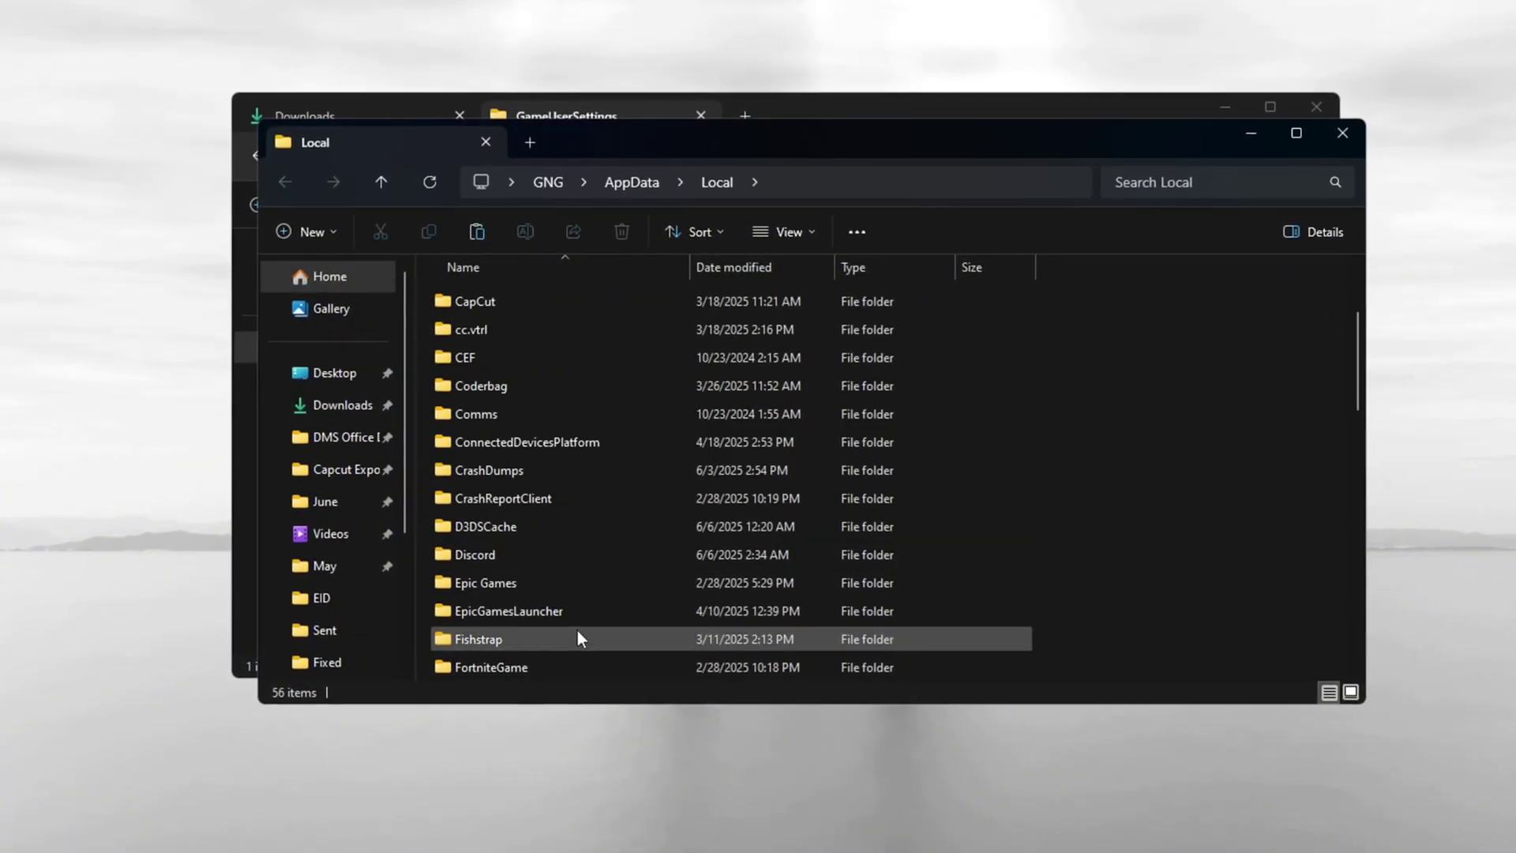
- Paste the copied GameUserSettings.ini into FortniteGame > Saved > Config > WindowsClient
double_click(577, 666)
double_click(543, 298)
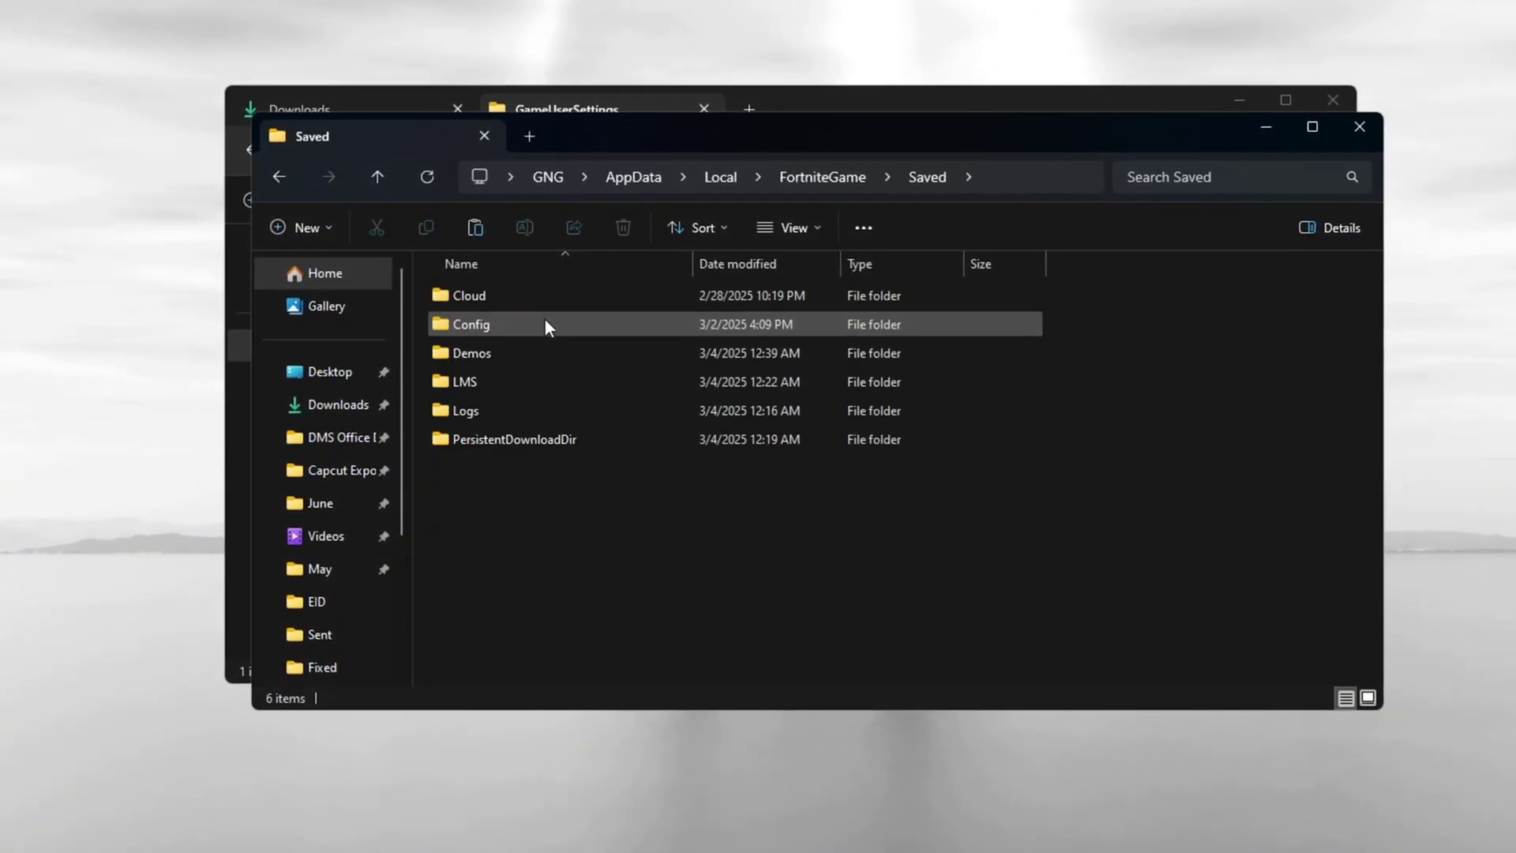
double_click(545, 323)
double_click(539, 323)
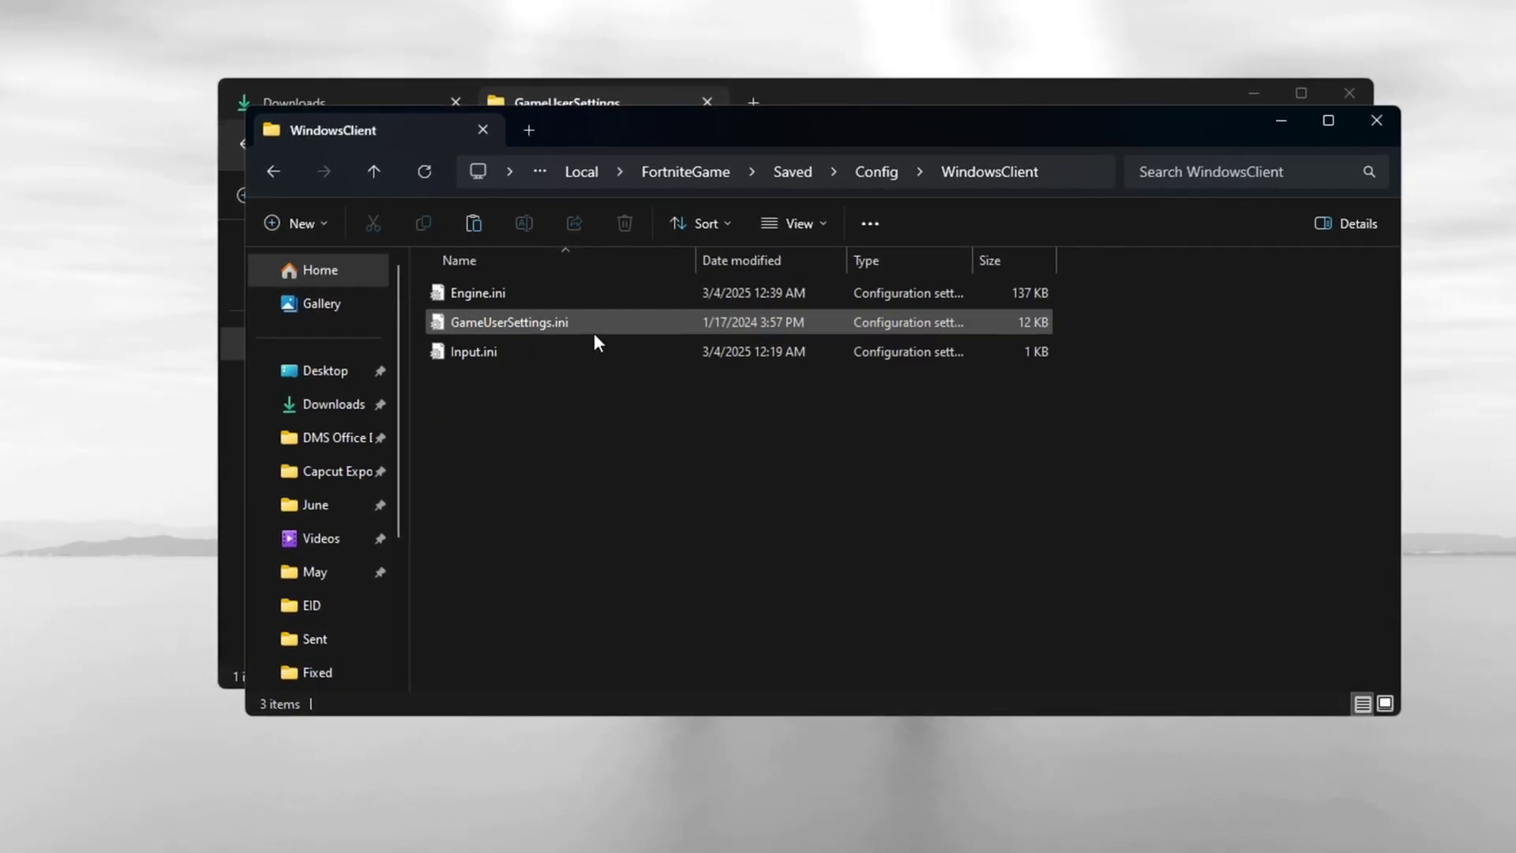
right_click(608, 409)
left_click(629, 431)
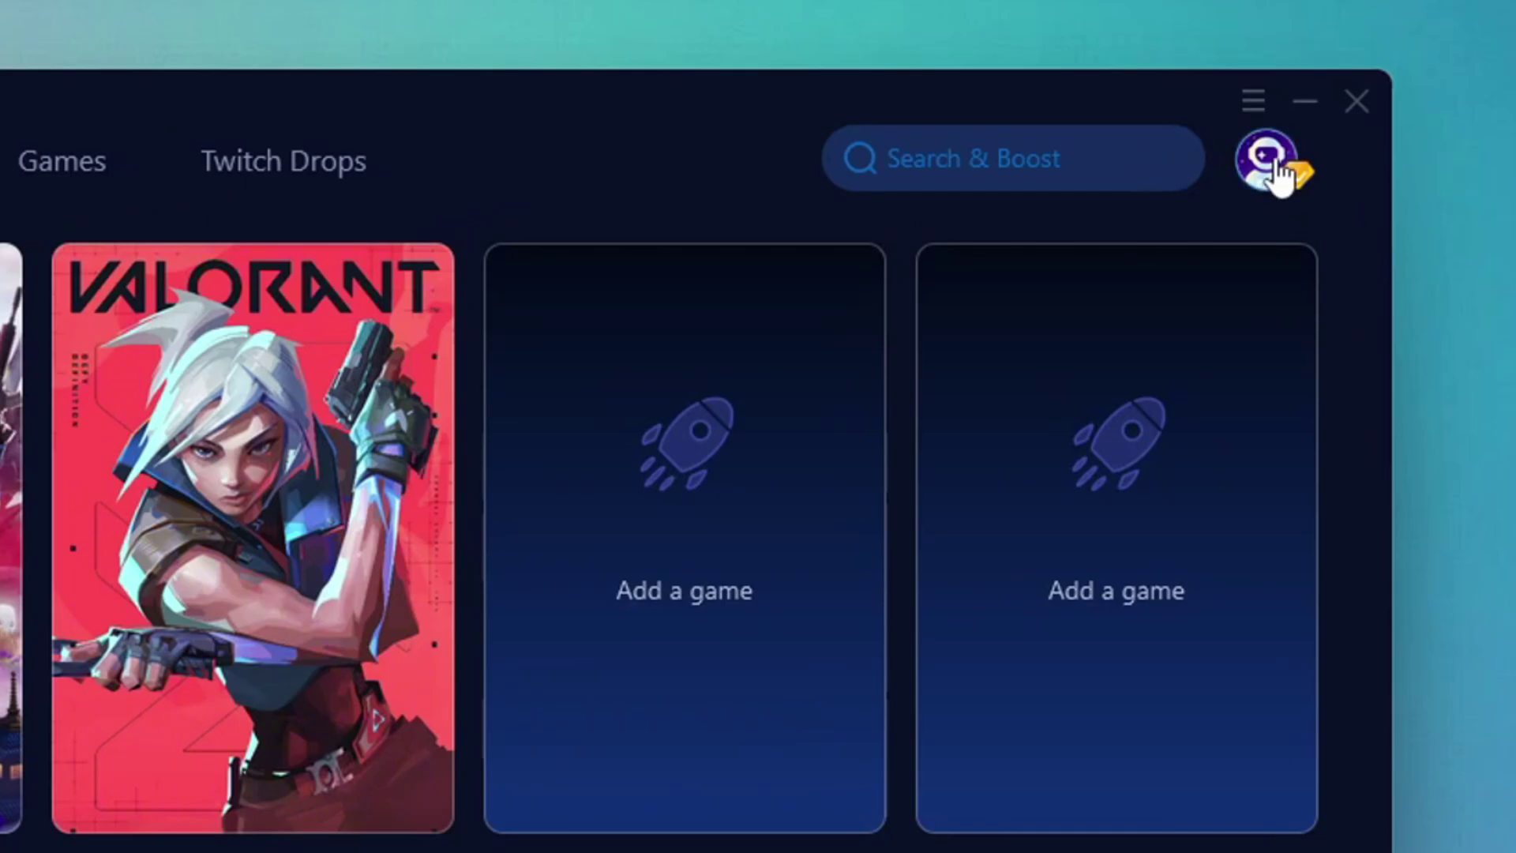
- Switch to GearUP Booster, browse its popular games catalogue, and start boosting Fortnite from the home page
left_click(1224, 106)
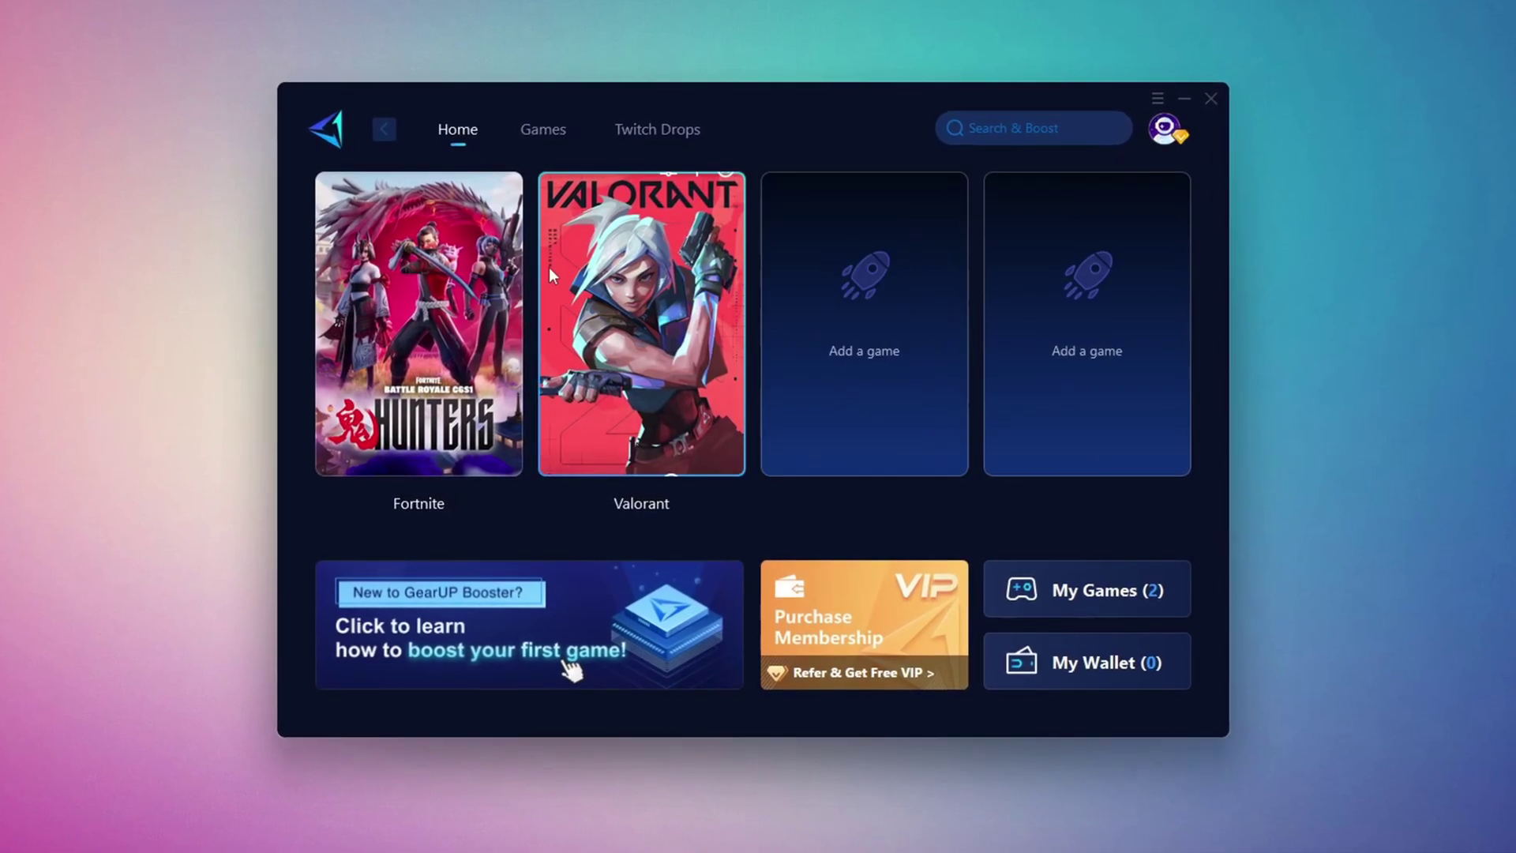
left_click(557, 132)
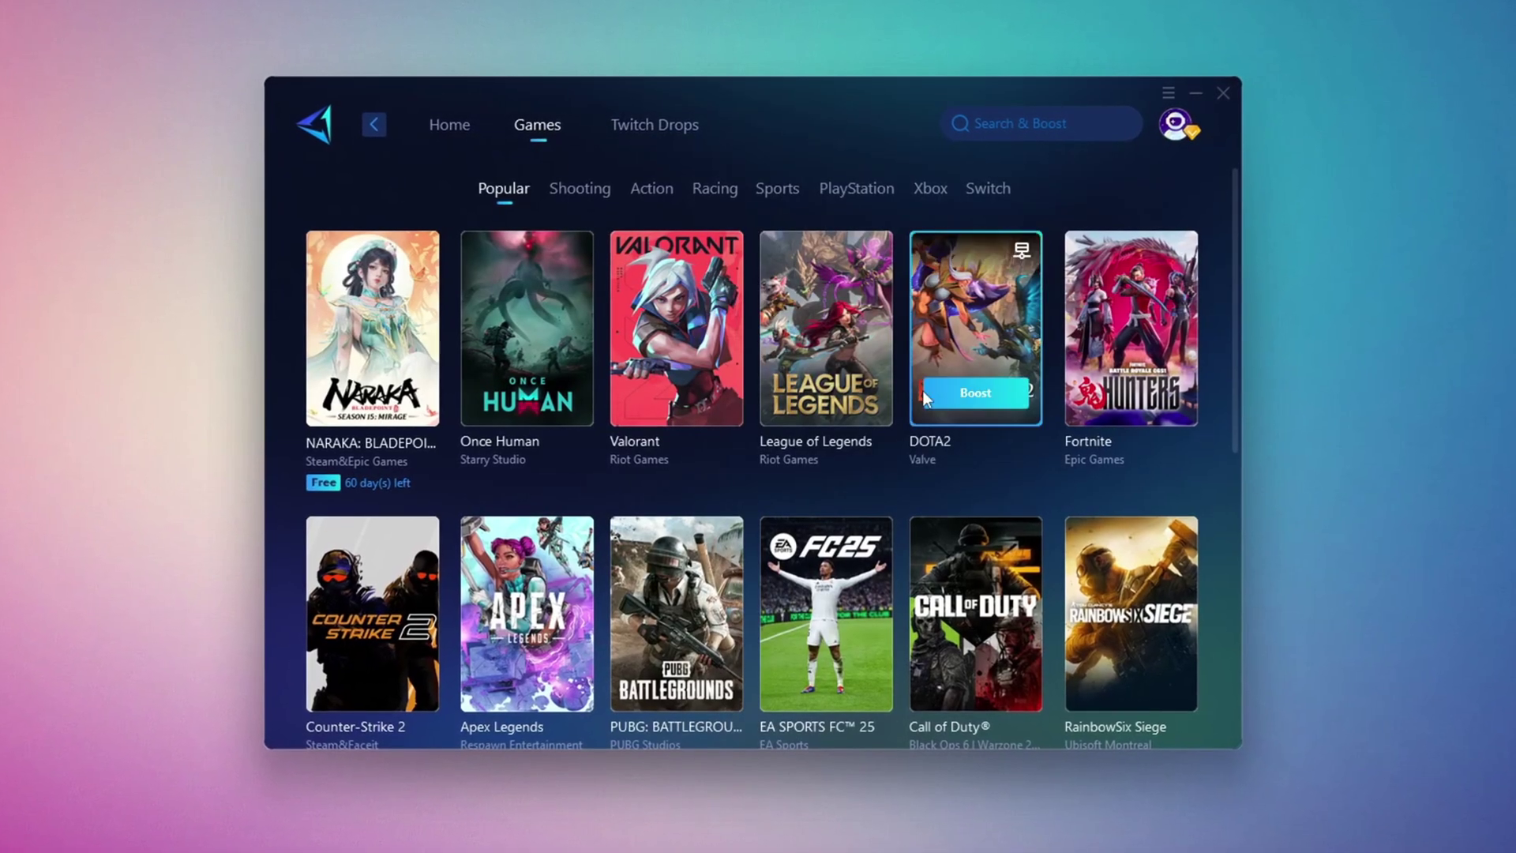
scroll(823, 390, "down", 5)
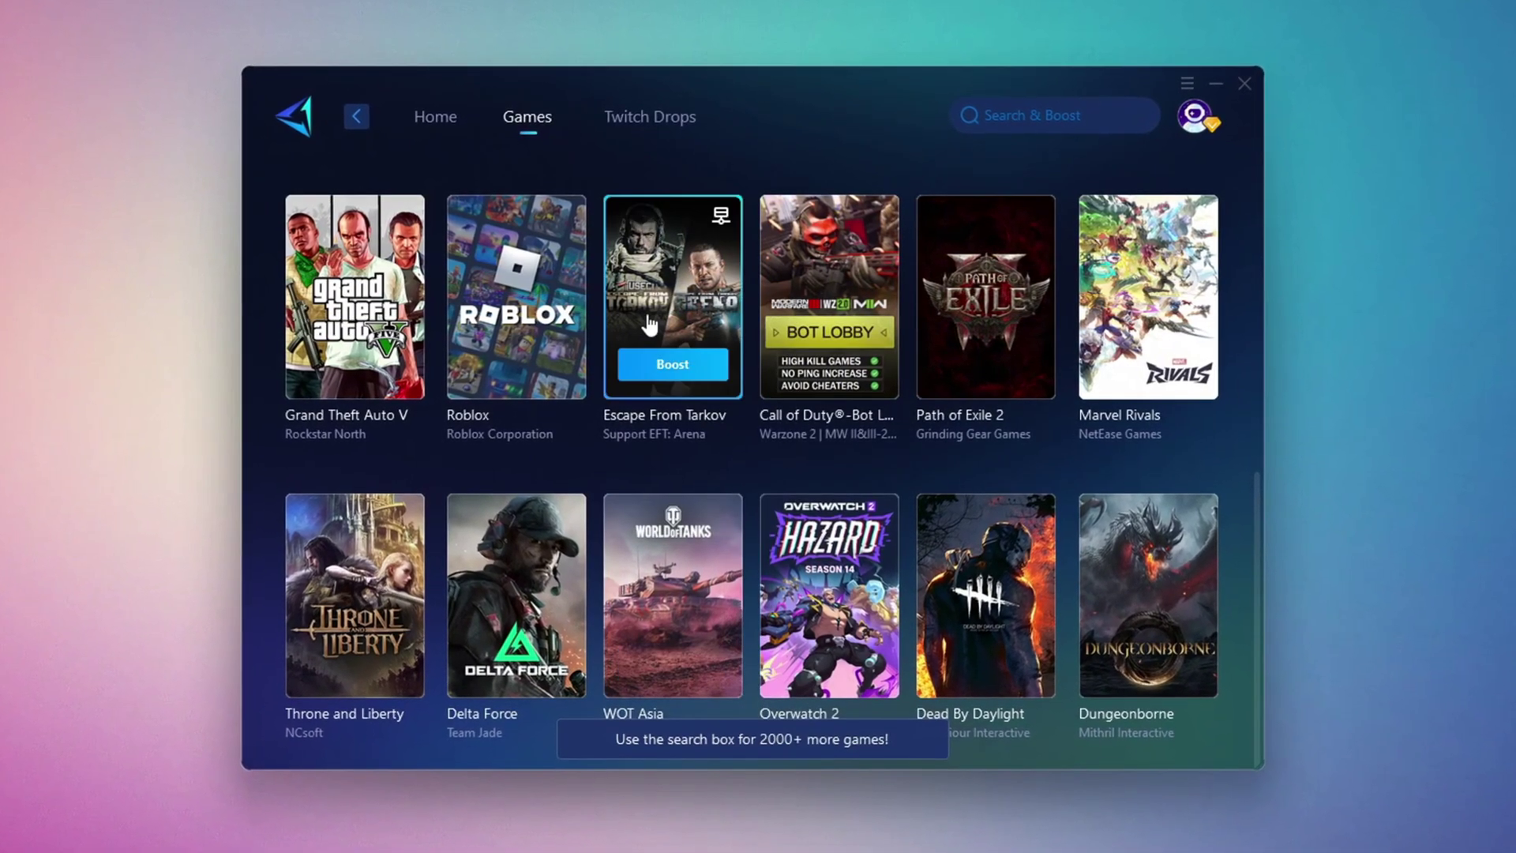
left_click(435, 120)
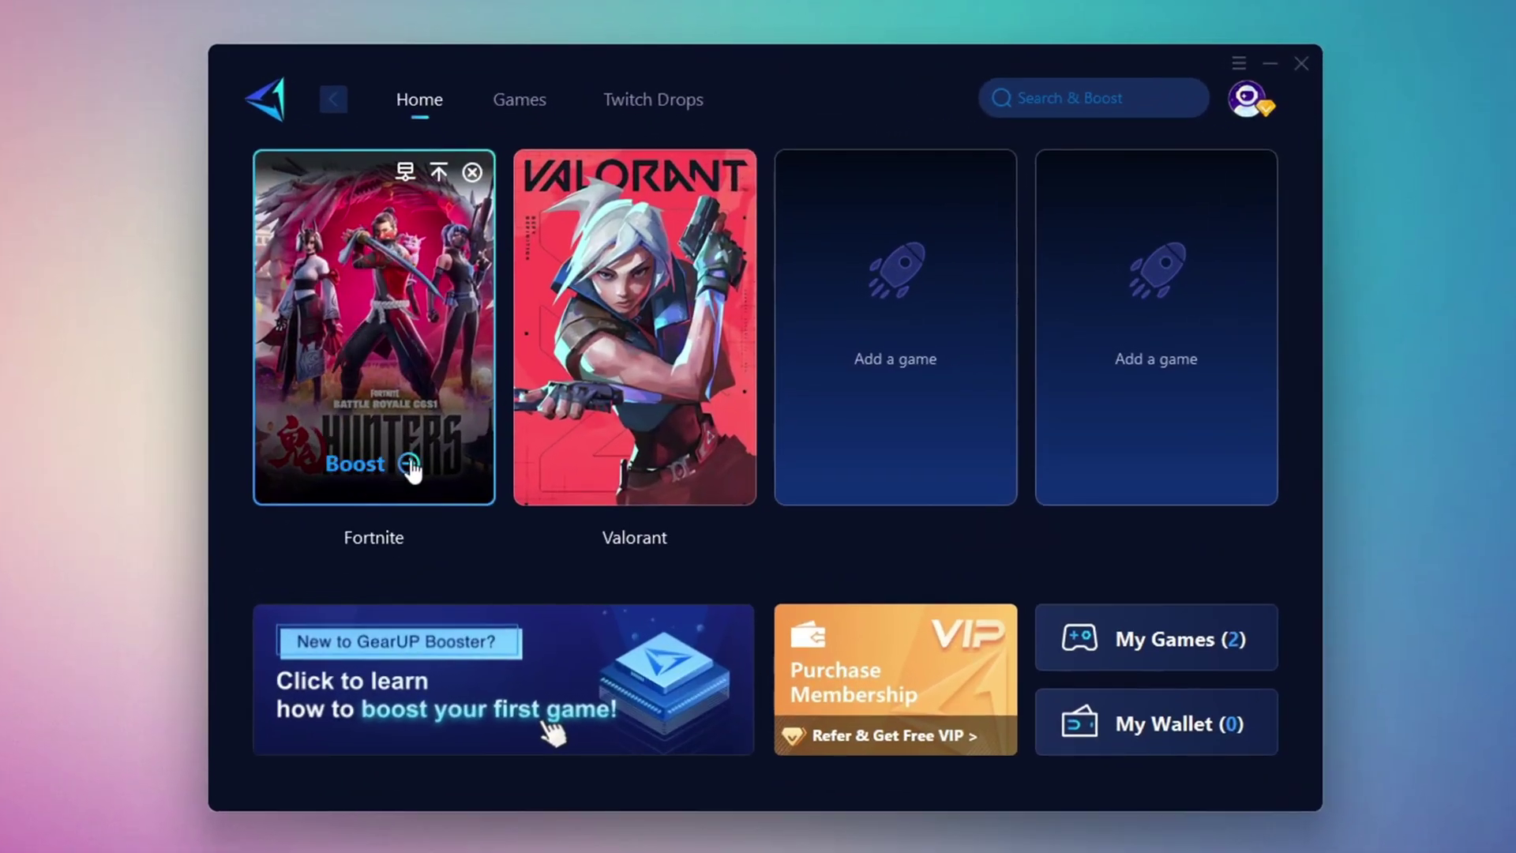
left_click(358, 457)
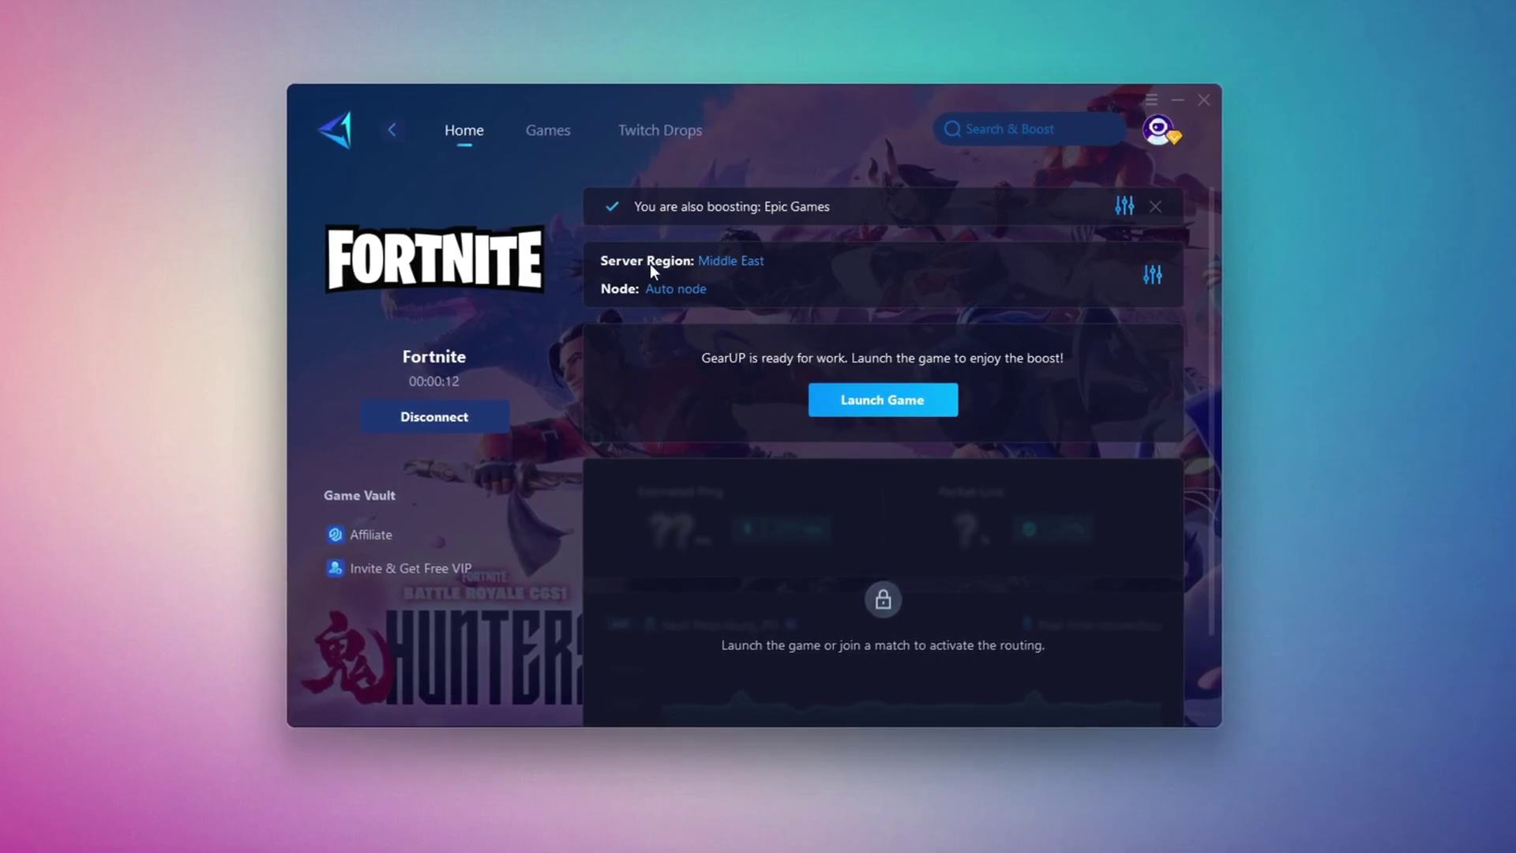
- Examine the game server region and node choices for the Fortnite boost, and close the GearUP Booster window
left_click(732, 262)
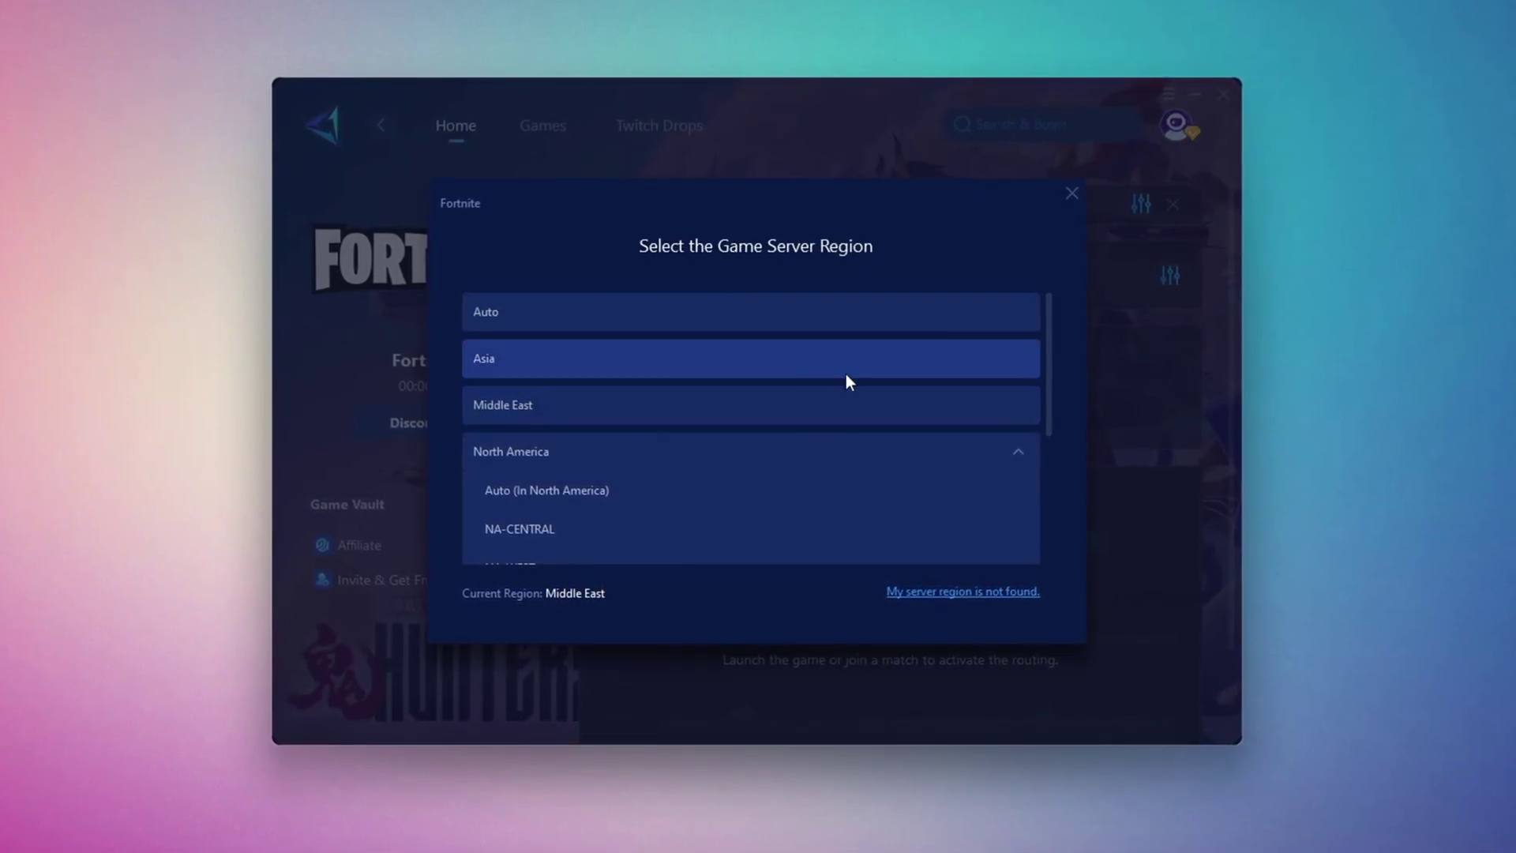
left_click(1076, 193)
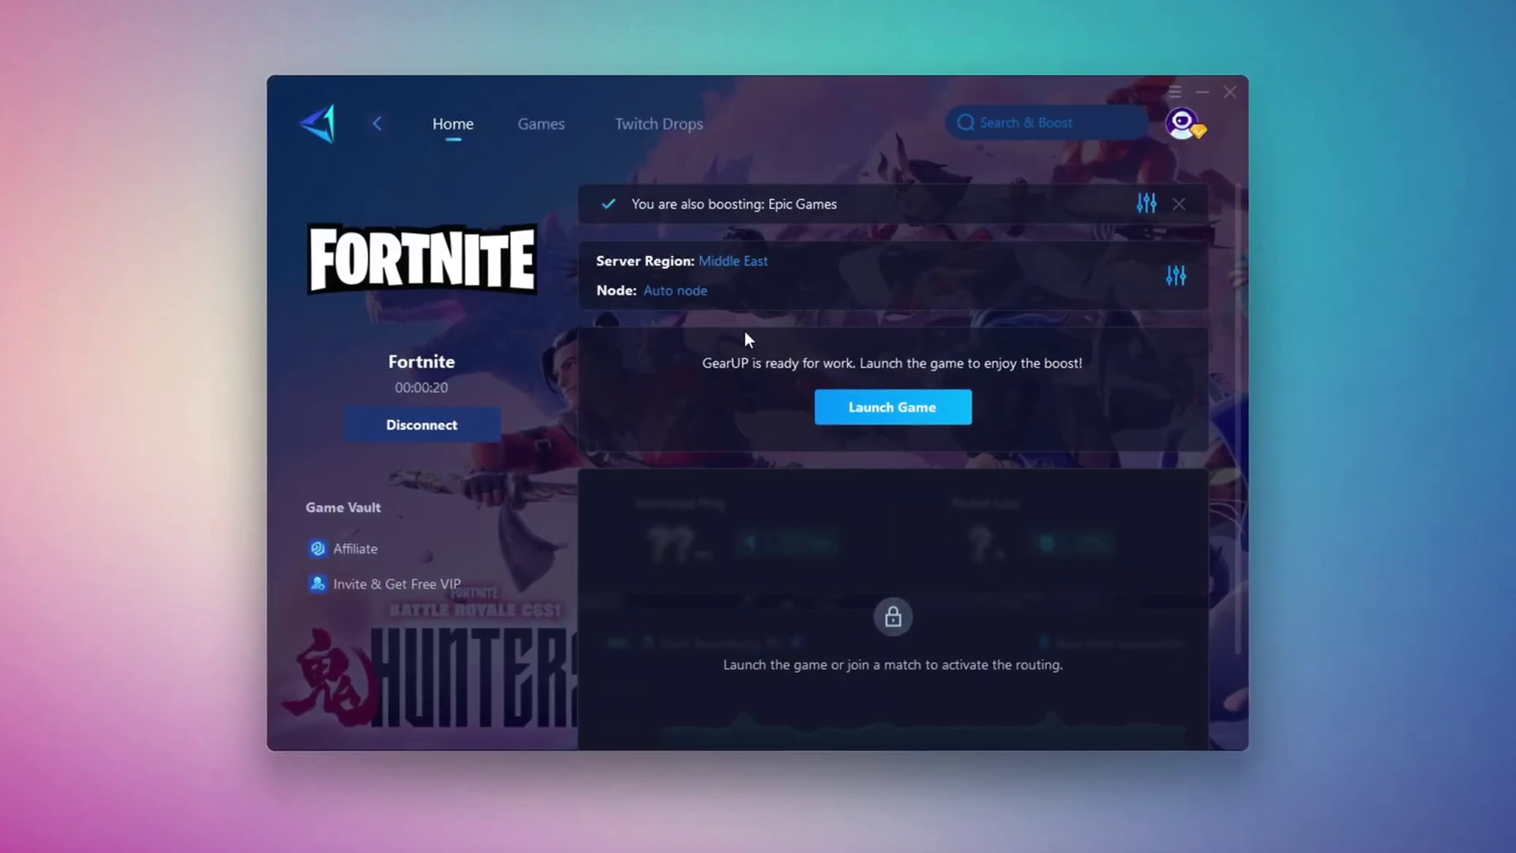
left_click(675, 294)
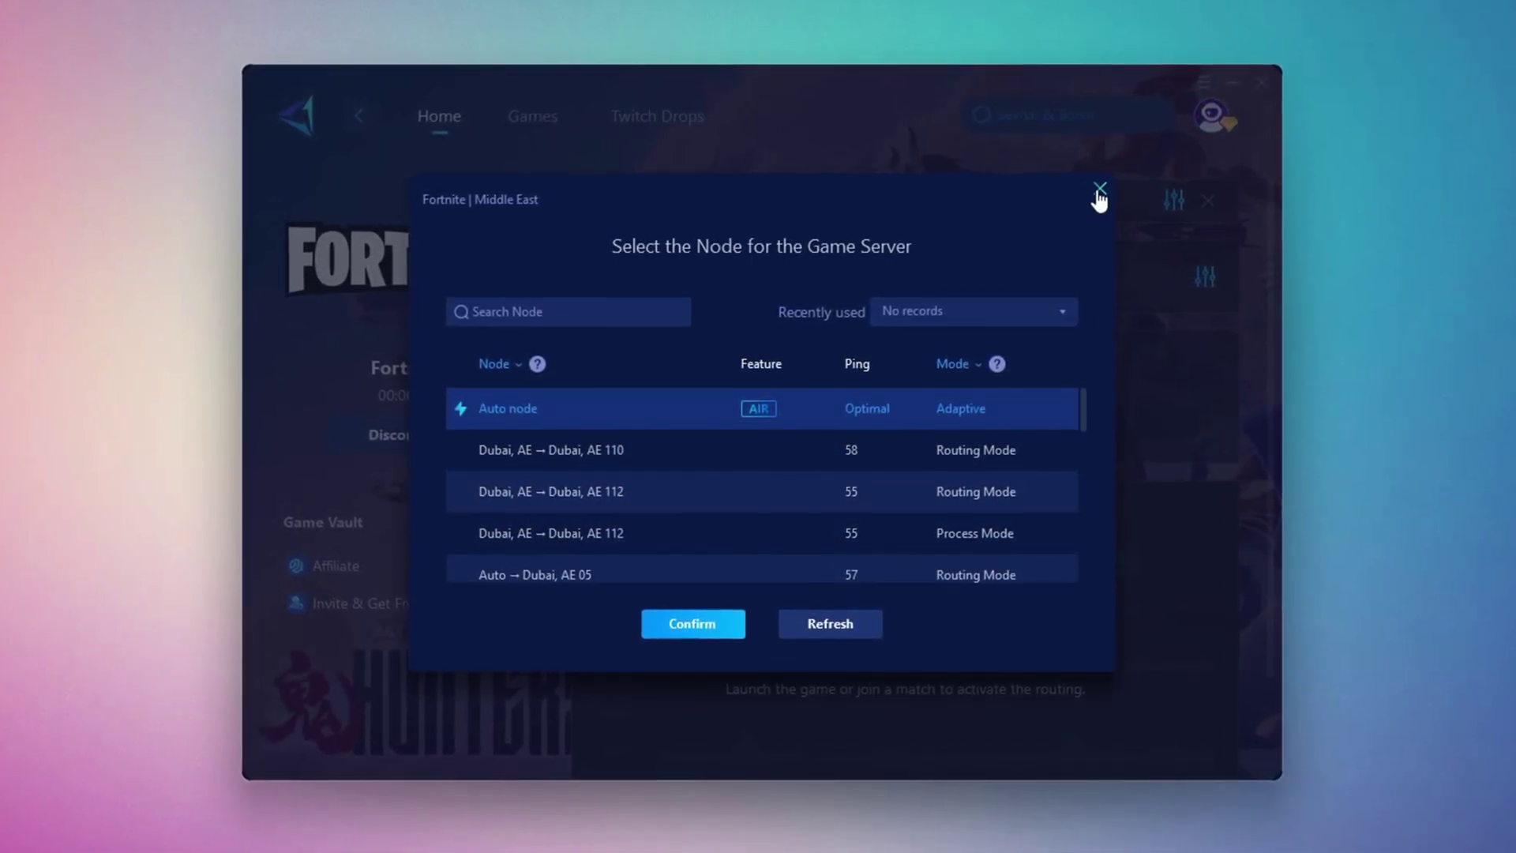
left_click(1098, 191)
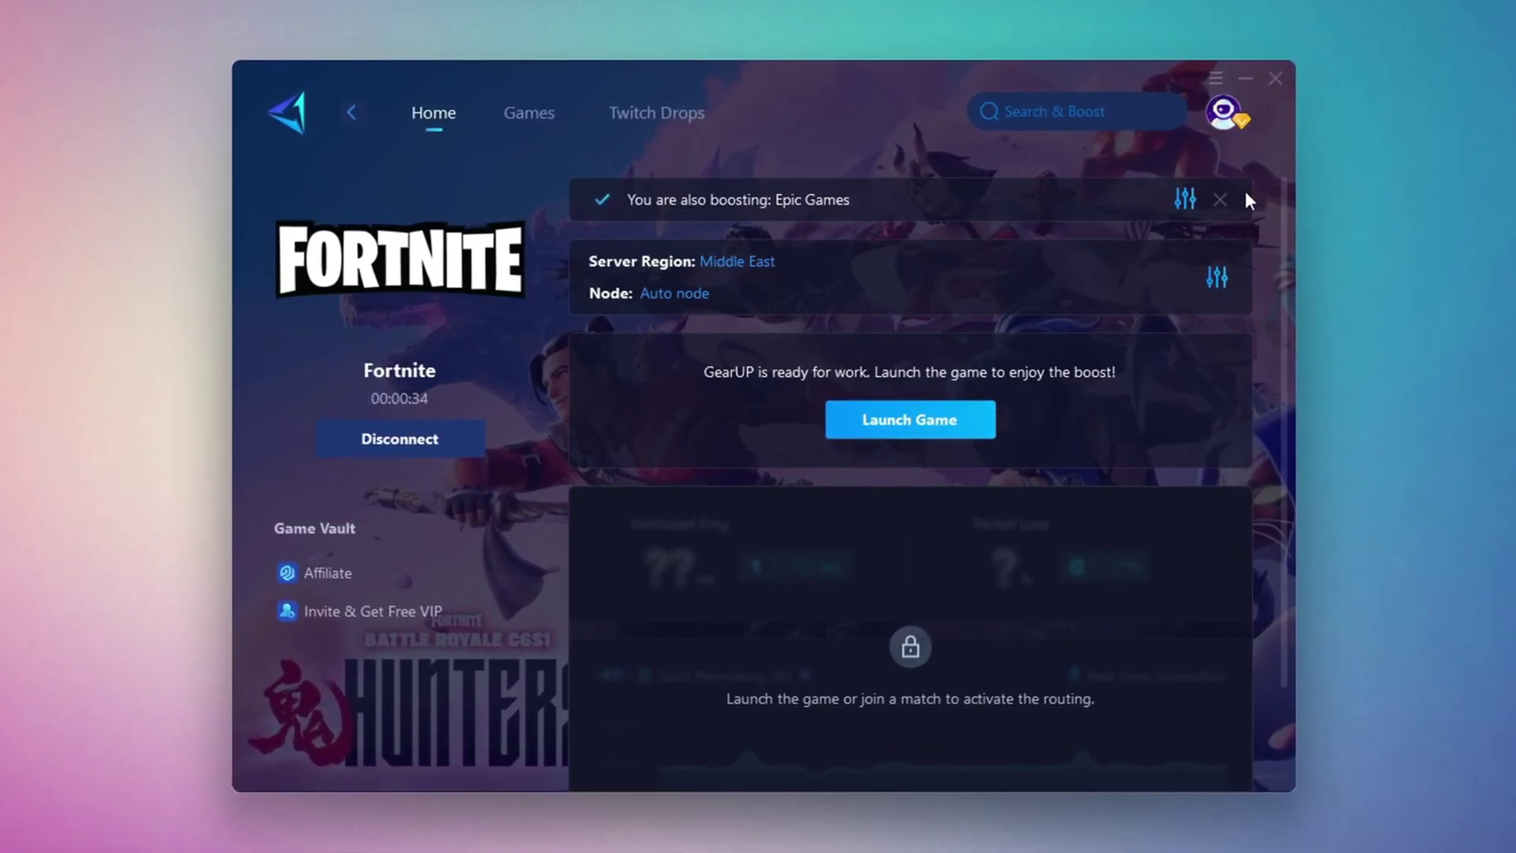
left_click(1278, 79)
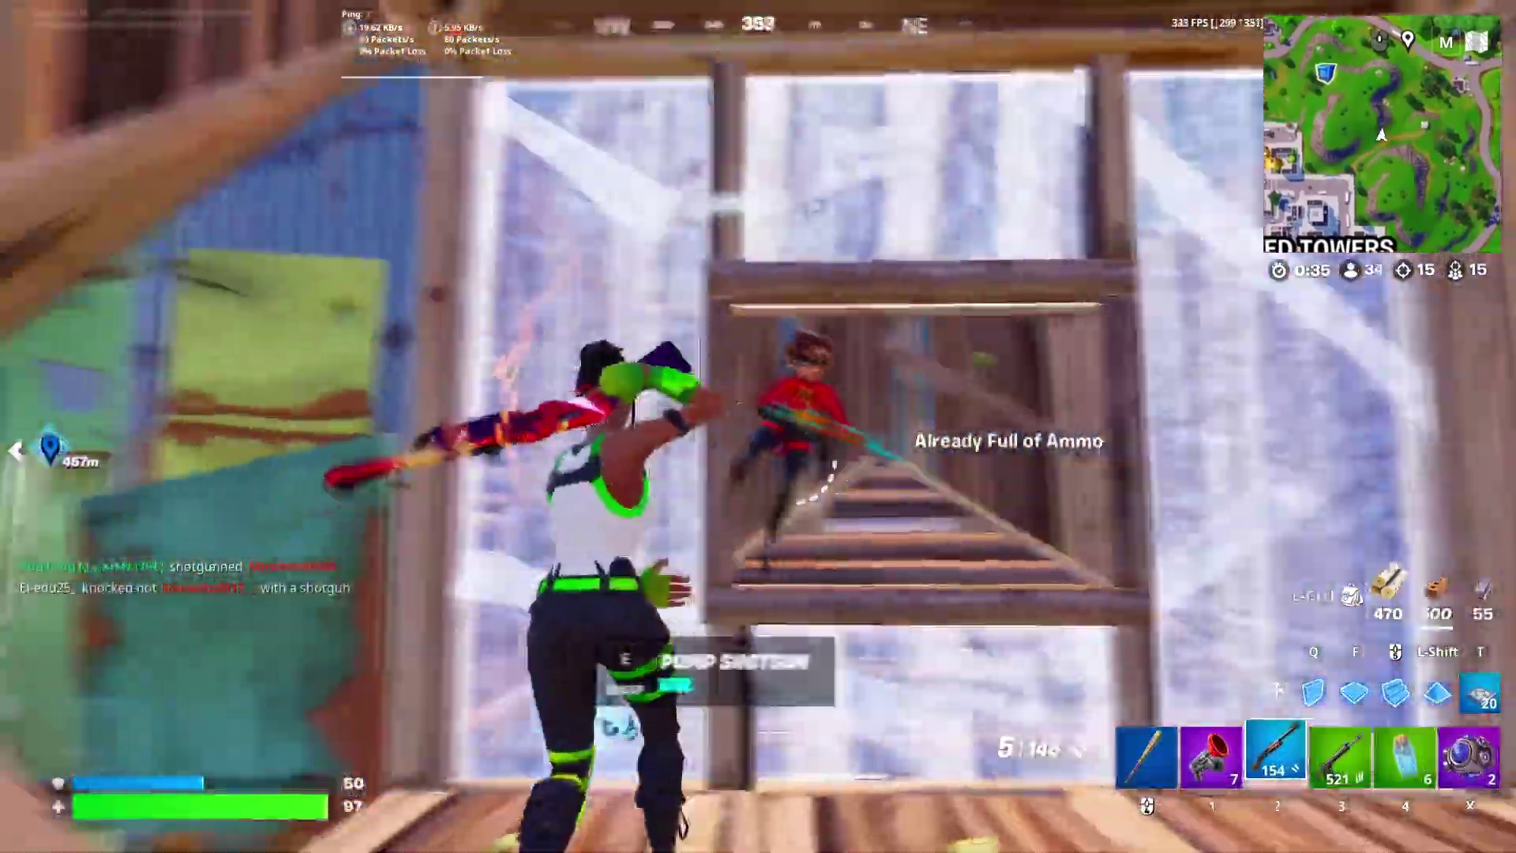
key("q")
key("2")
left_click(758, 427)
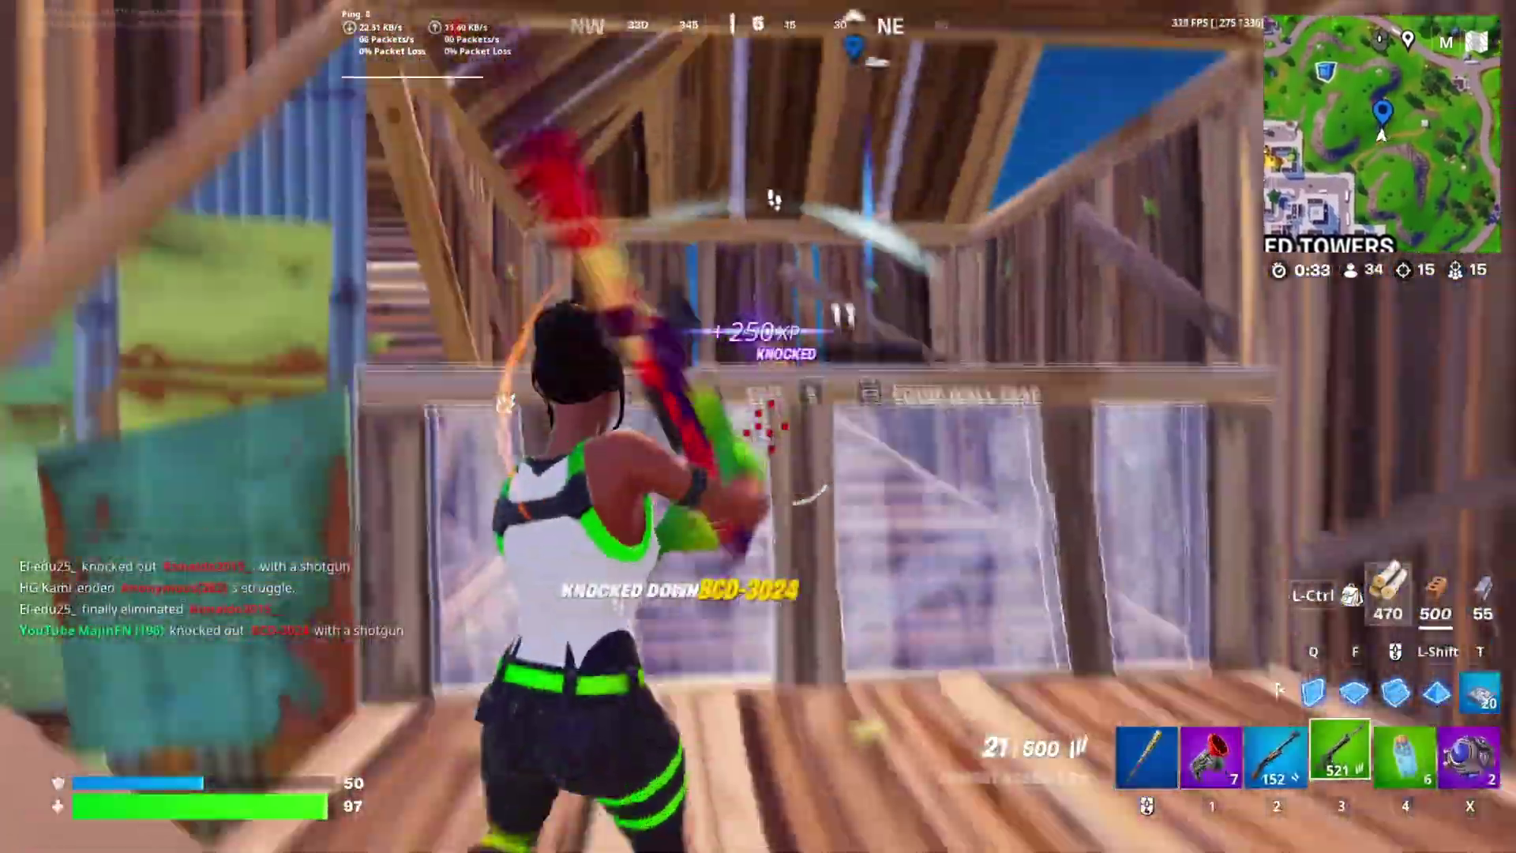
key("3")
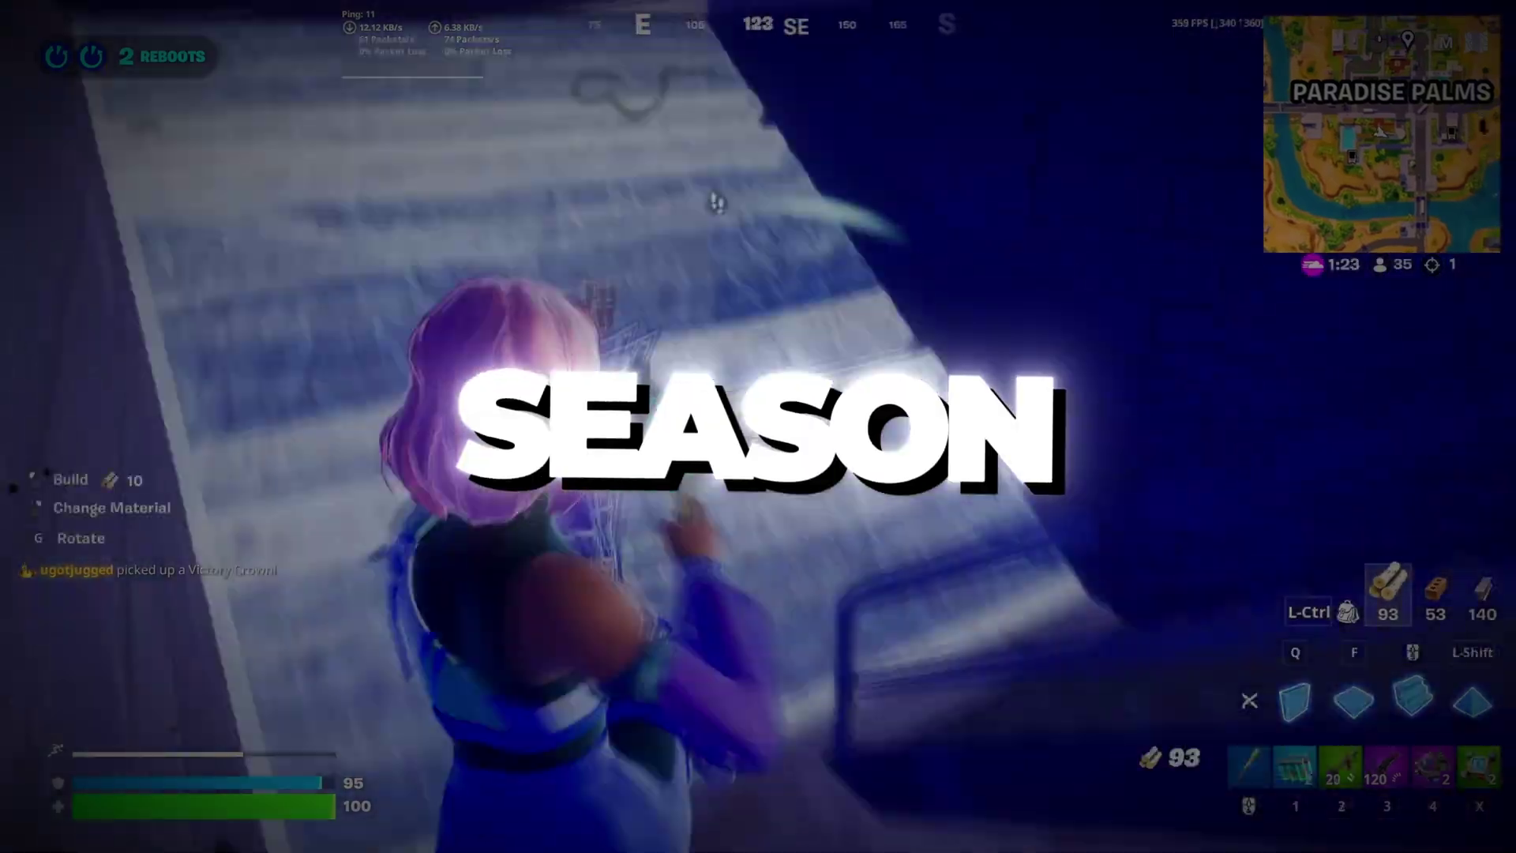
left_click(758, 427)
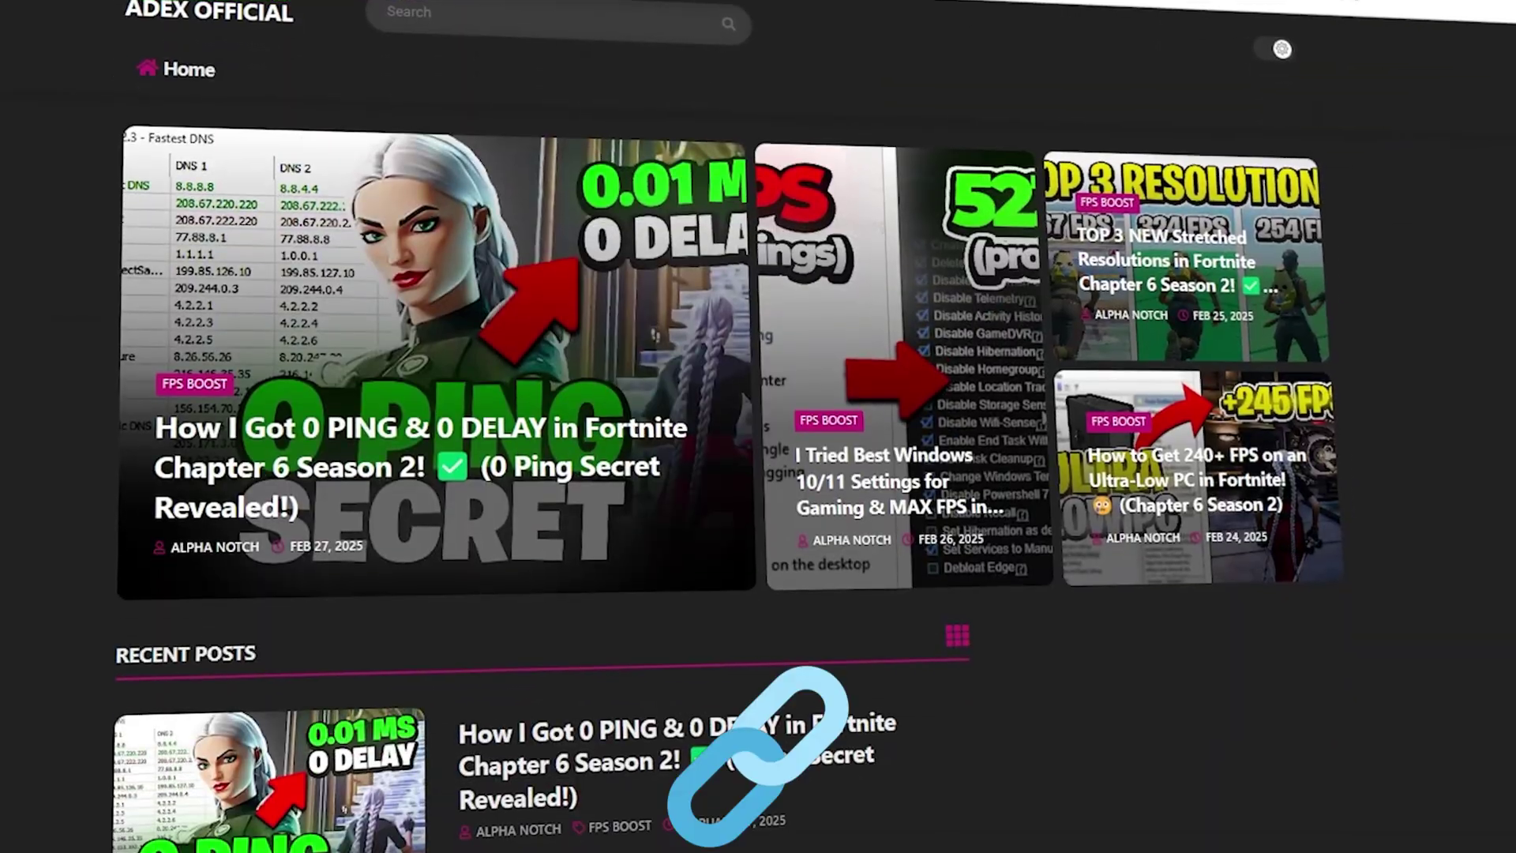
scroll(758, 427, "down", 5)
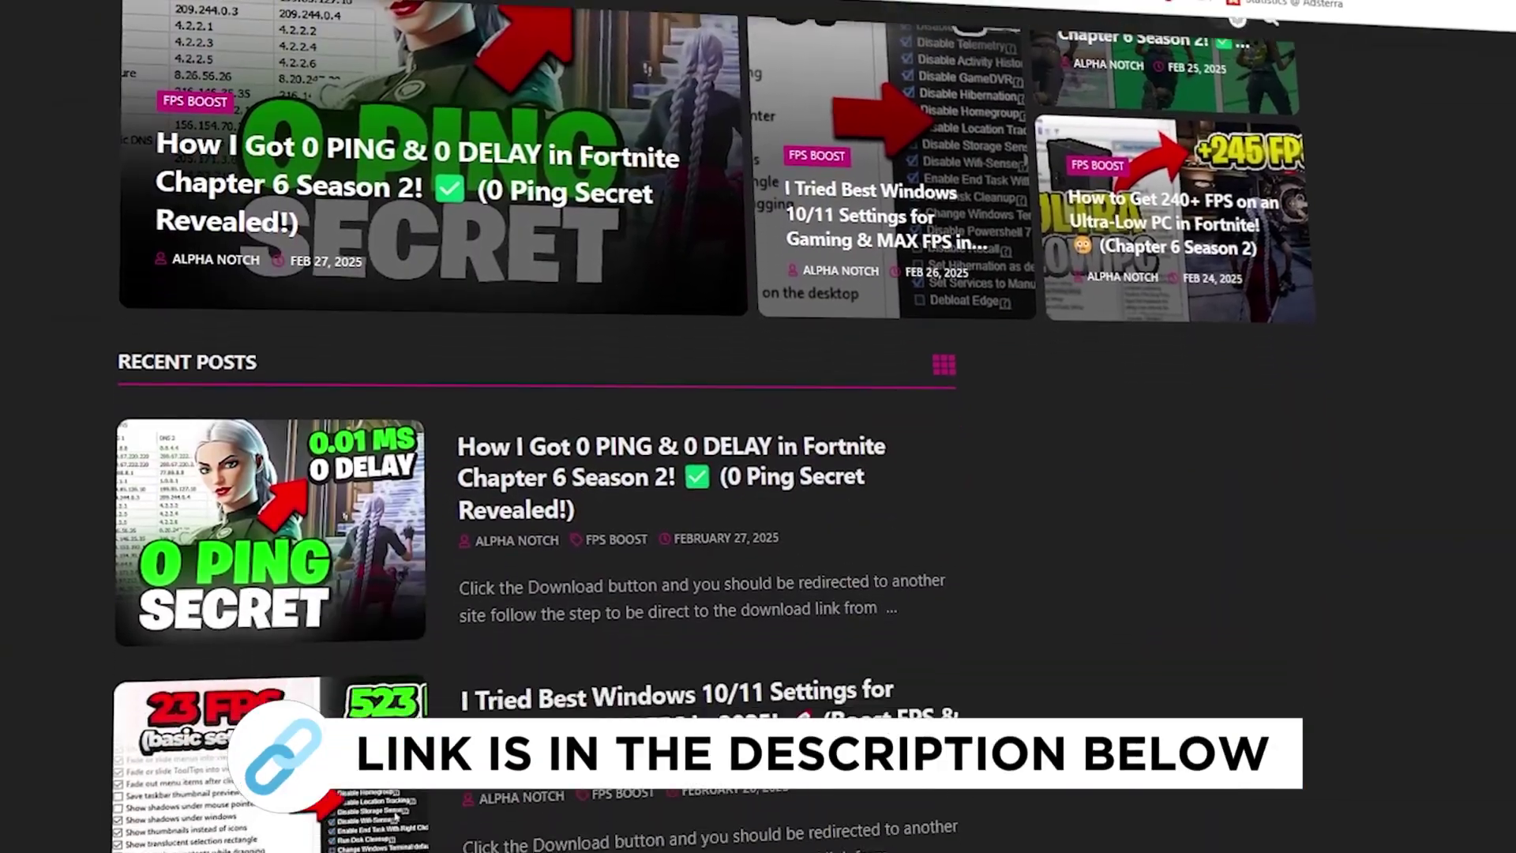
scroll(758, 426, "down", 8)
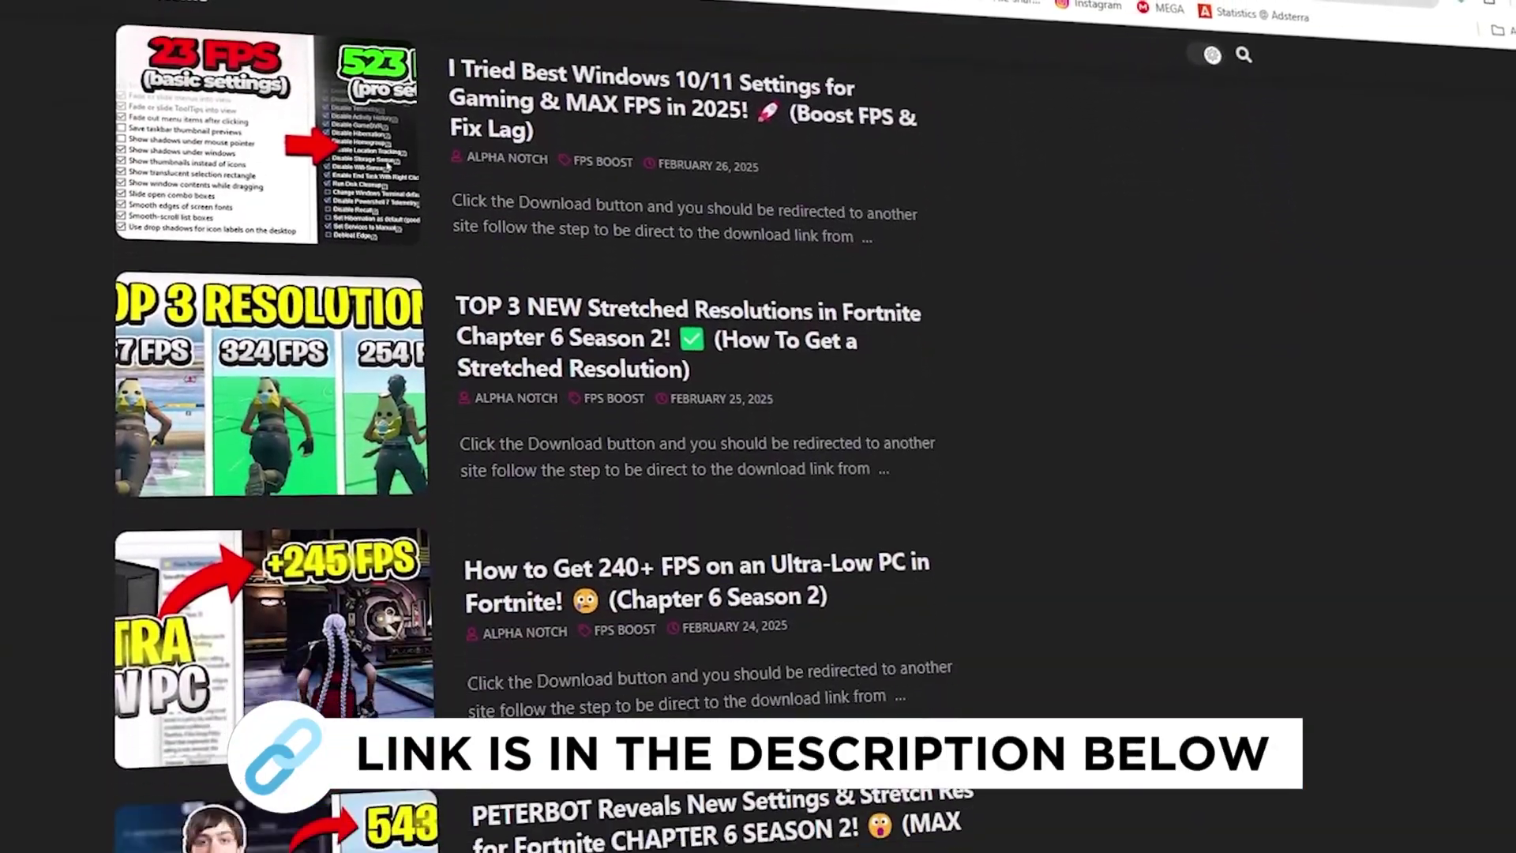
scroll(758, 426, "down", 3)
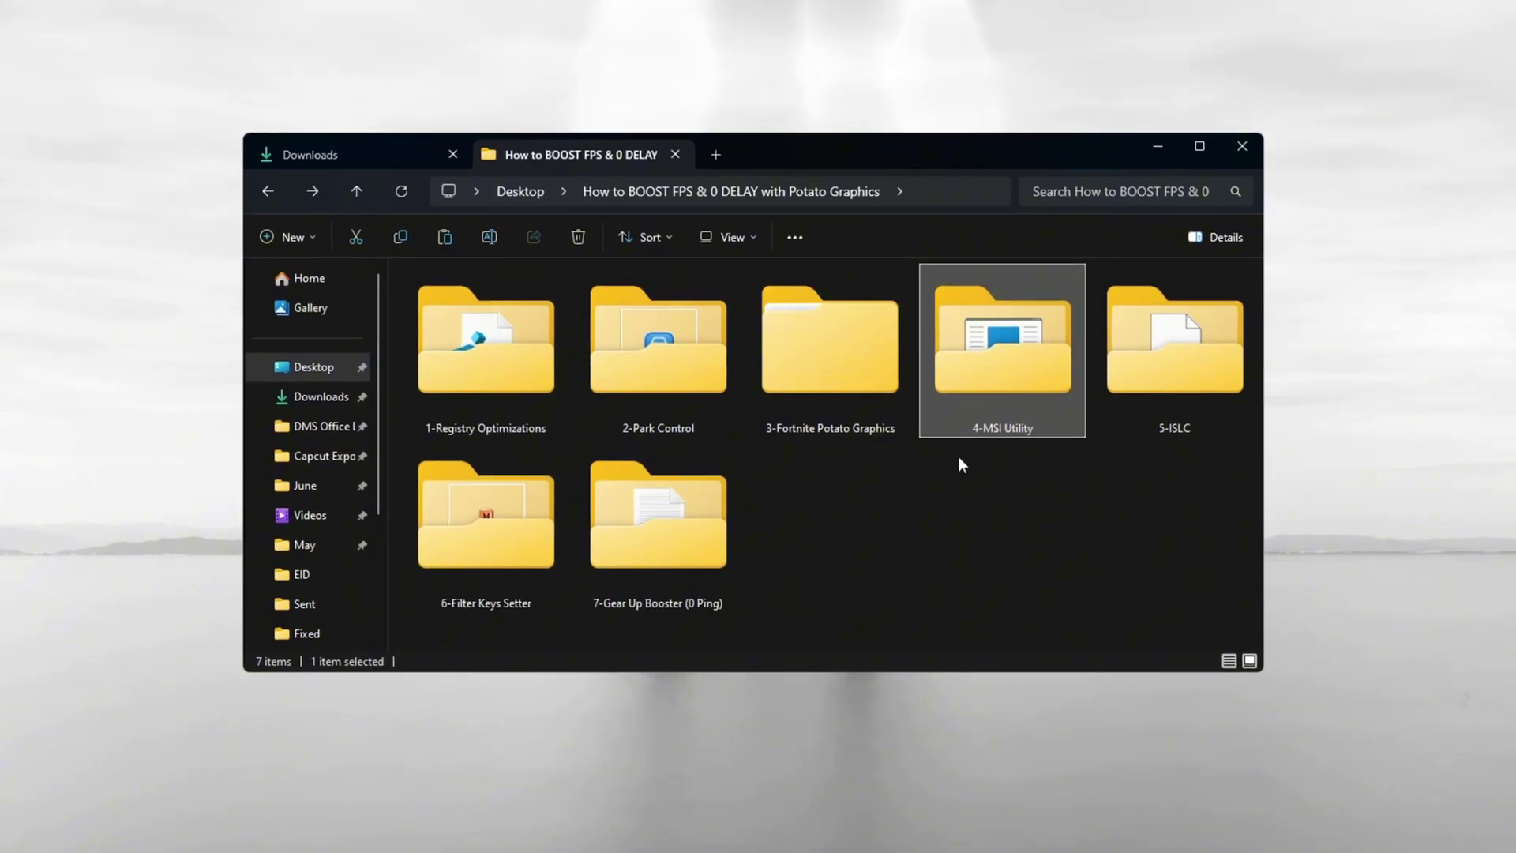
- Open the 4-MSI Utility folder and, in MSI mode utility, set the NVIDIA GeForce GTX 1650 SUPER's interrupt priority to High
double_click(1004, 347)
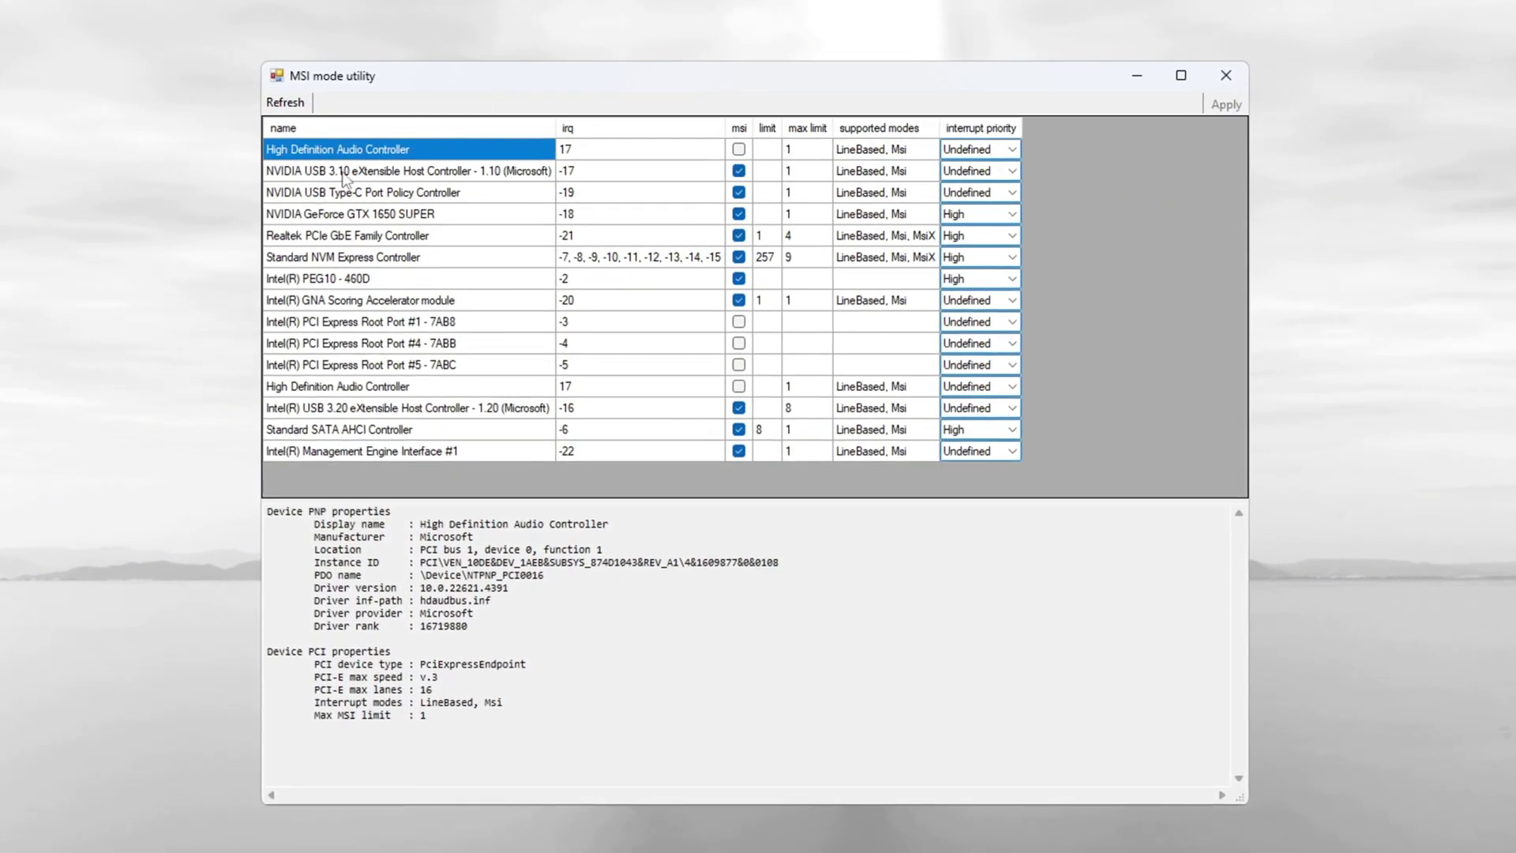
left_click(371, 215)
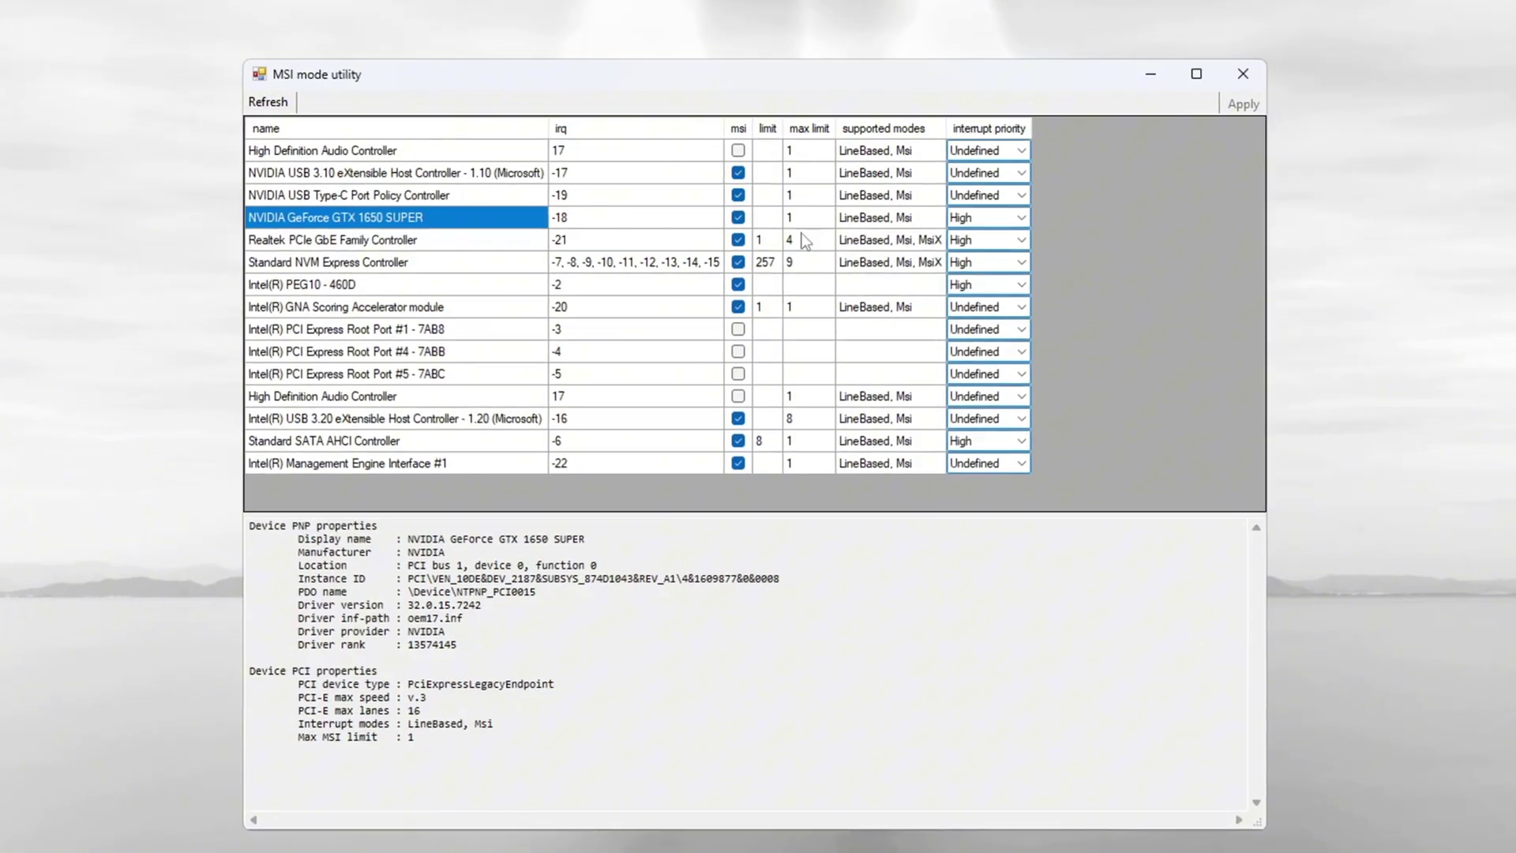
left_click(1023, 218)
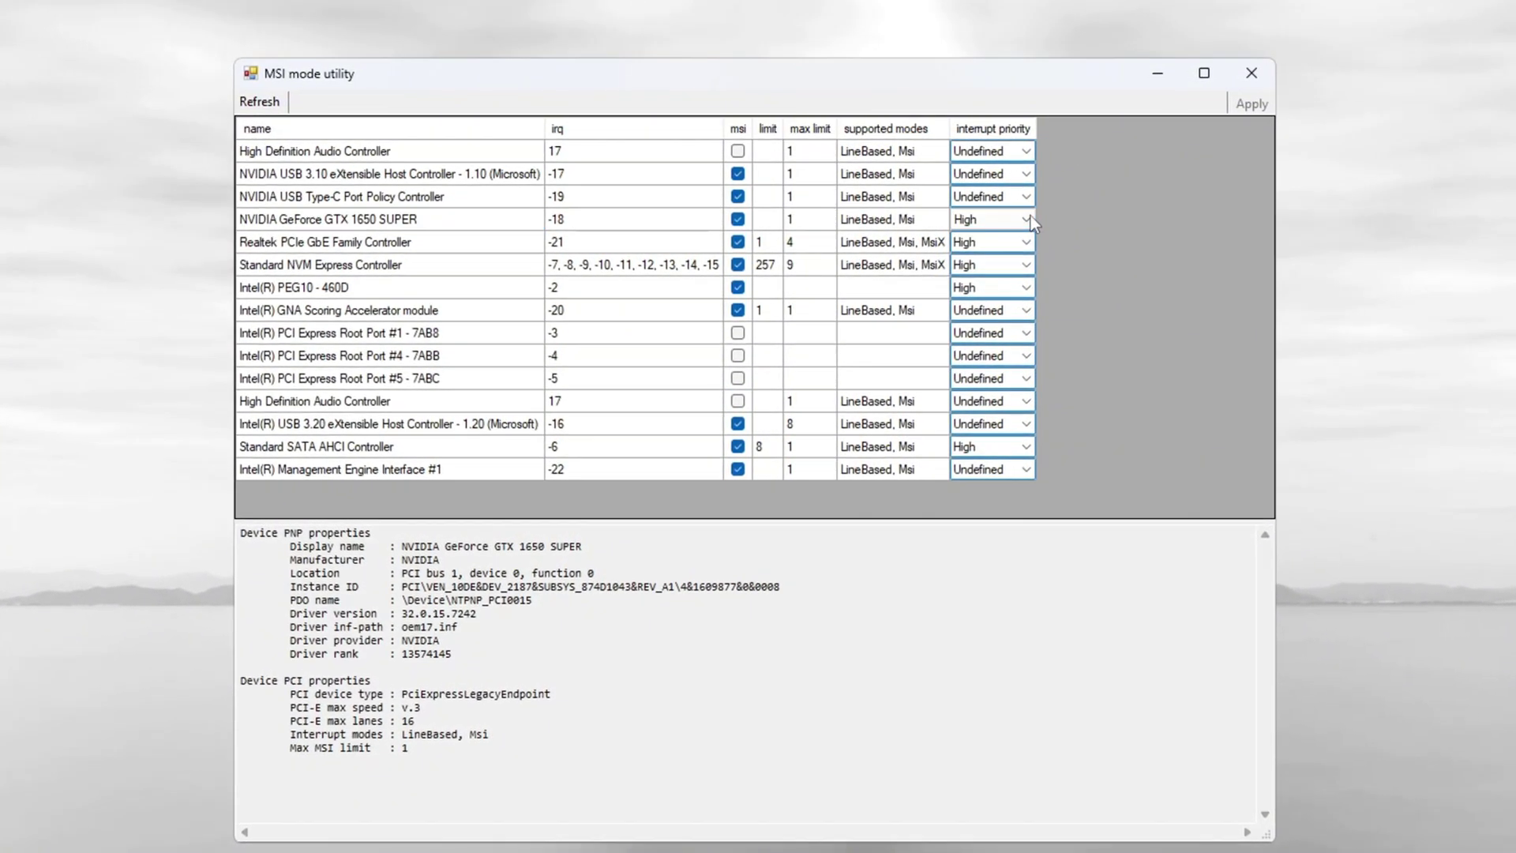
left_click(1026, 220)
left_click(987, 307)
- Set the interrupt priority of the Intel(R) PEG10 - 460D device to High
left_click(268, 289)
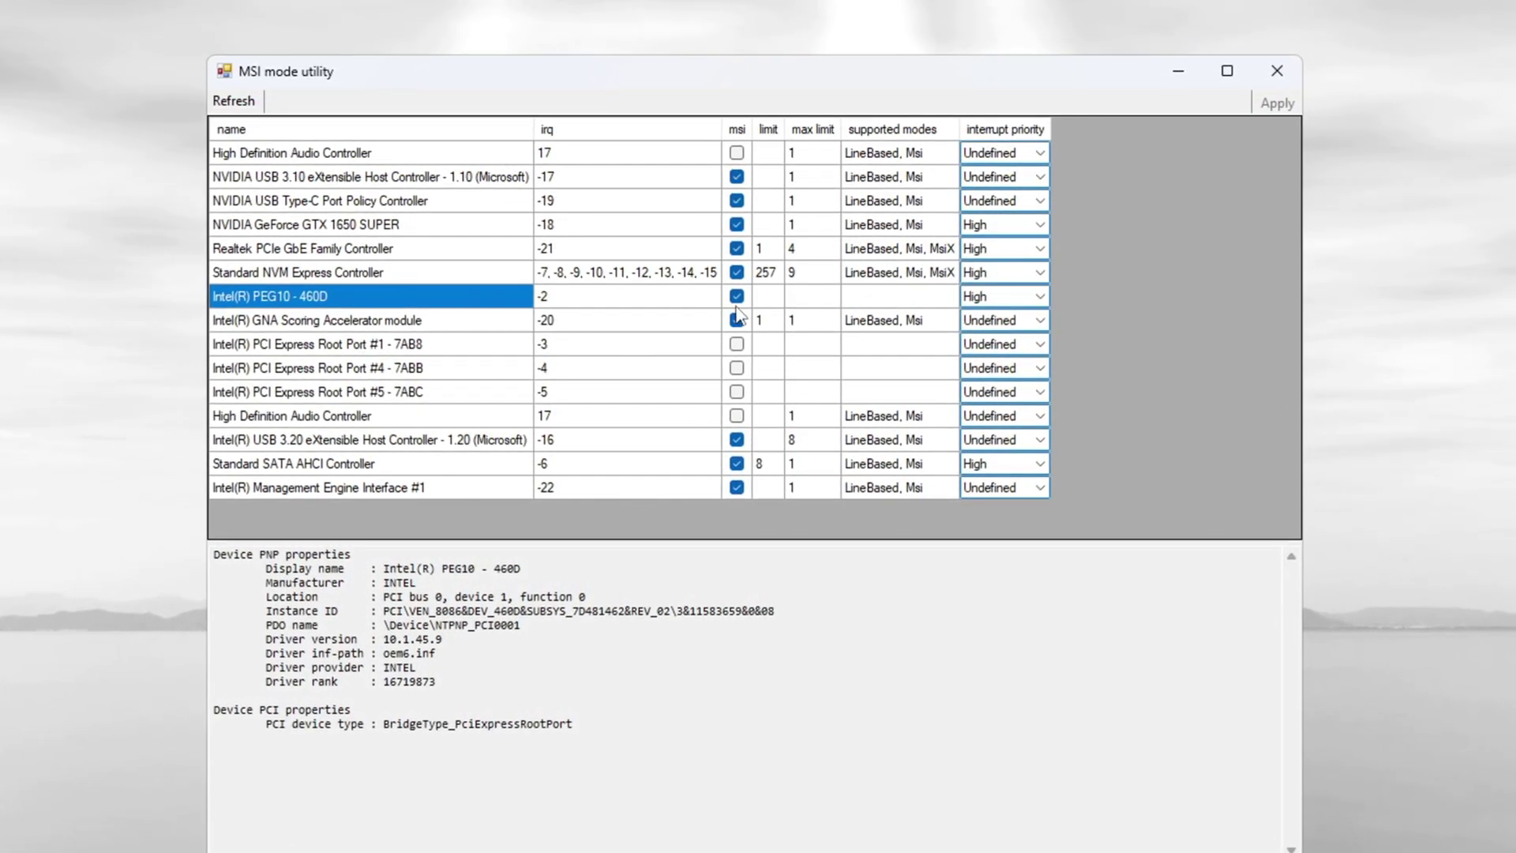
left_click(1040, 296)
left_click(995, 368)
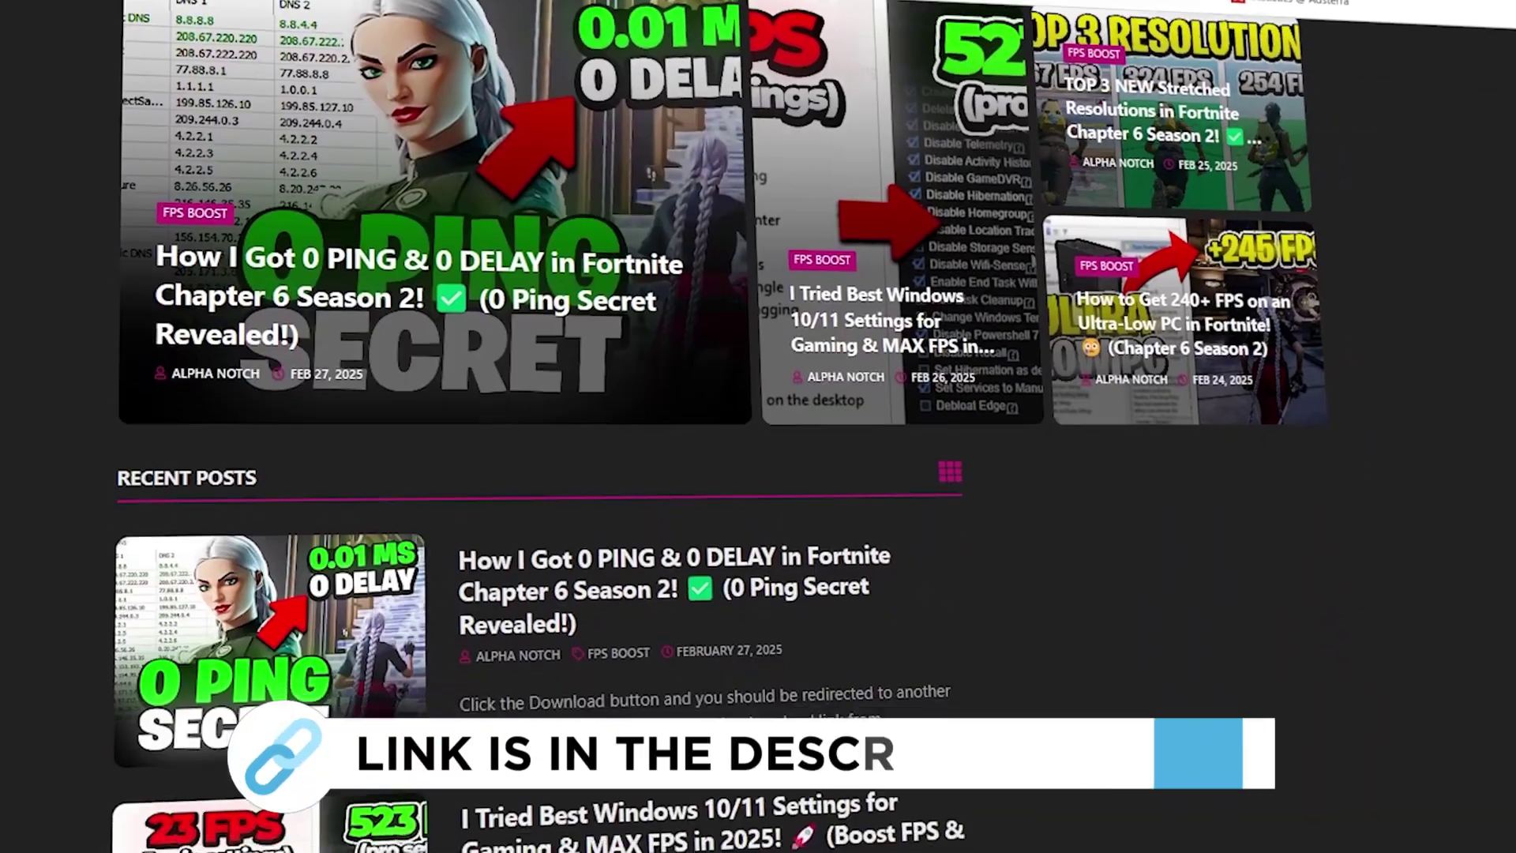
scroll(537, 427, "down", 8)
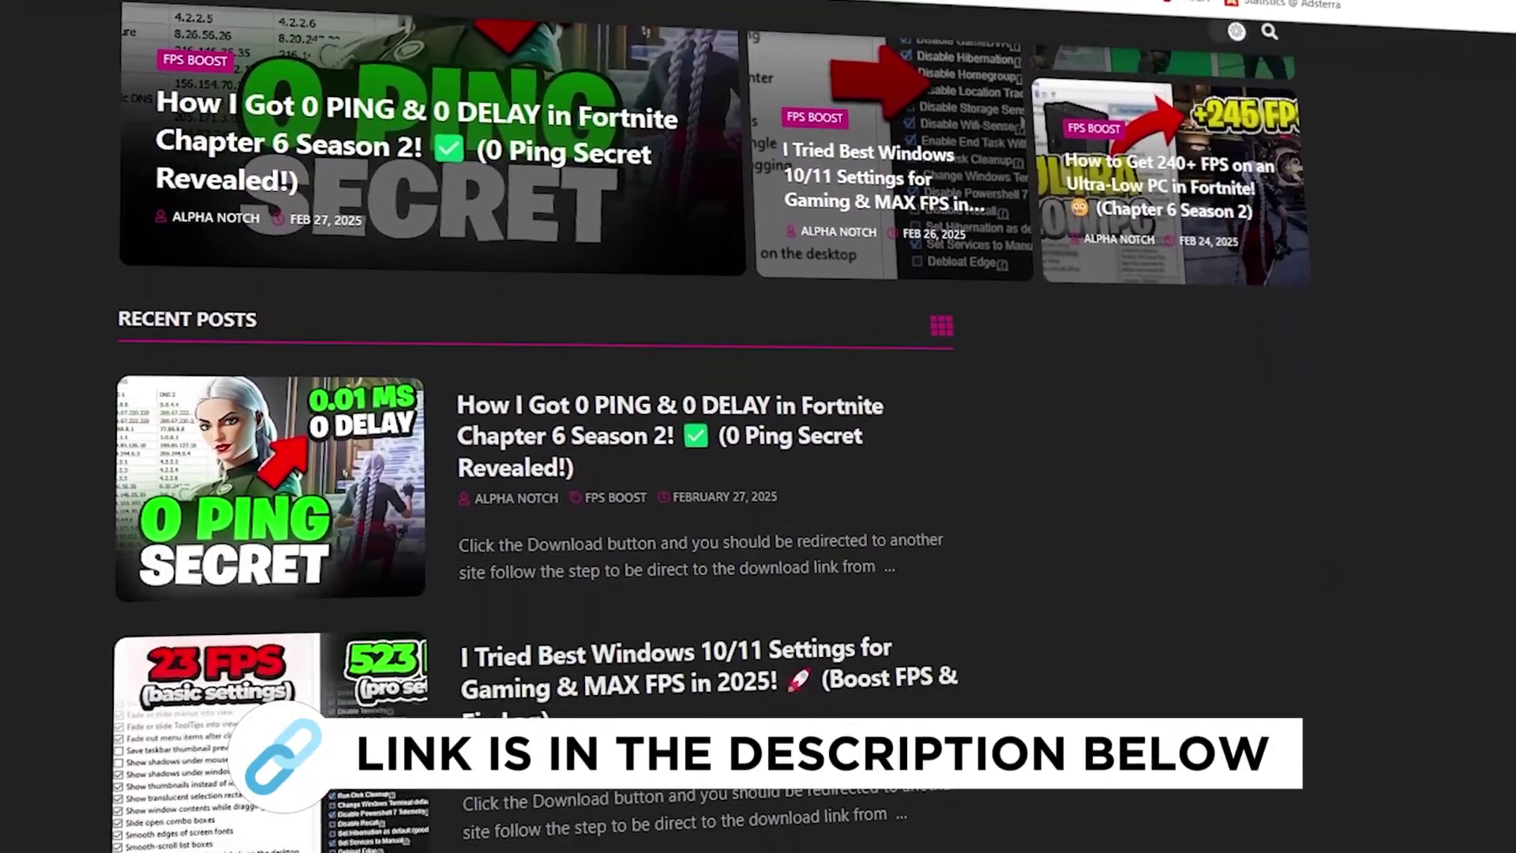
scroll(537, 427, "down", 7)
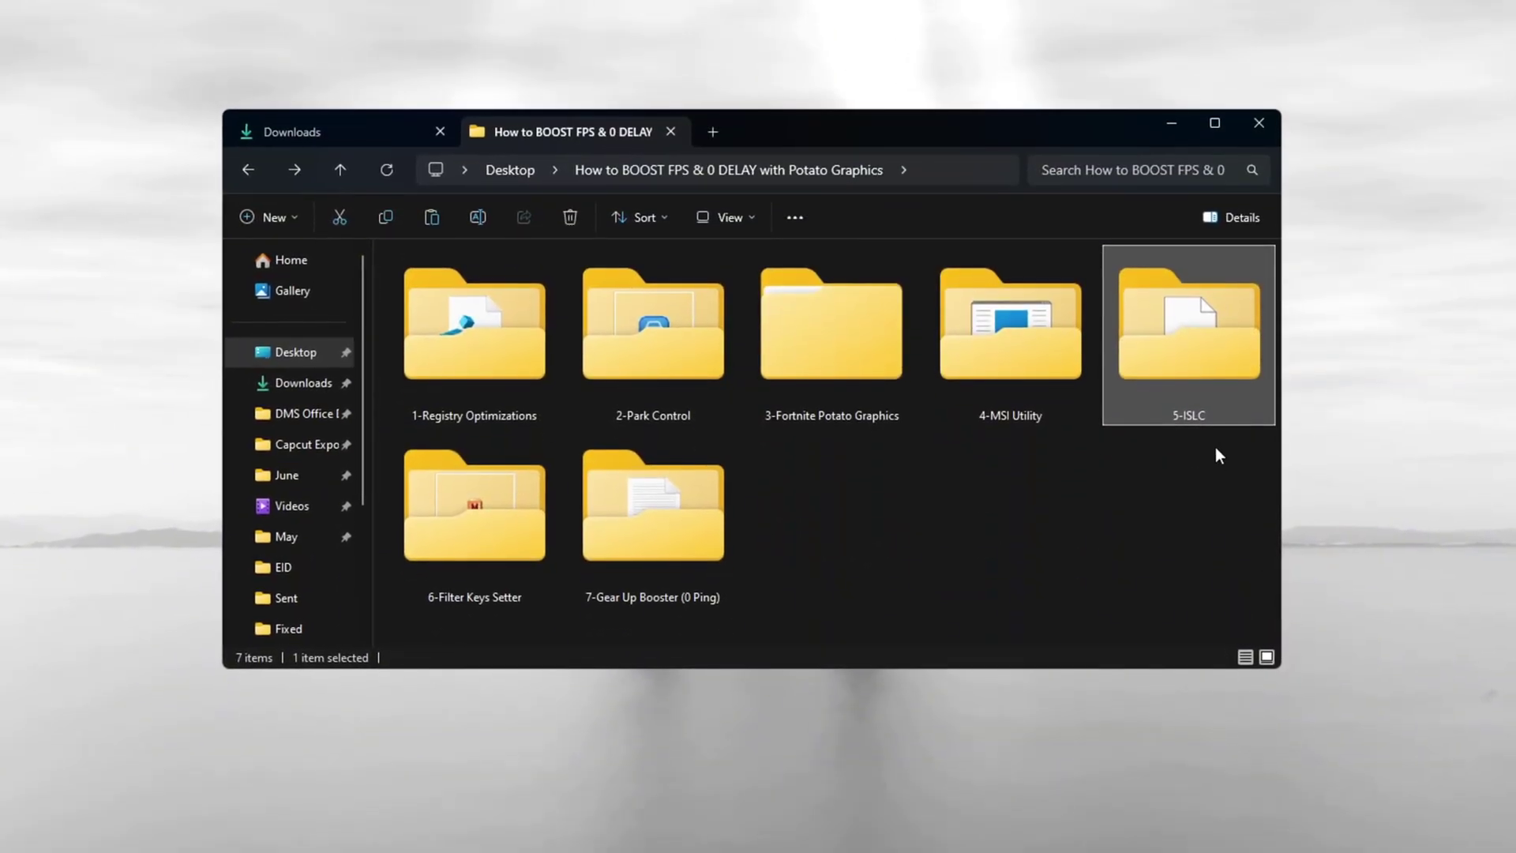
- Launch Intelligent standby list cleaner ISLC.exe from the 5-ISLC folder and minimize the folder window
double_click(1203, 353)
left_click(486, 284)
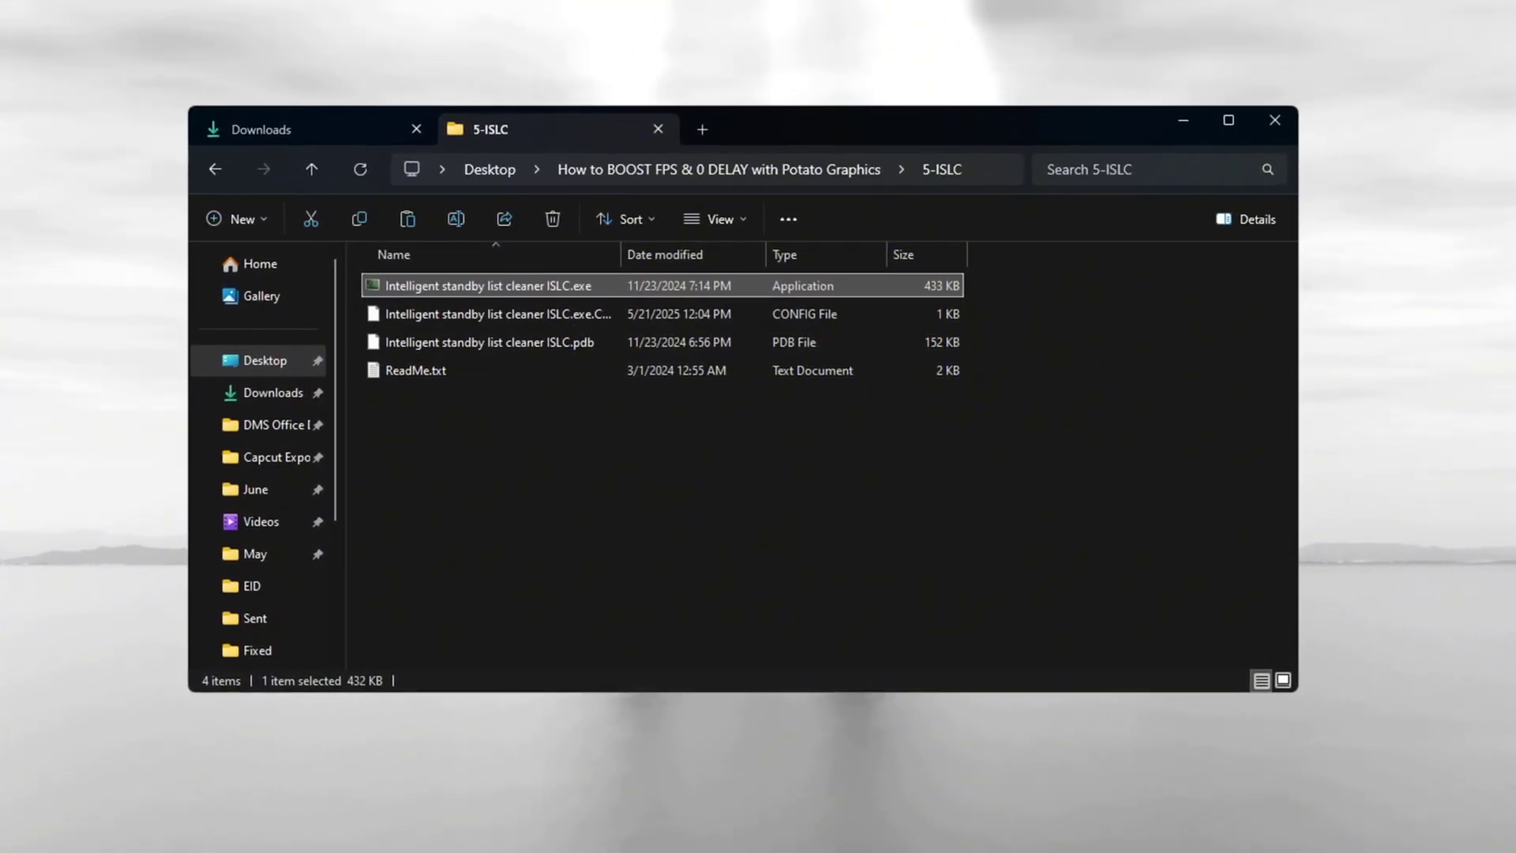
key("Return")
left_click(1184, 120)
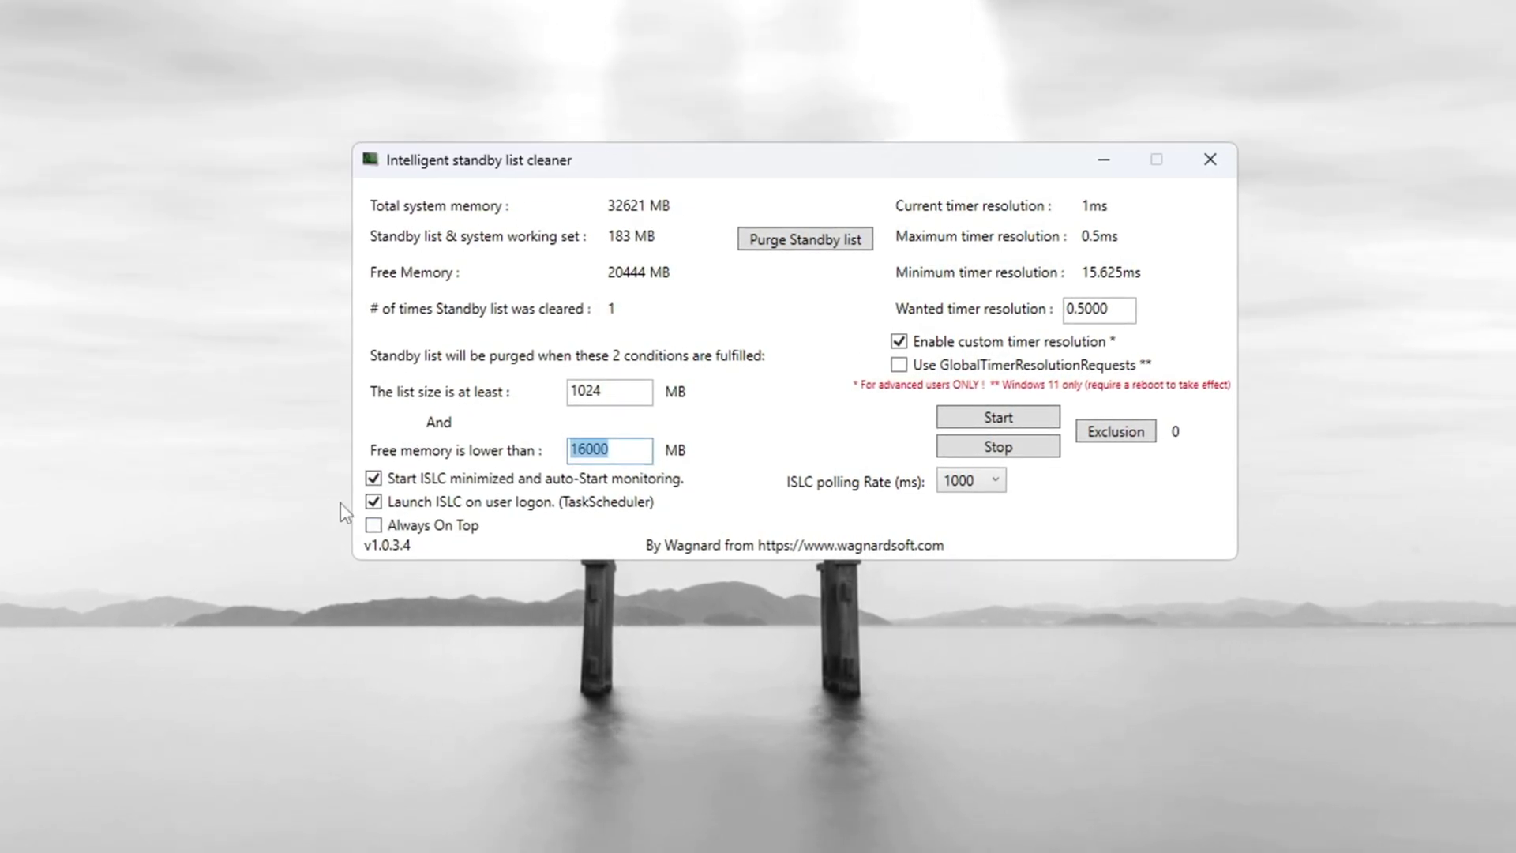
- Set the purge condition to free memory lower than 16000 MB and have ISLC start minimized with auto-start monitoring
left_click(639, 454)
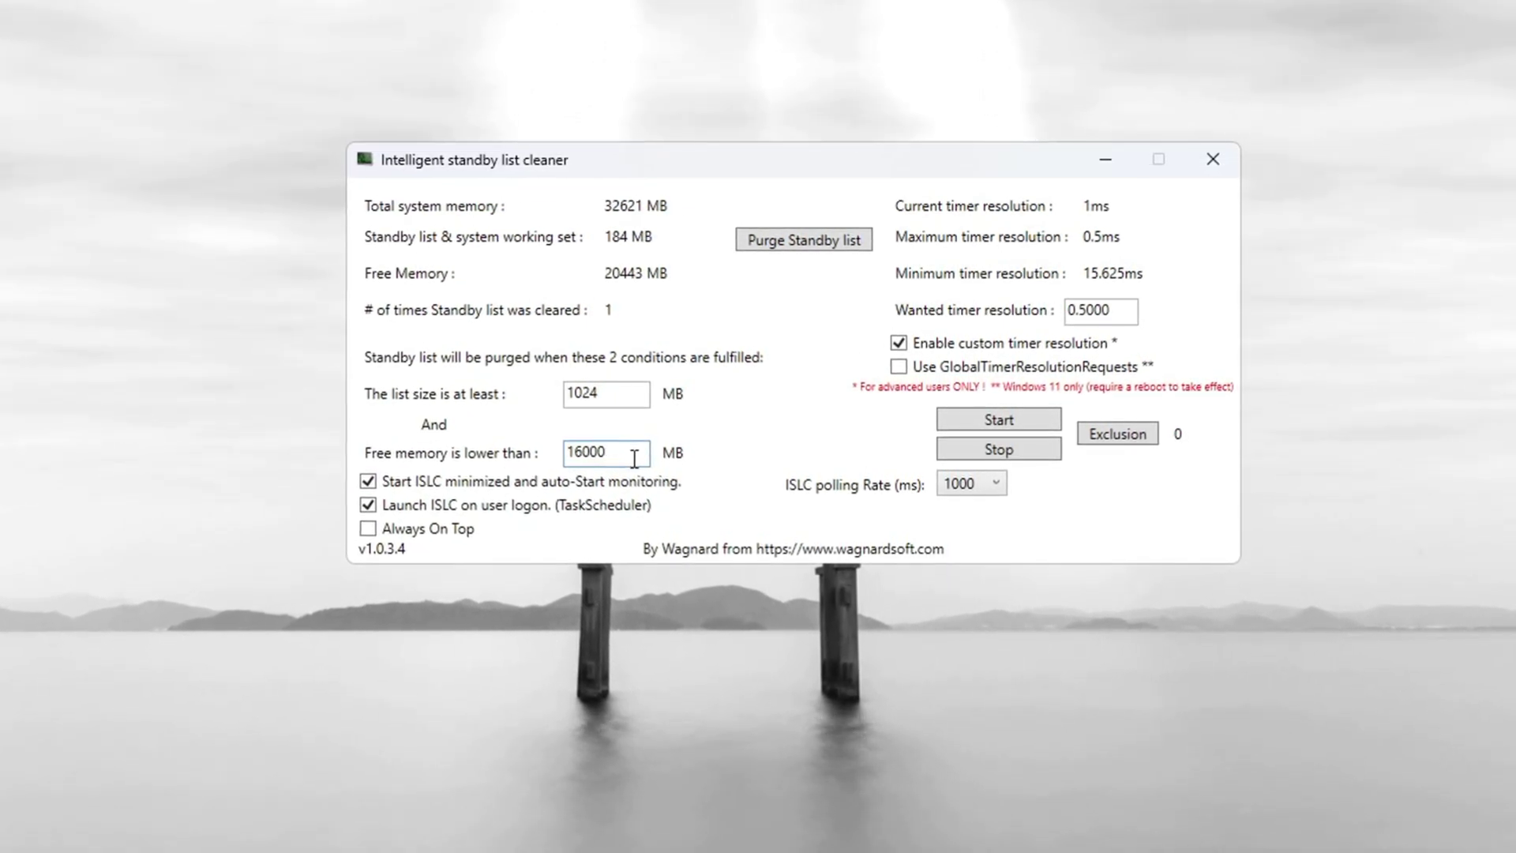
left_click(368, 481)
left_click(368, 482)
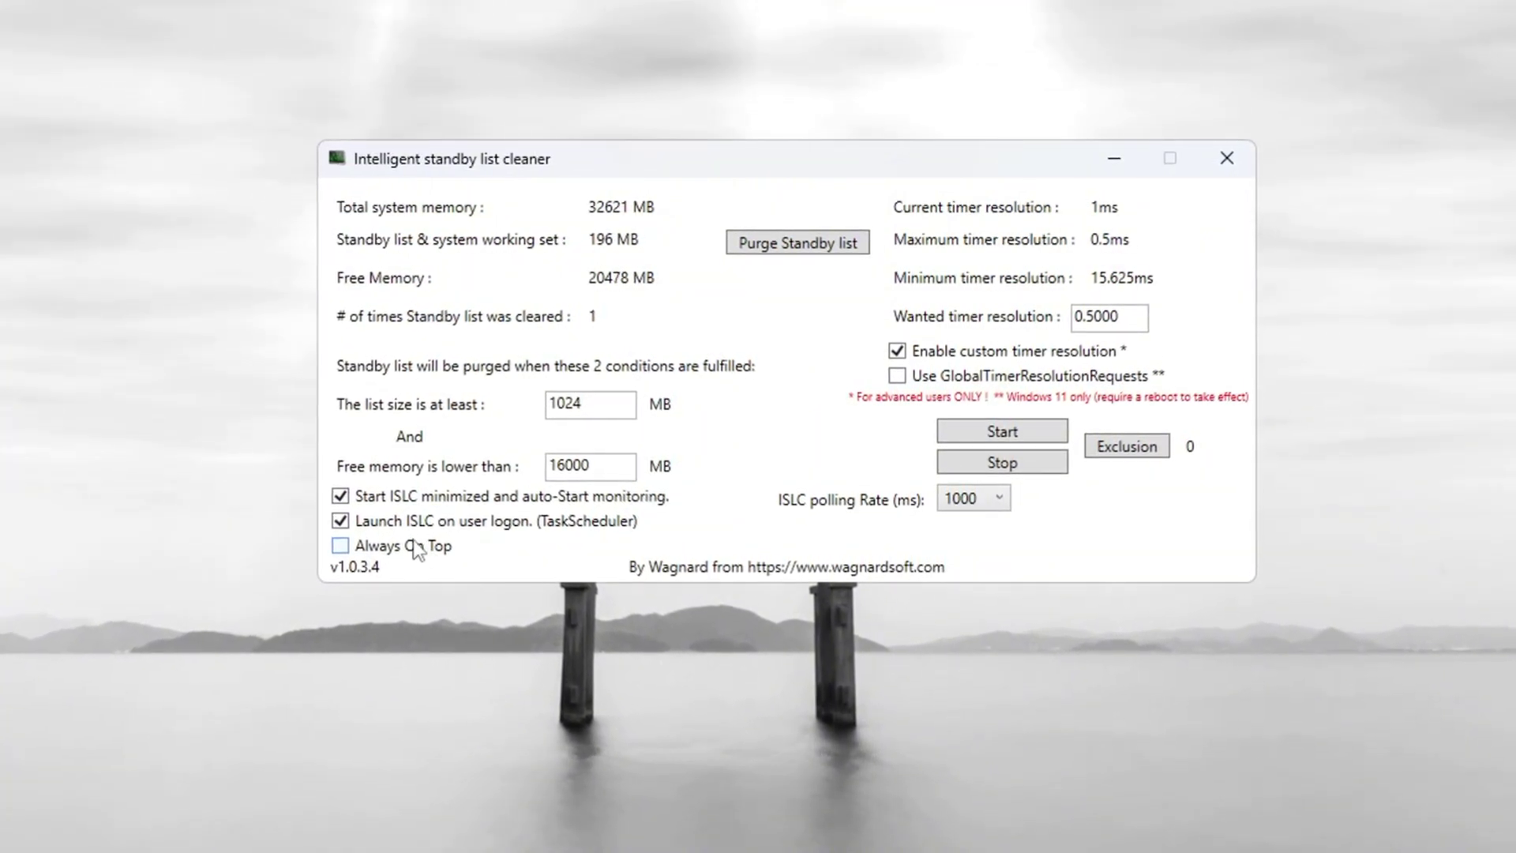
left_click(456, 582)
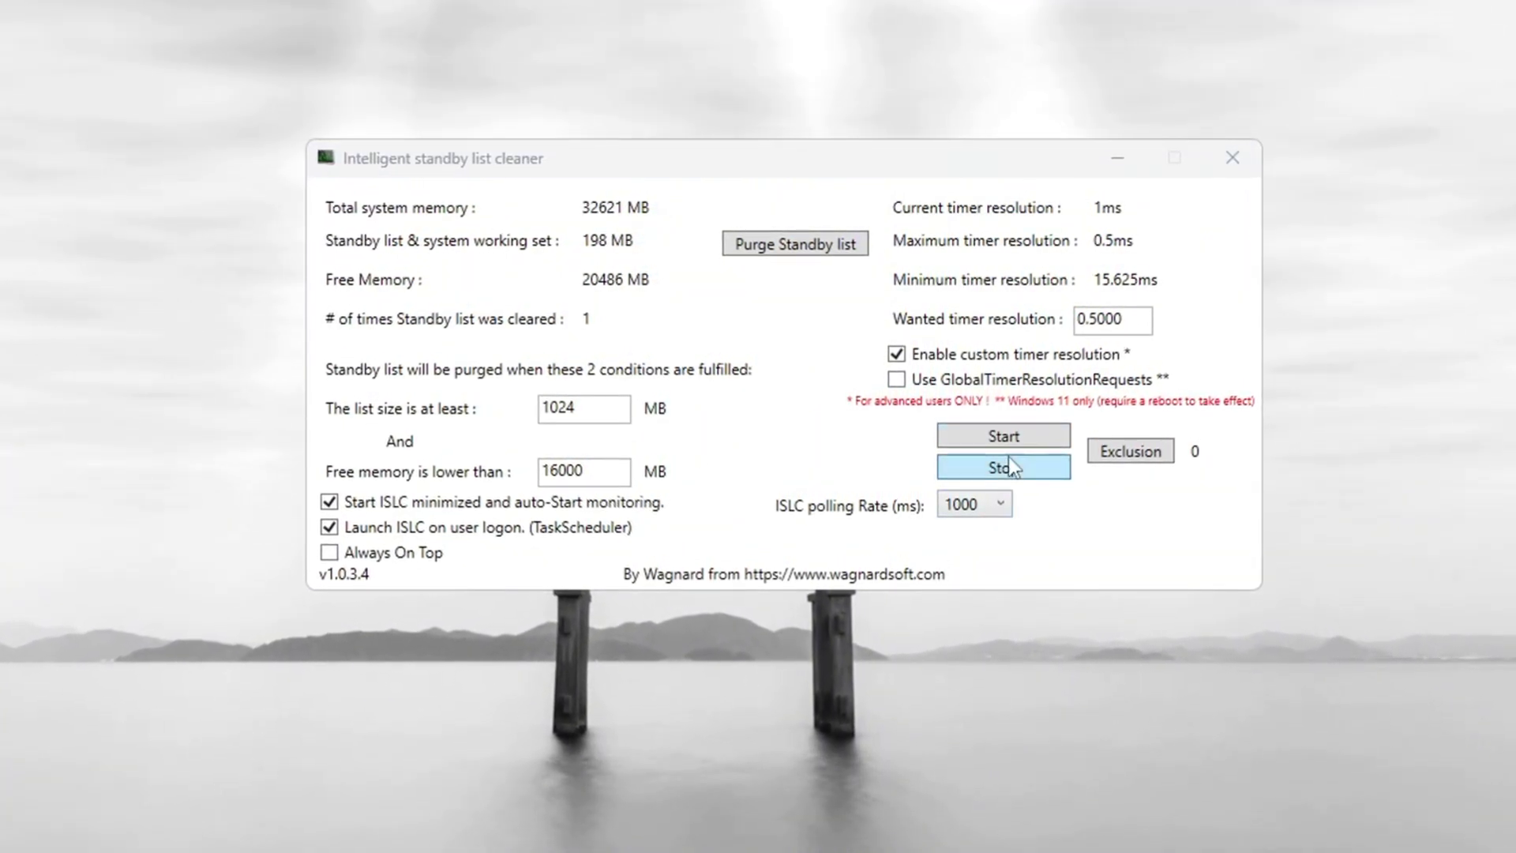
- Enable the custom timer resolution with a wanted value of 0.5000 and set the ISLC polling rate to 1000 ms
left_click(900, 355)
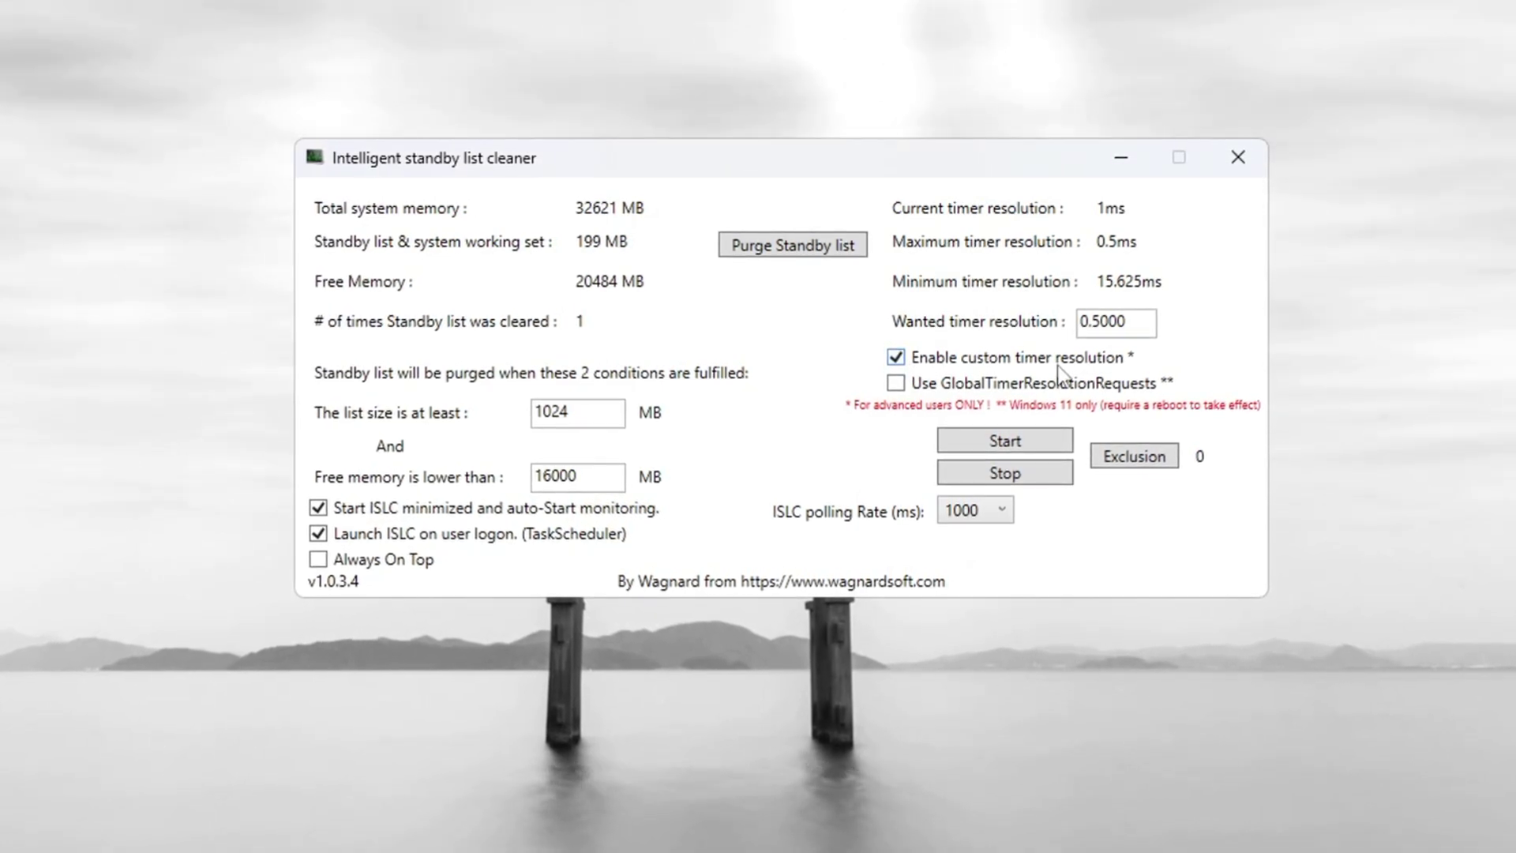
double_click(1155, 324)
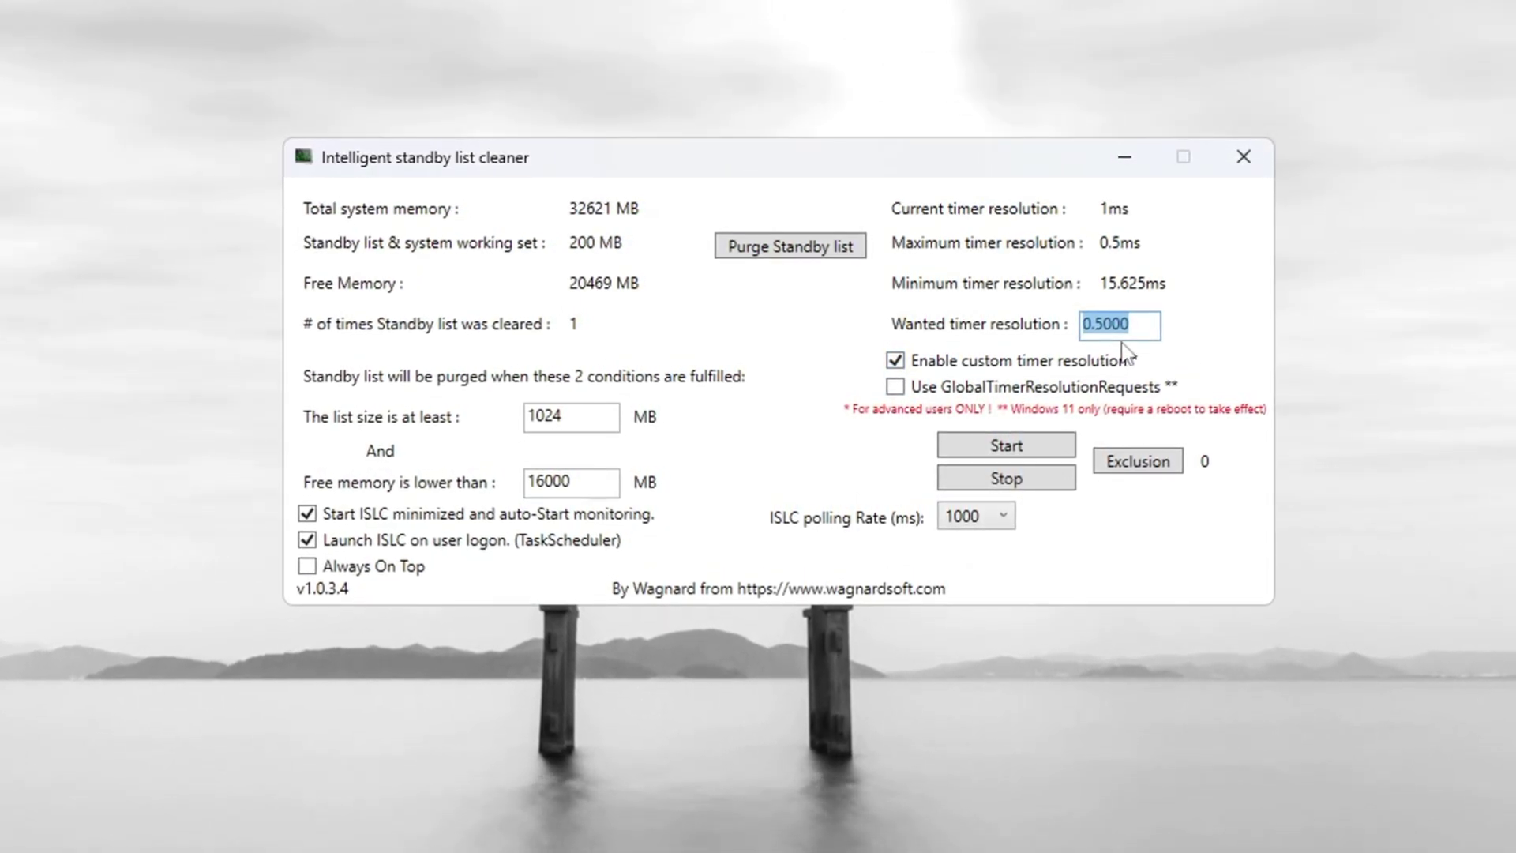
left_click(976, 519)
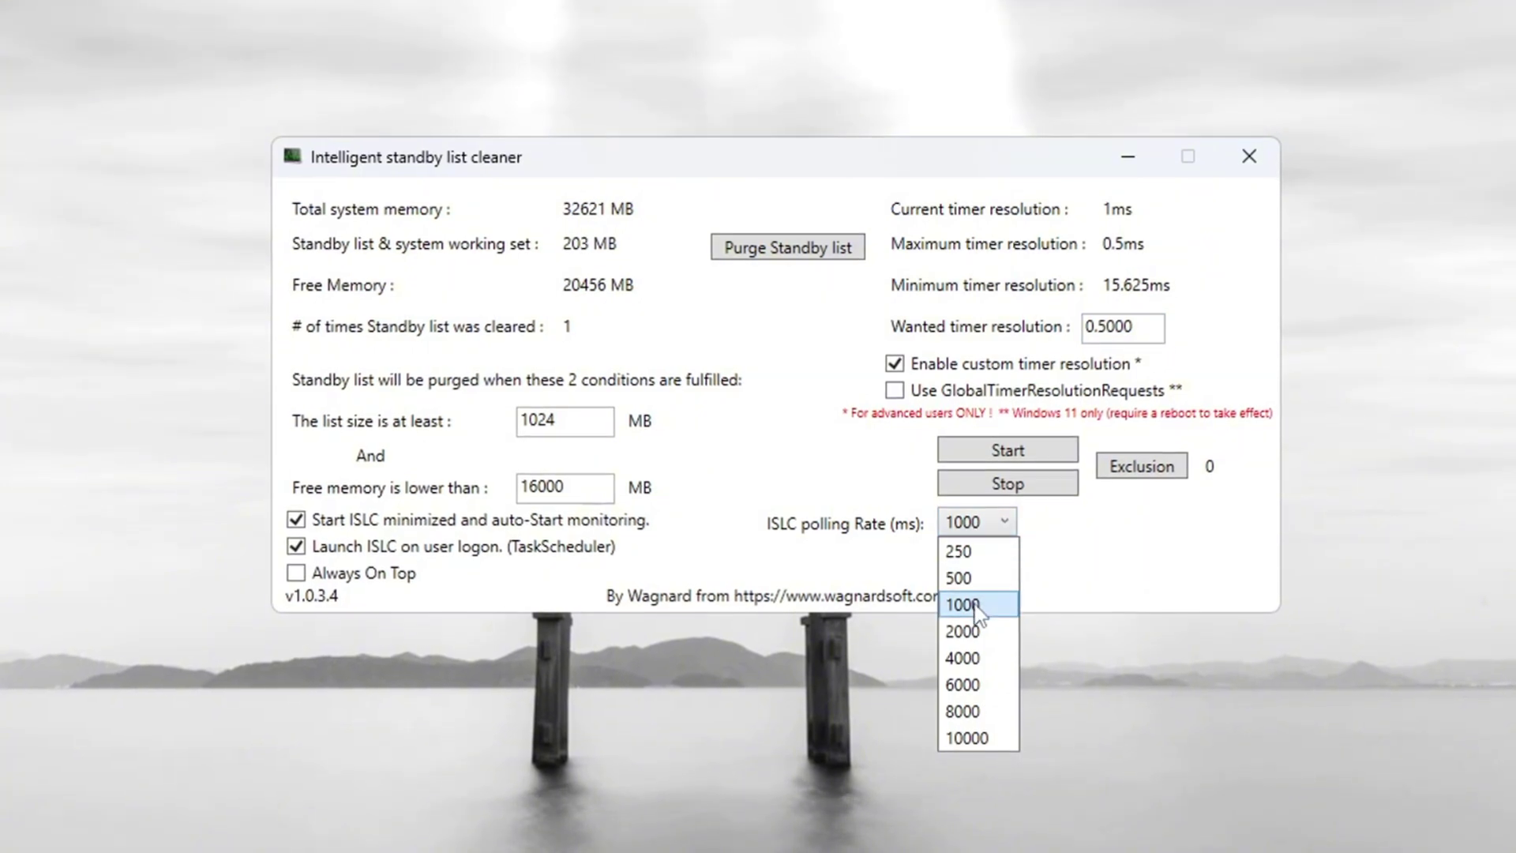
left_click(979, 602)
left_click(977, 527)
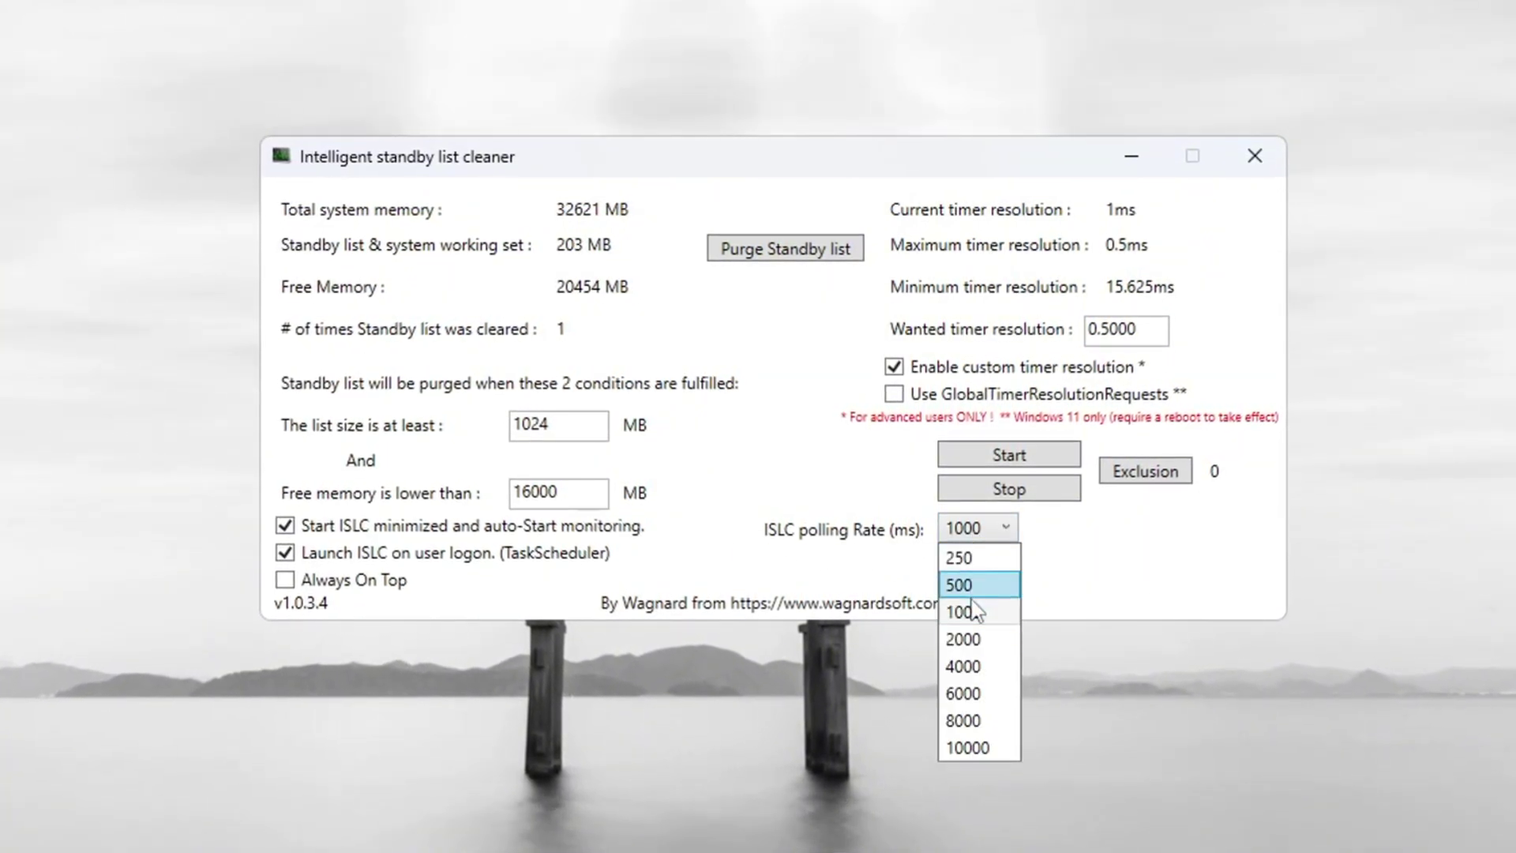
left_click(987, 620)
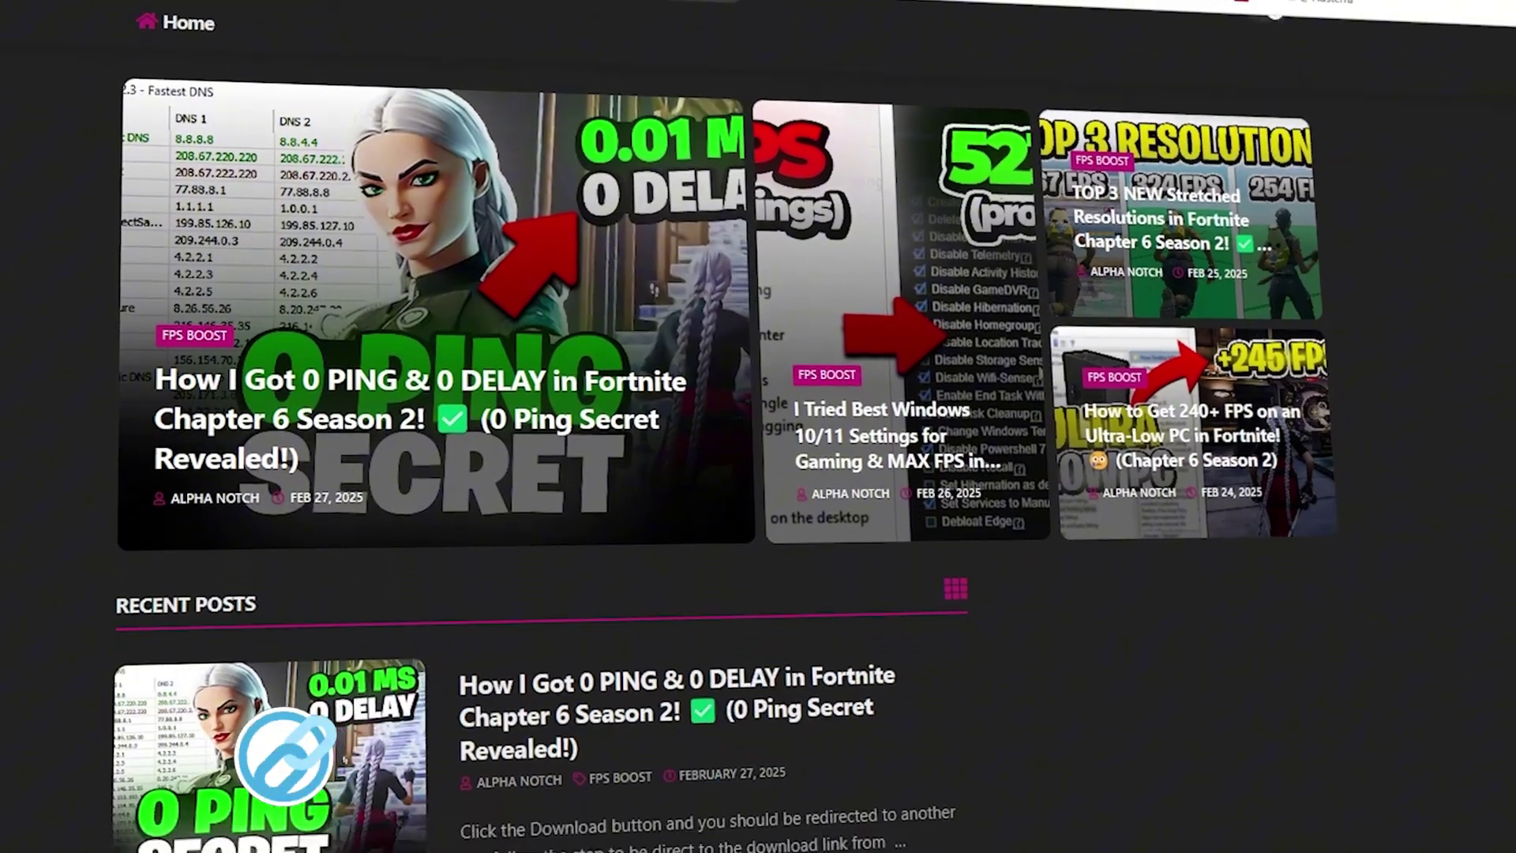
scroll(529, 474, "down", 8)
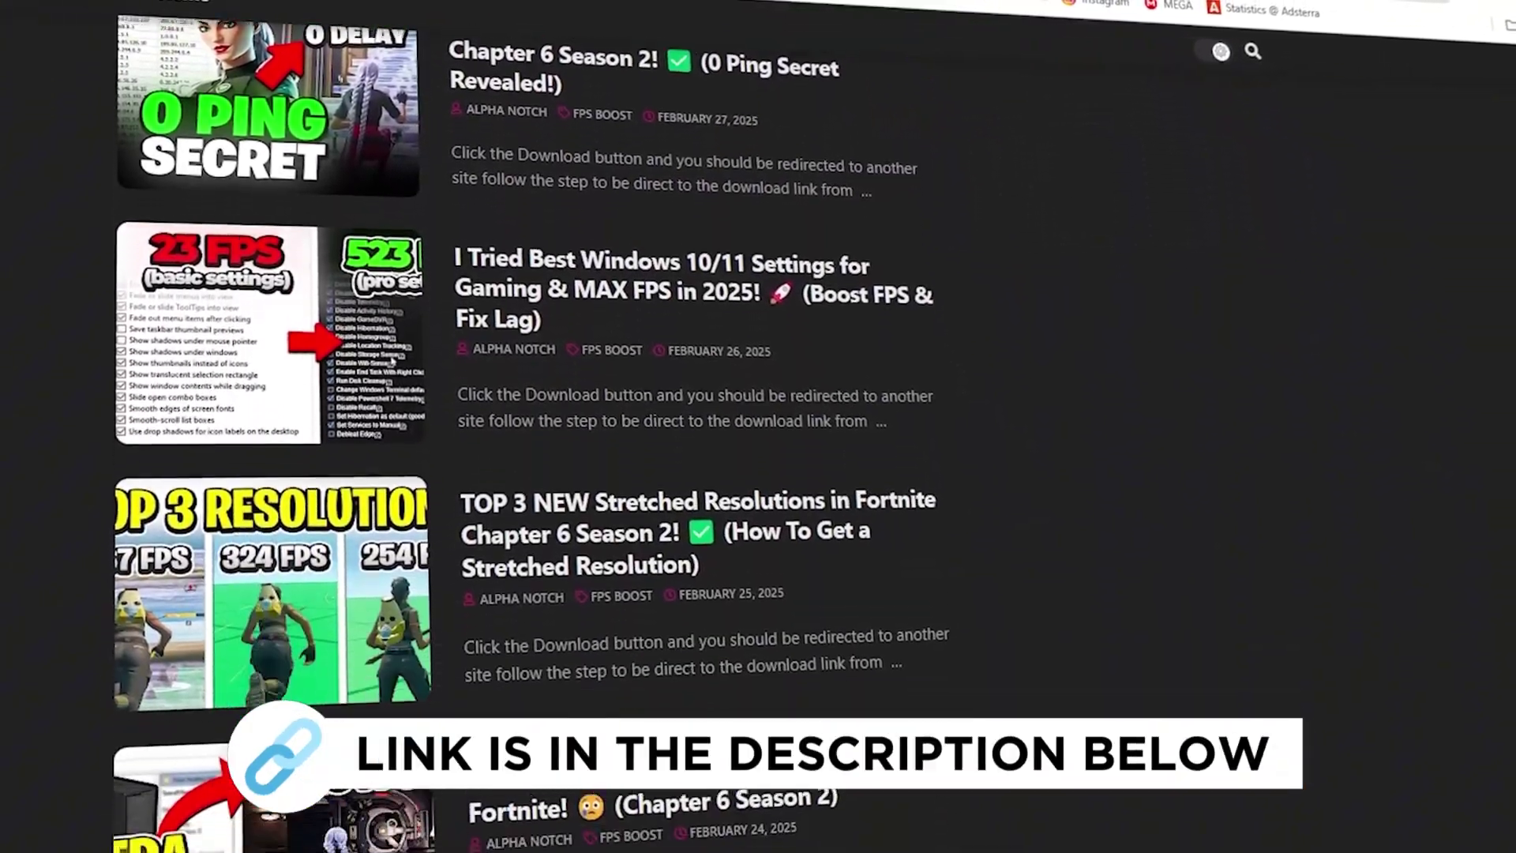
scroll(529, 474, "down", 5)
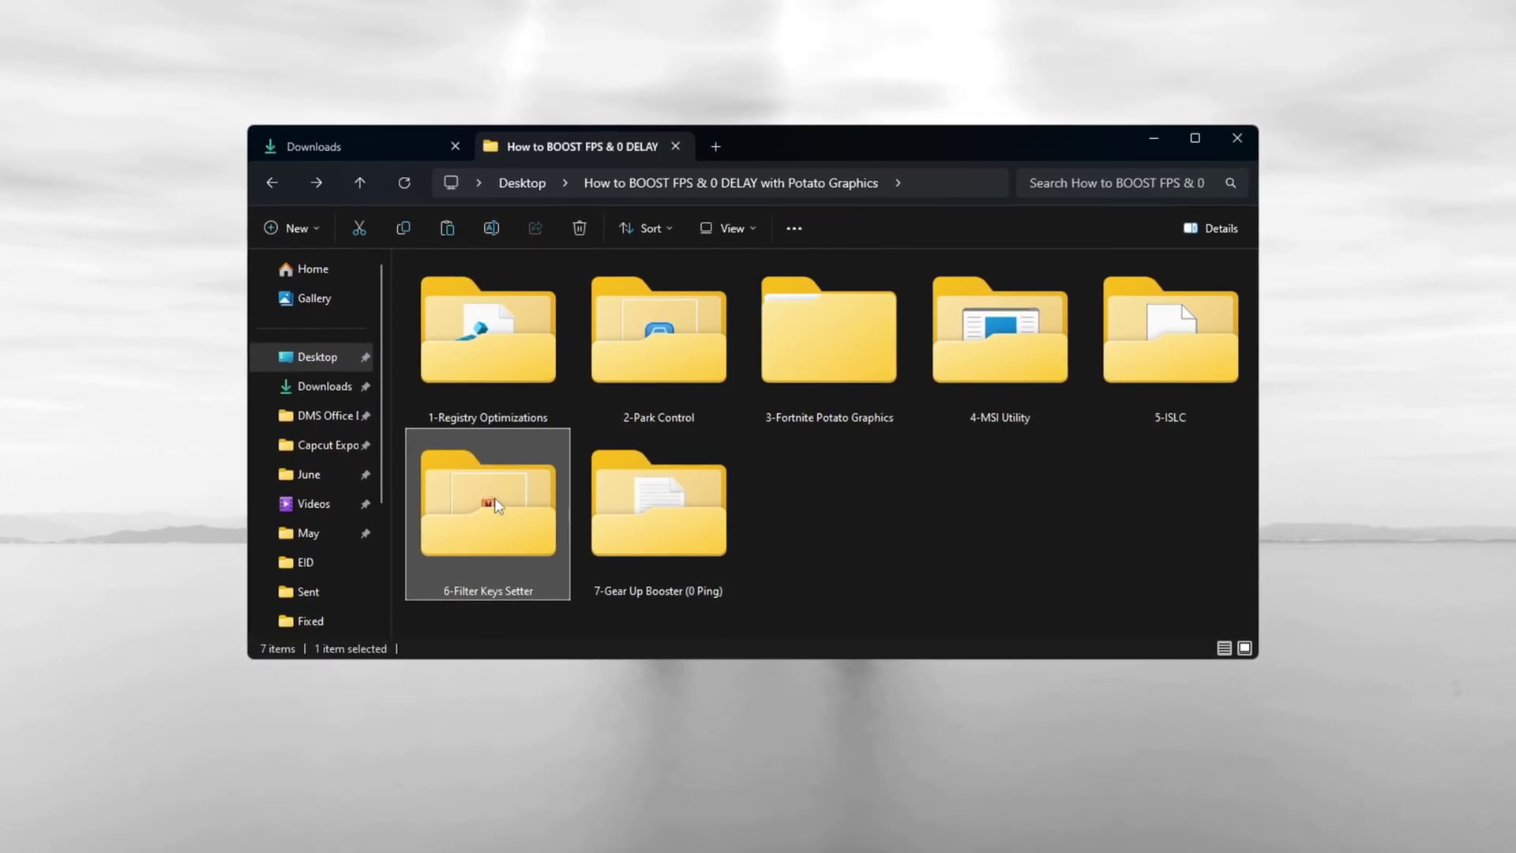
- Launch FilterKeysSetter.exe from the 6-Filter Keys Setter folder, minimize the folder window and reposition the FilterKeys Setter dialog
double_click(494, 499)
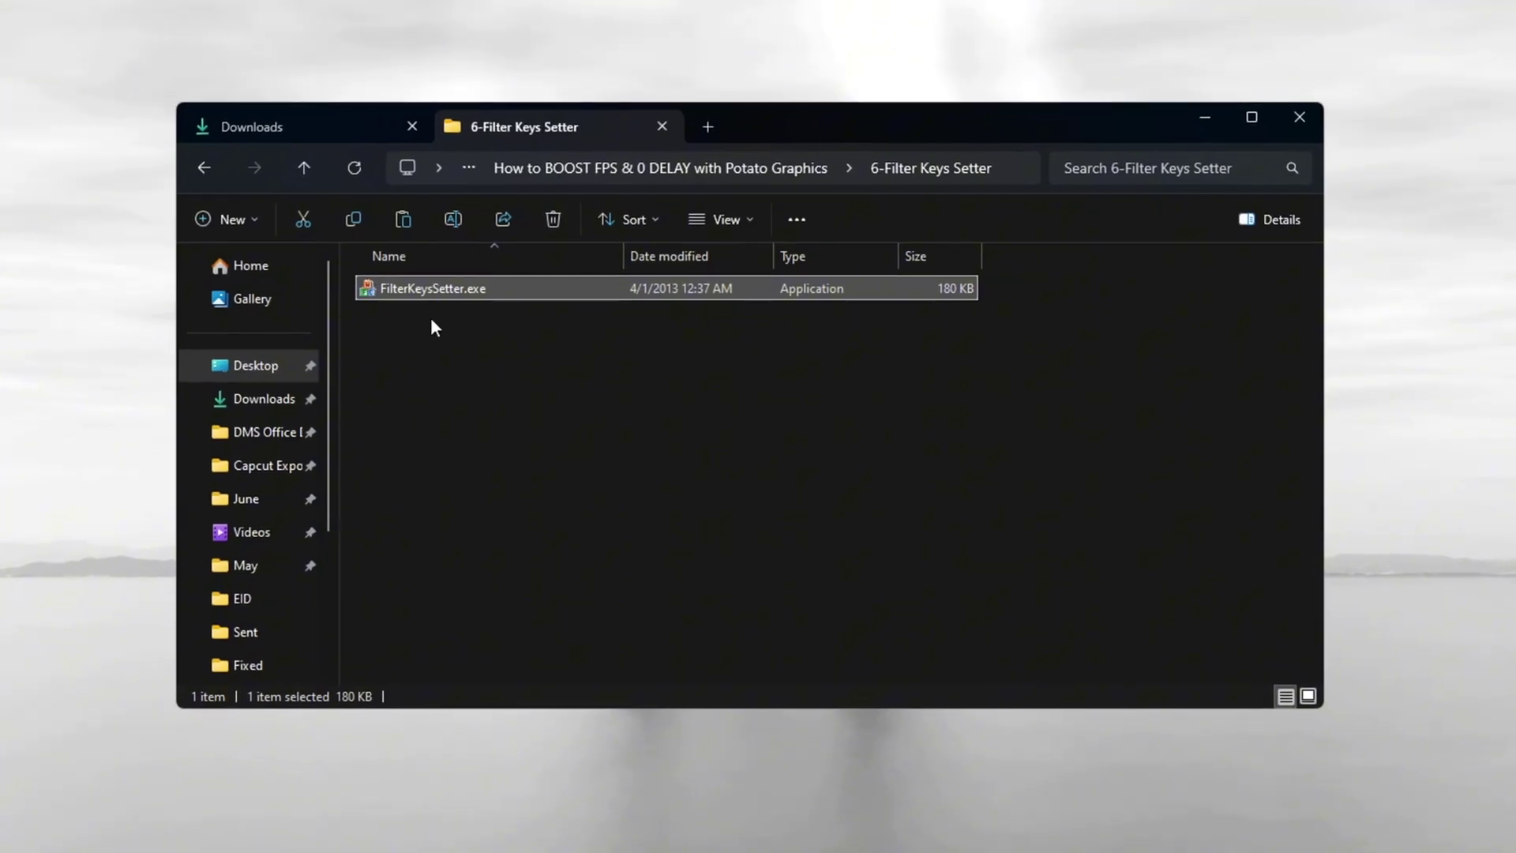
double_click(552, 290)
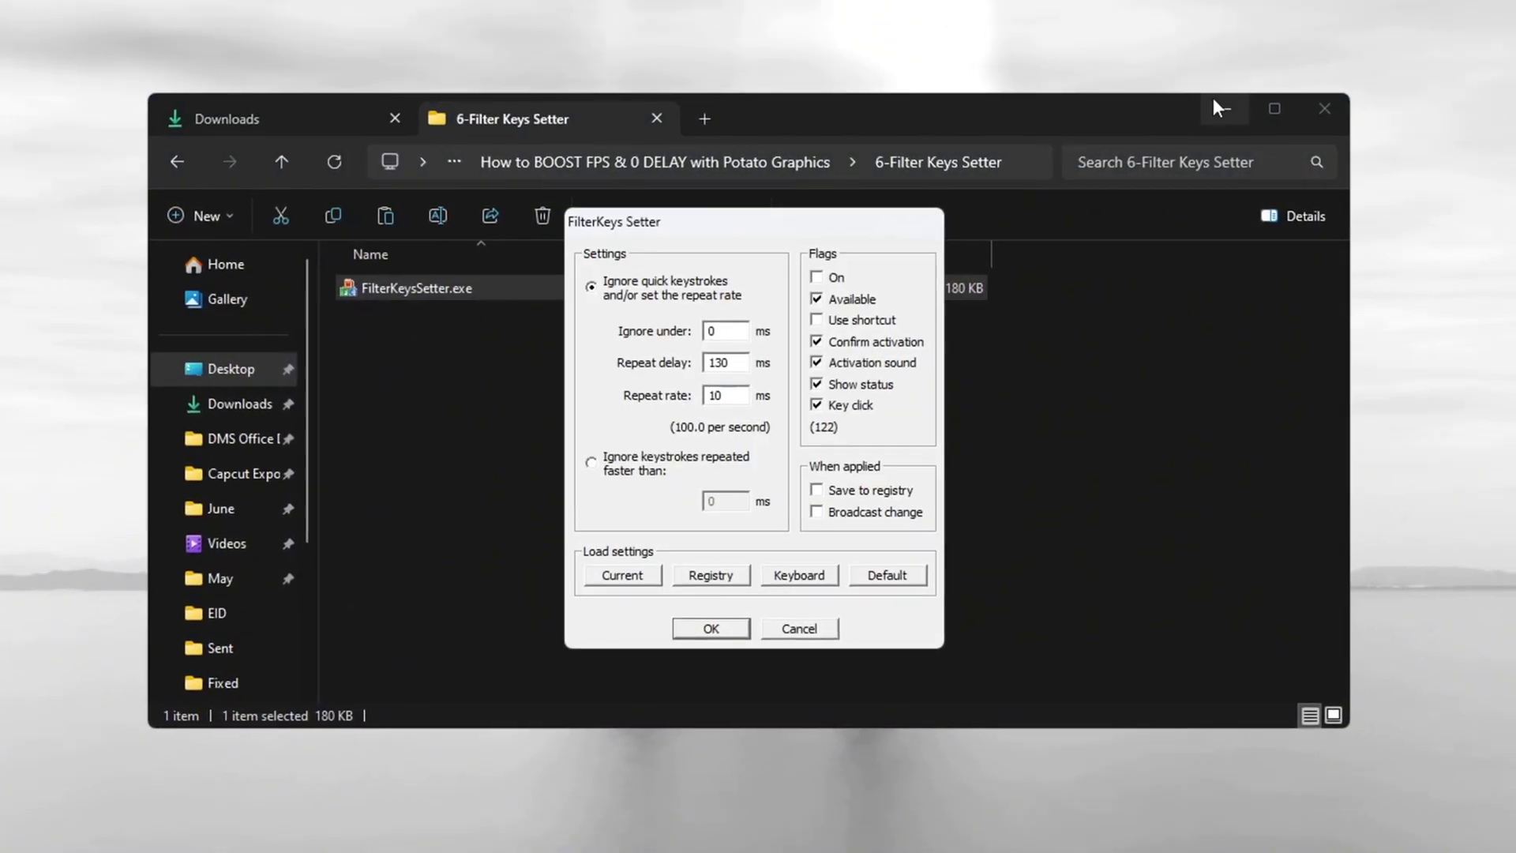
left_click(1213, 108)
left_click_drag(798, 224, 784, 162)
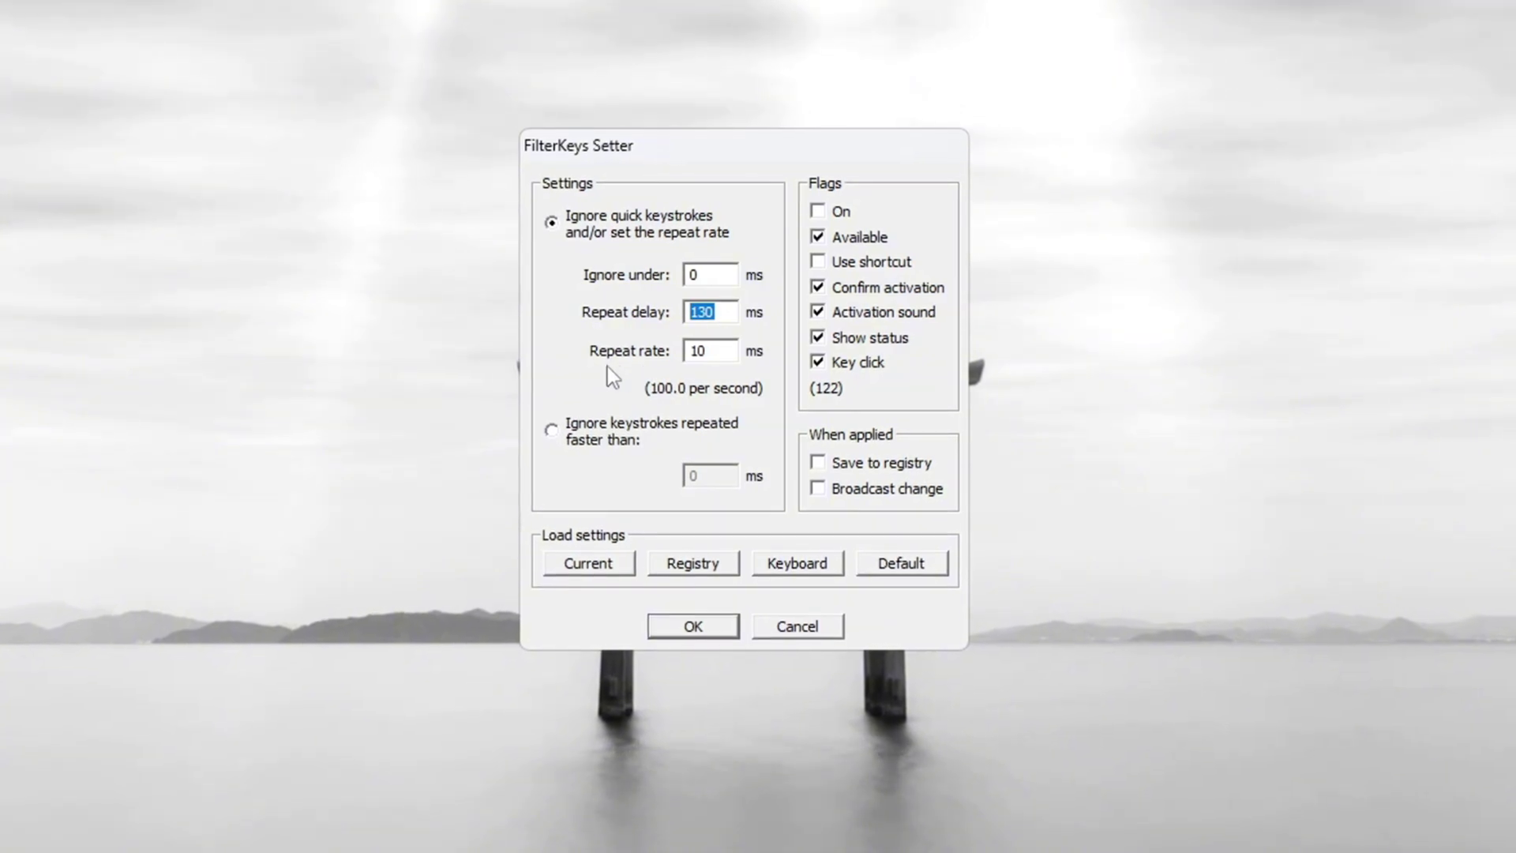
- Set the key repeat delay to 130 ms and the repeat rate to 10 ms
key("Tab")
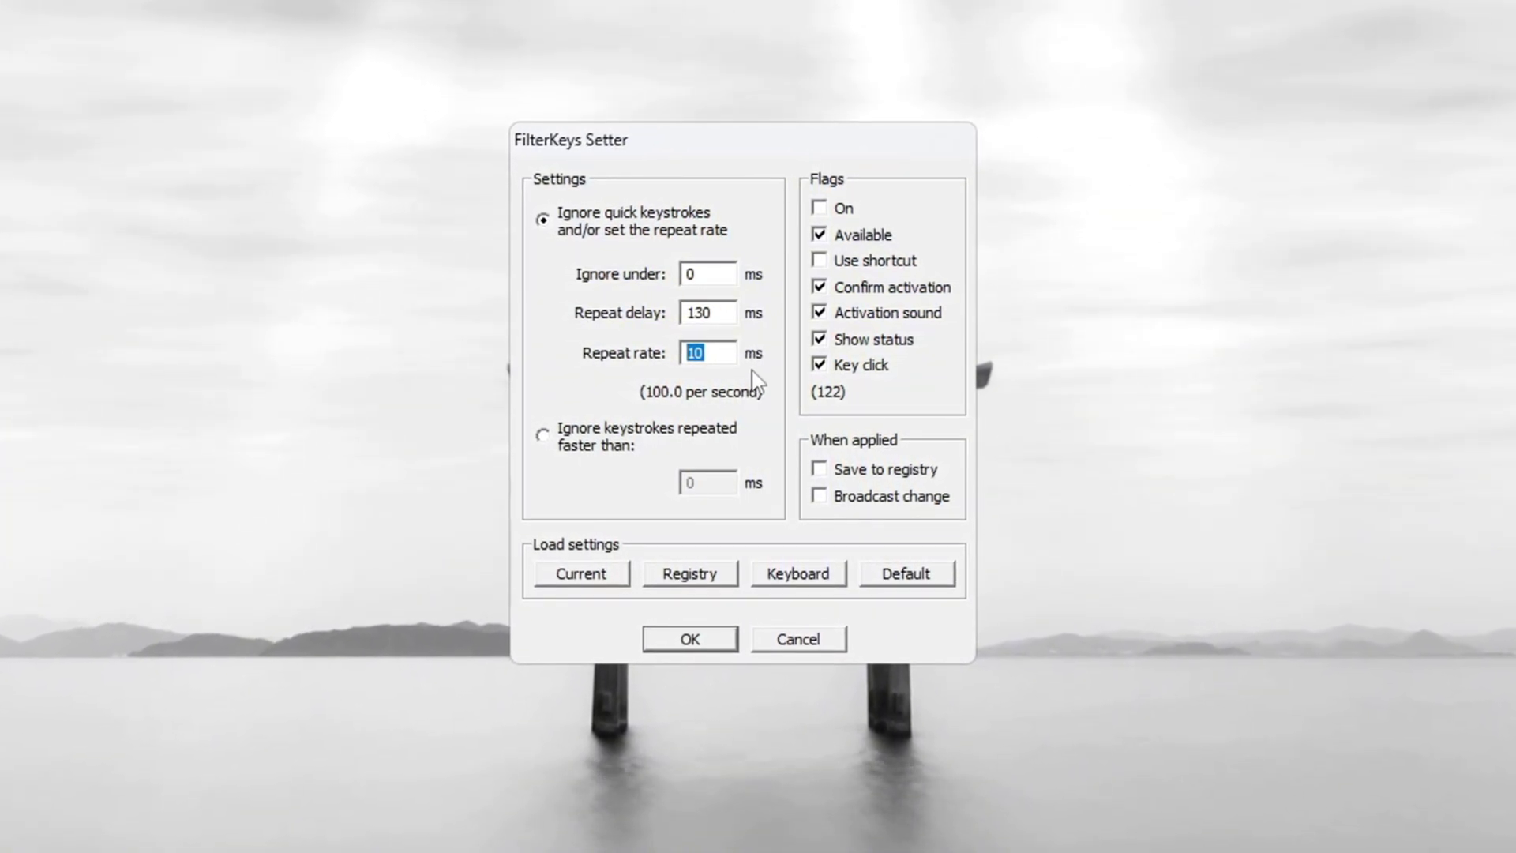
key("End")
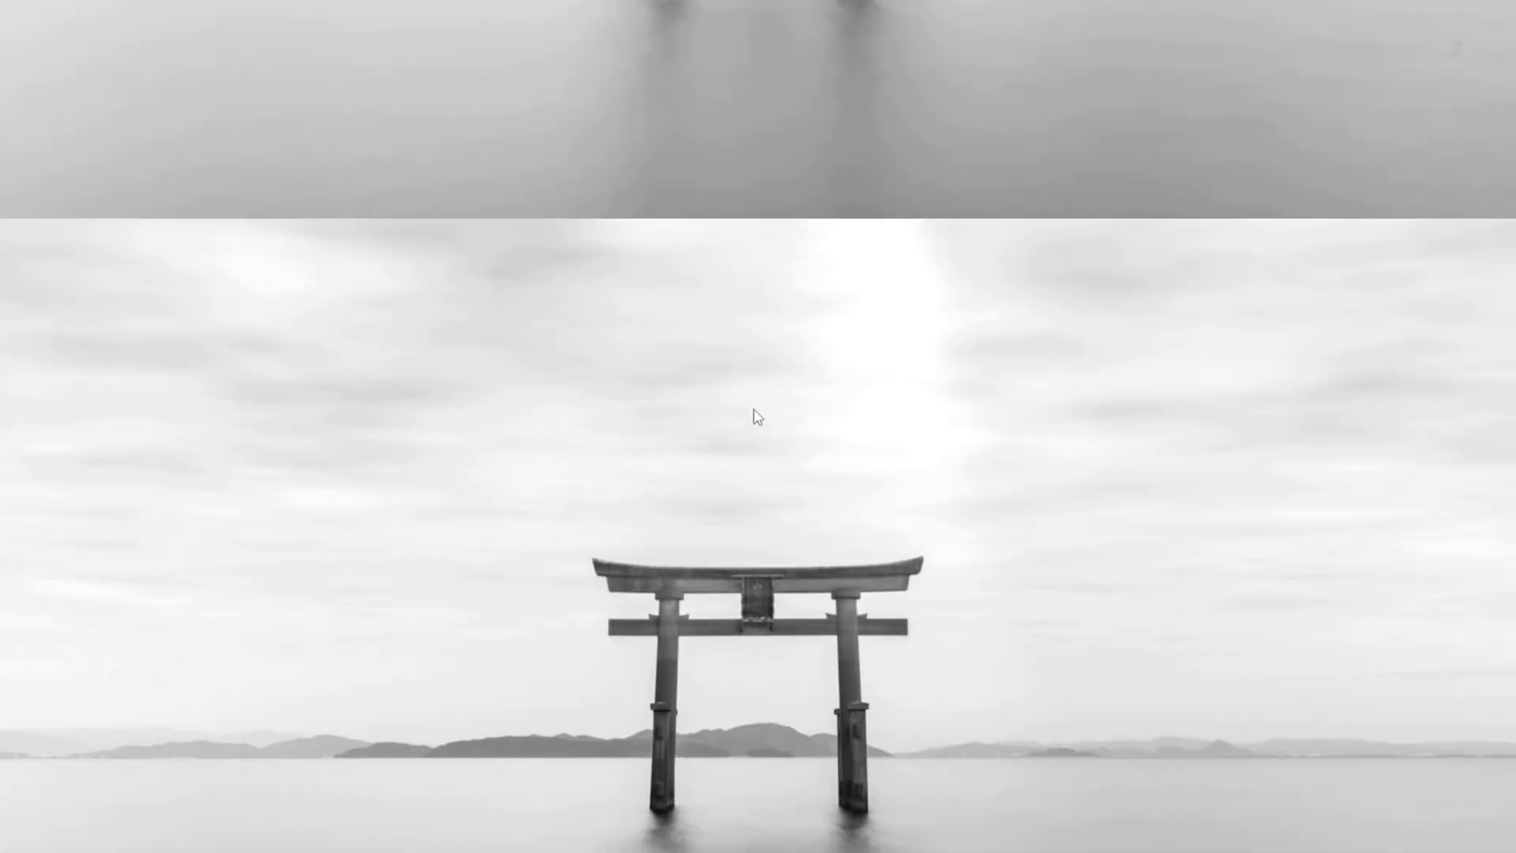
- Open the Windows Game Mode settings by searching for "game m"
key("super")
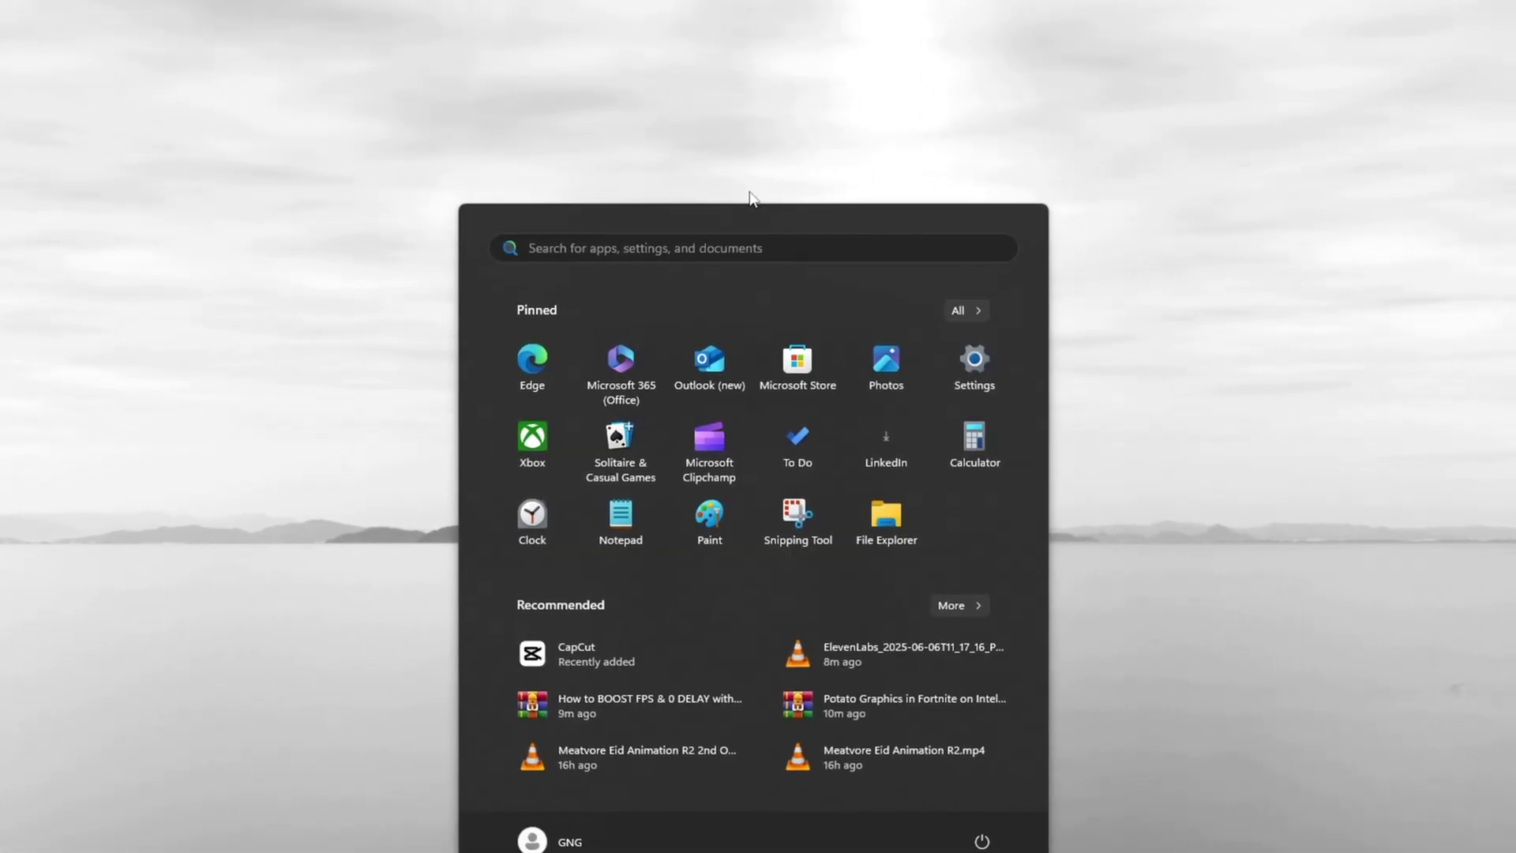
type("game m")
key("Return")
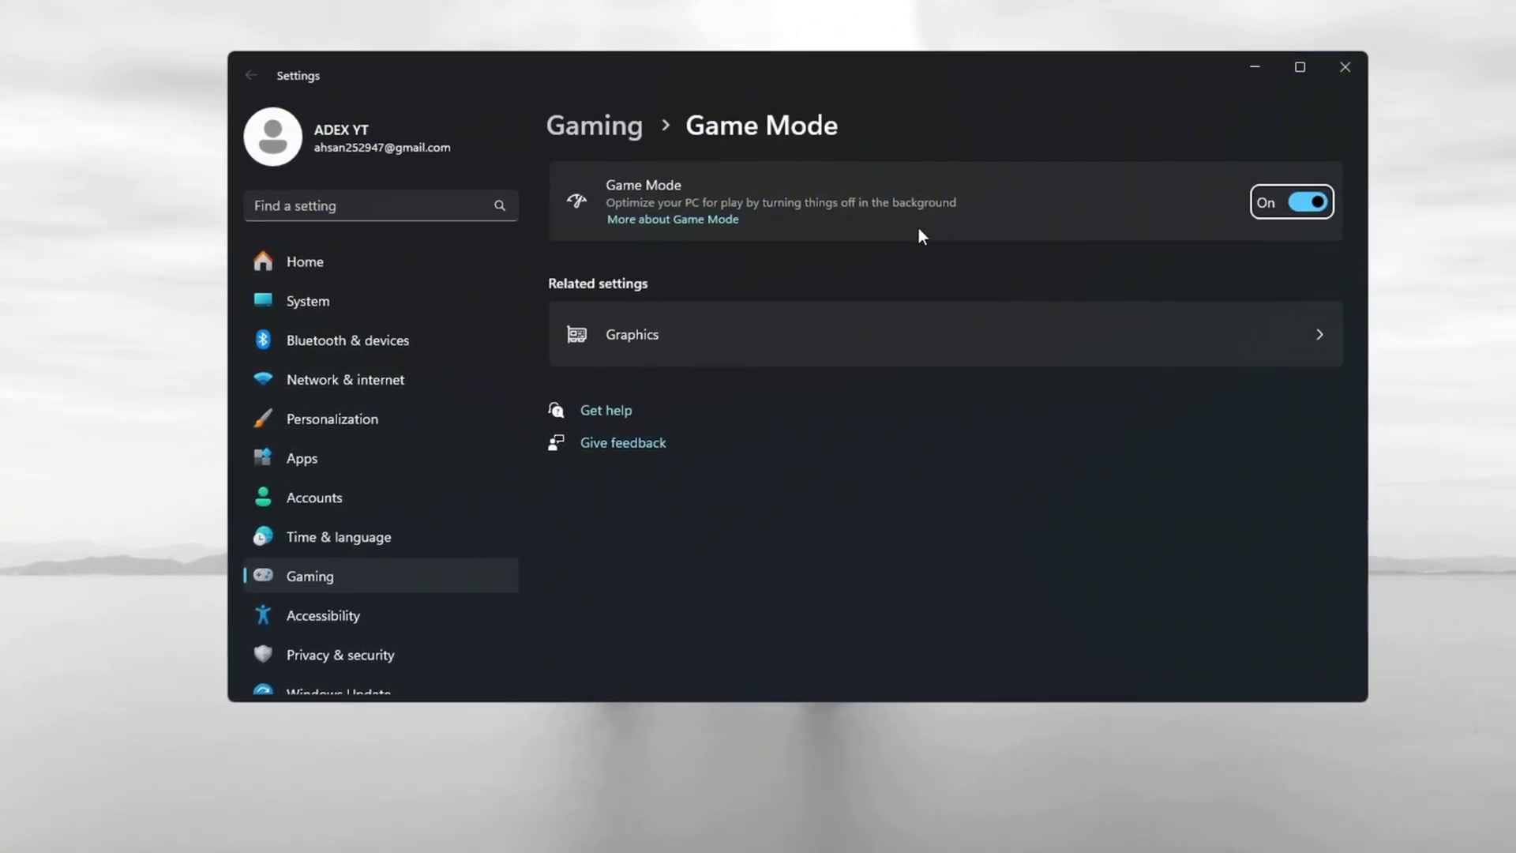
- In the related Graphics settings, set FortniteLauncher.exe's graphics preference to High performance and save it
left_click(652, 354)
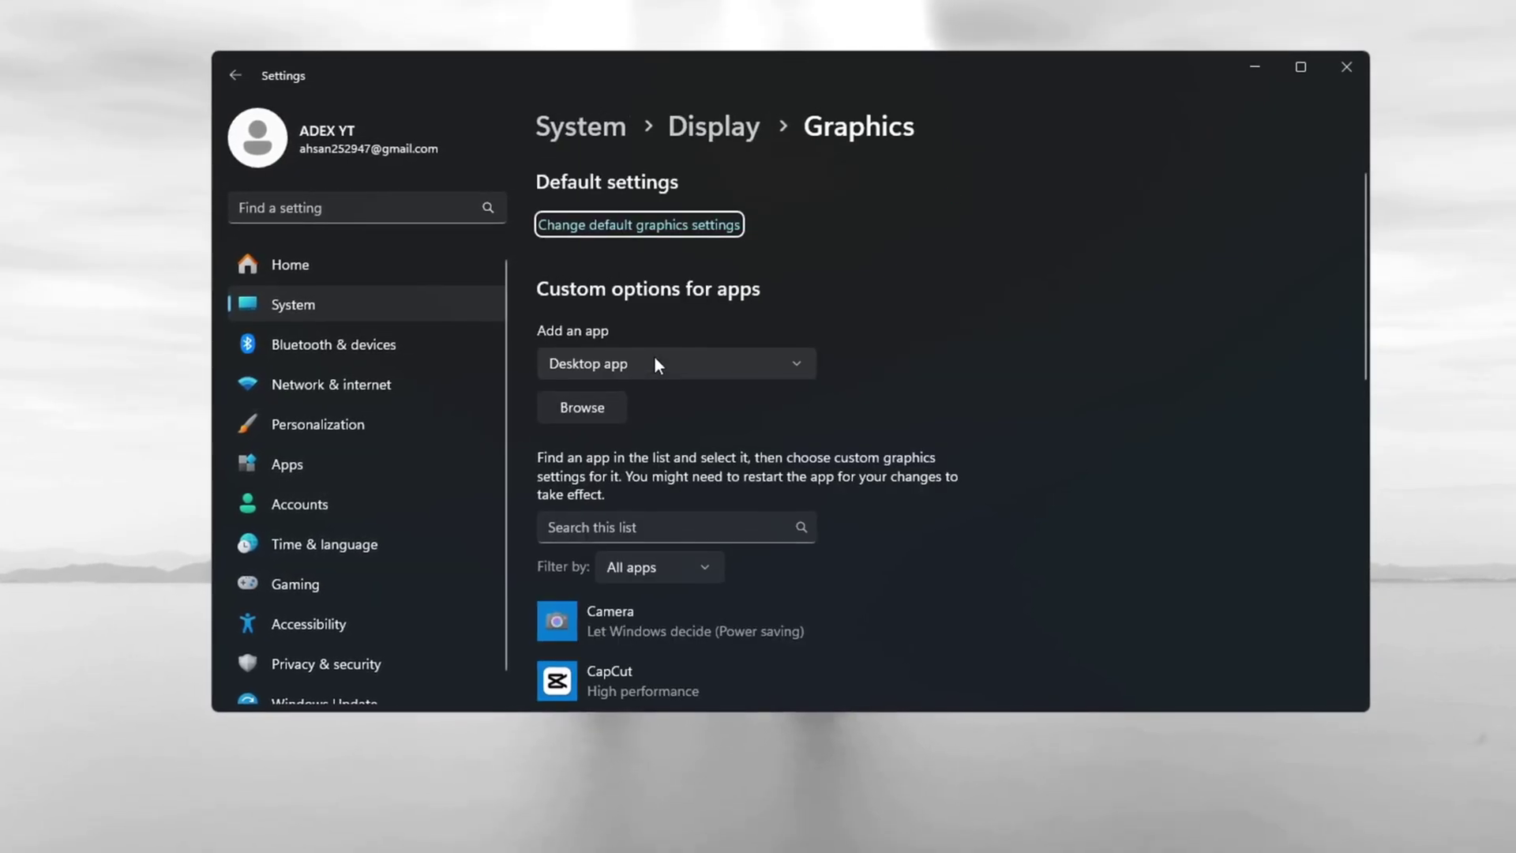
scroll(592, 423, "down", 4)
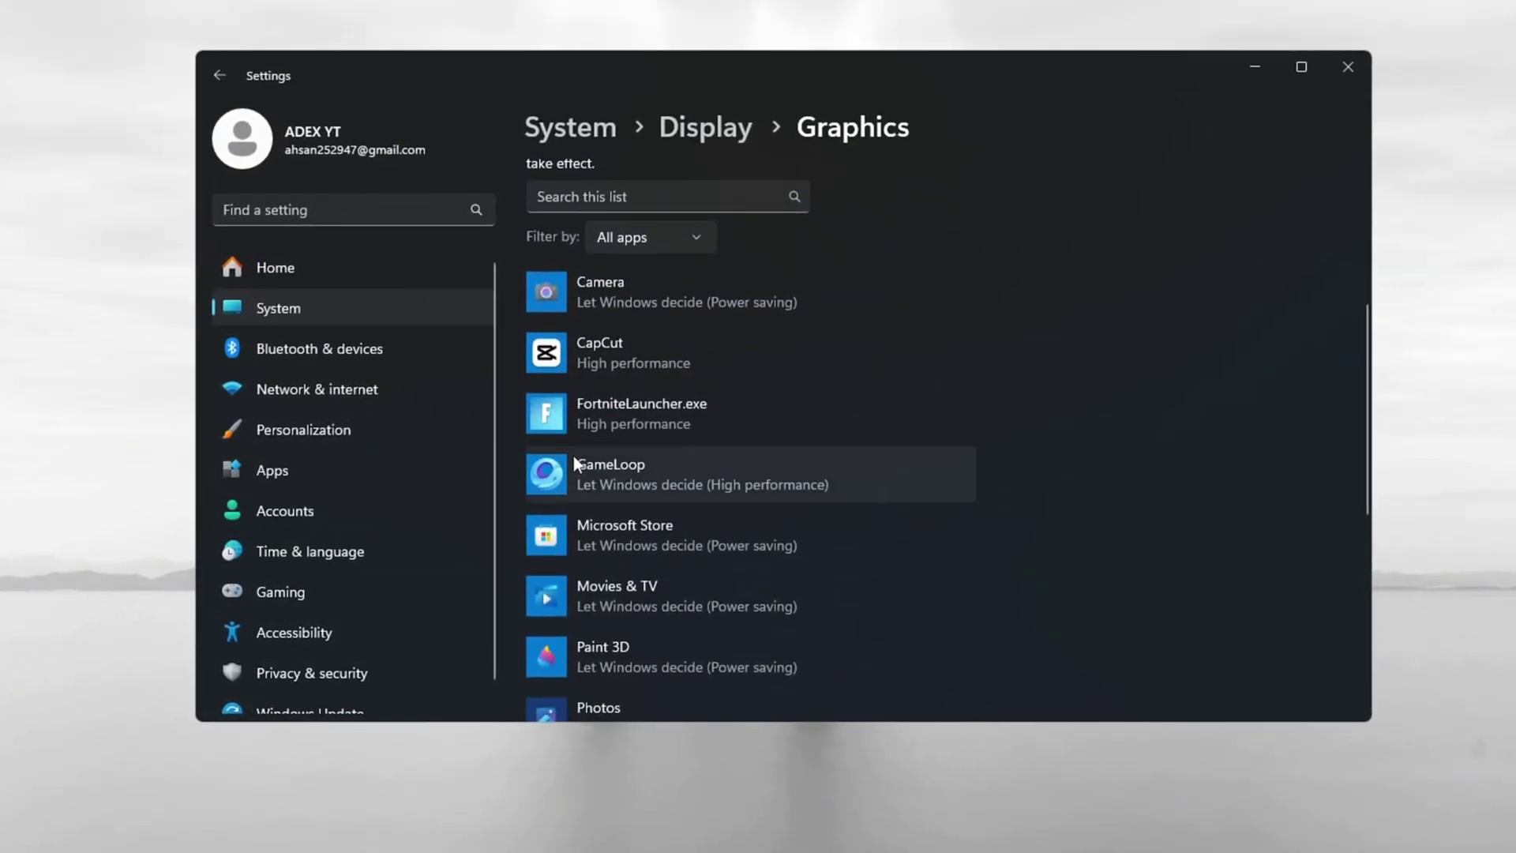
left_click(649, 420)
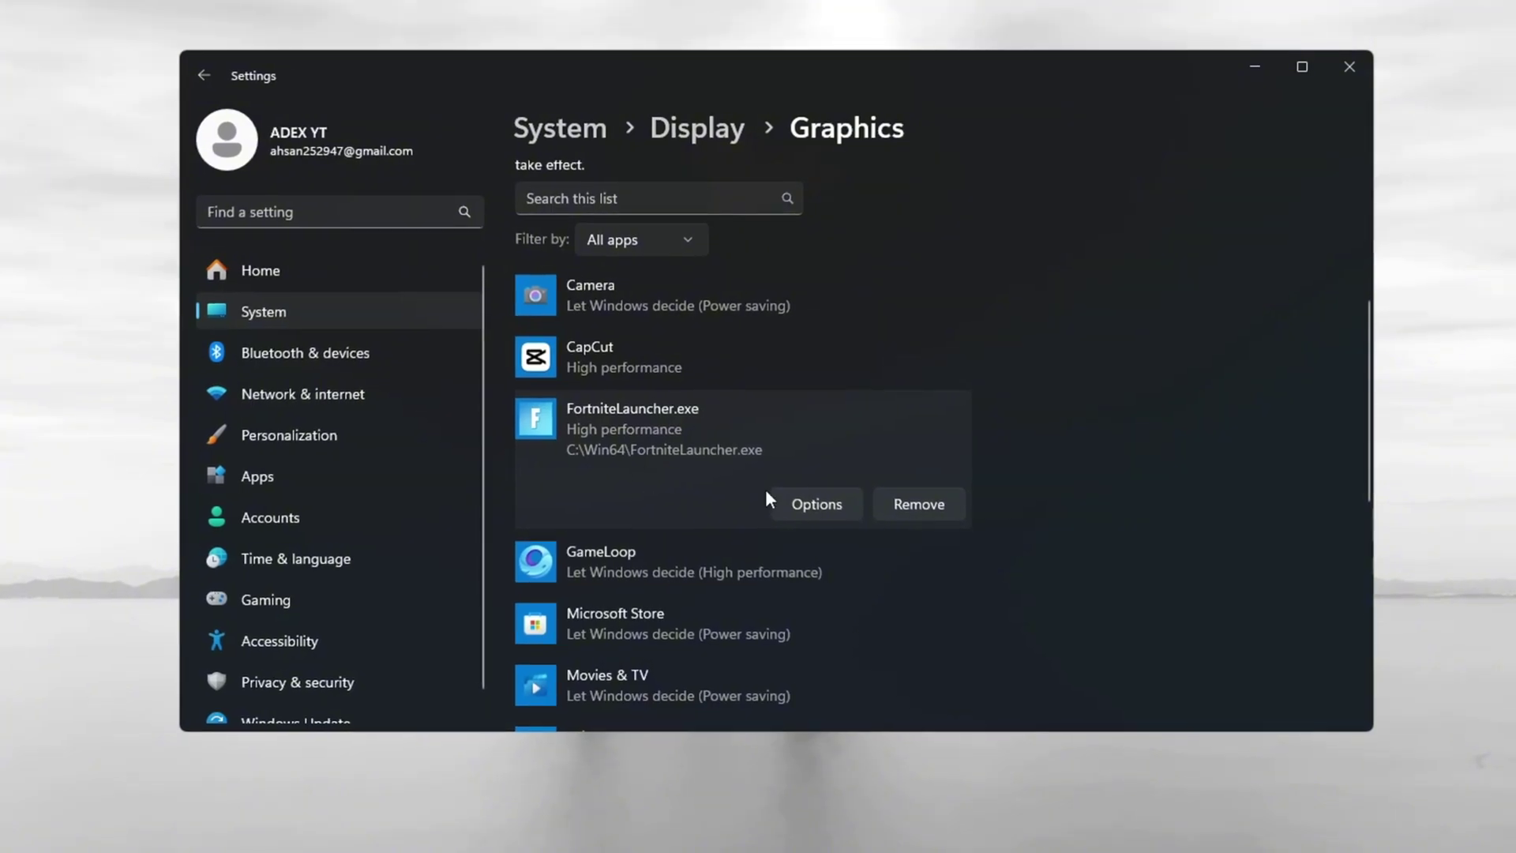
left_click(837, 506)
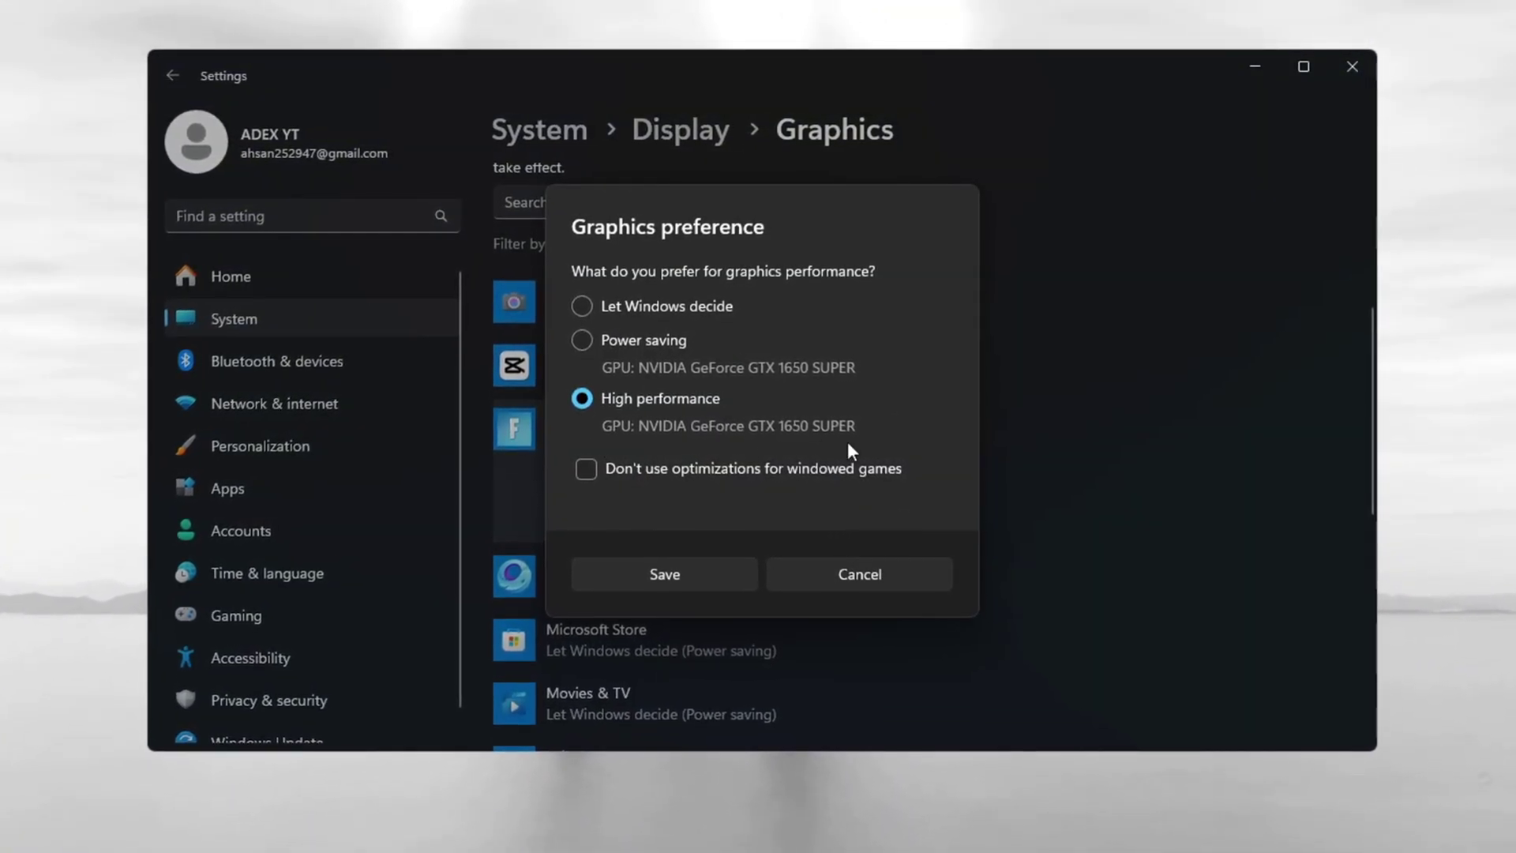
left_click(680, 585)
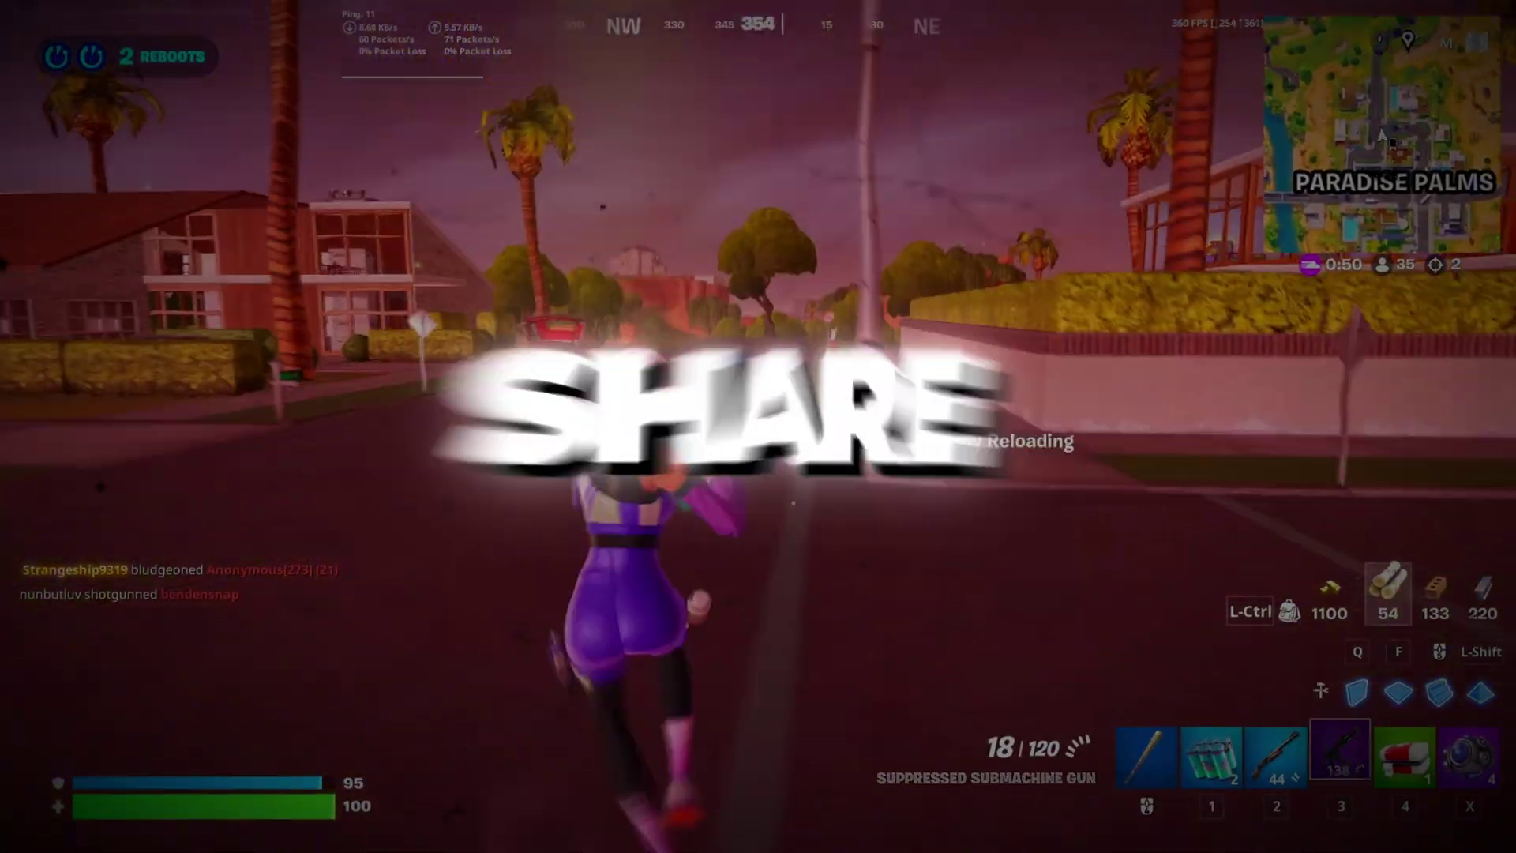
key("r")
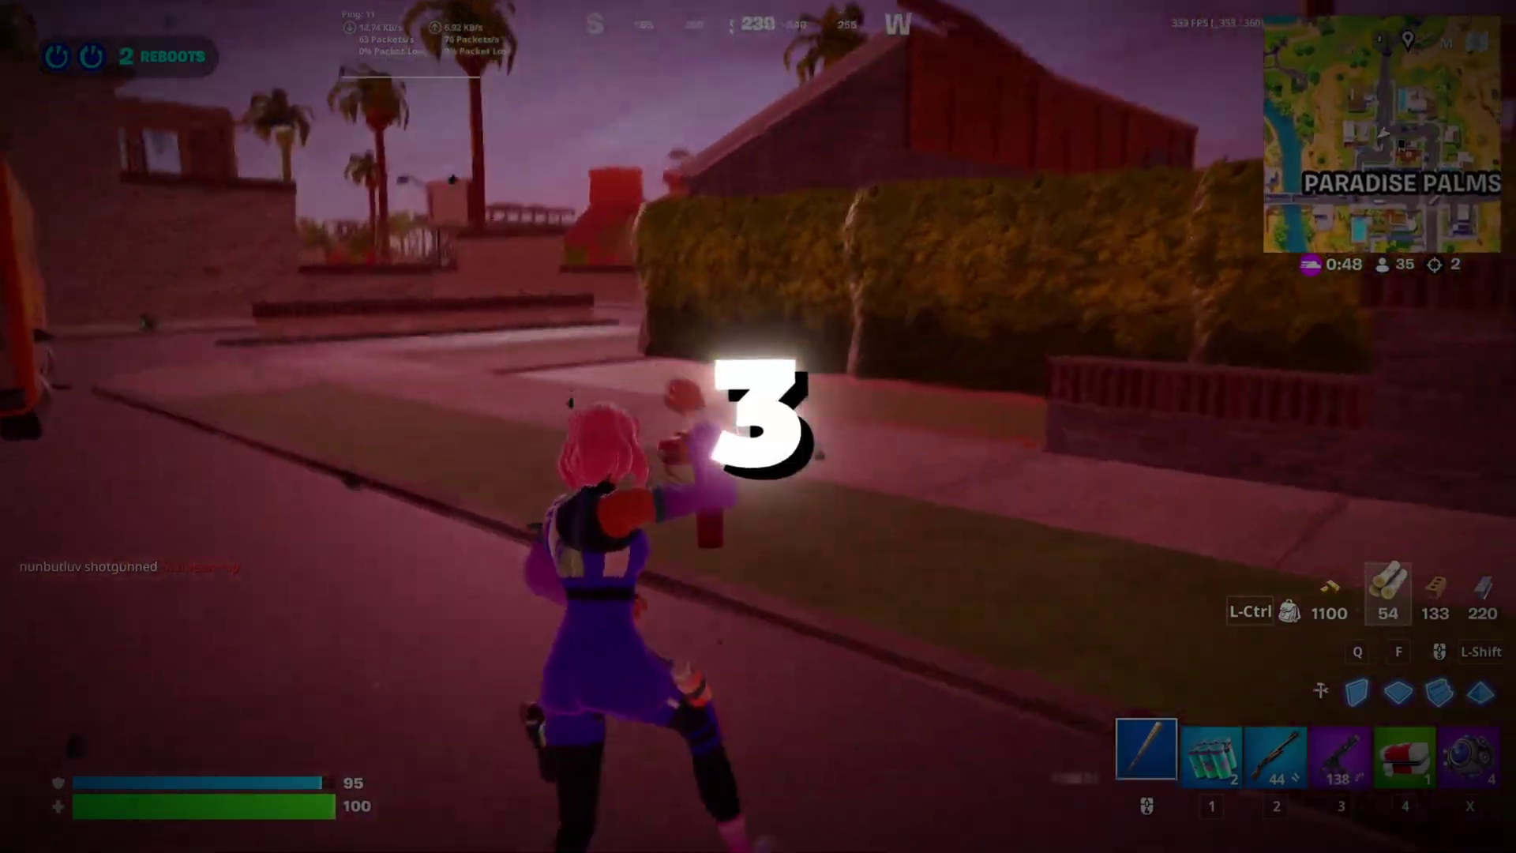
left_click(758, 427)
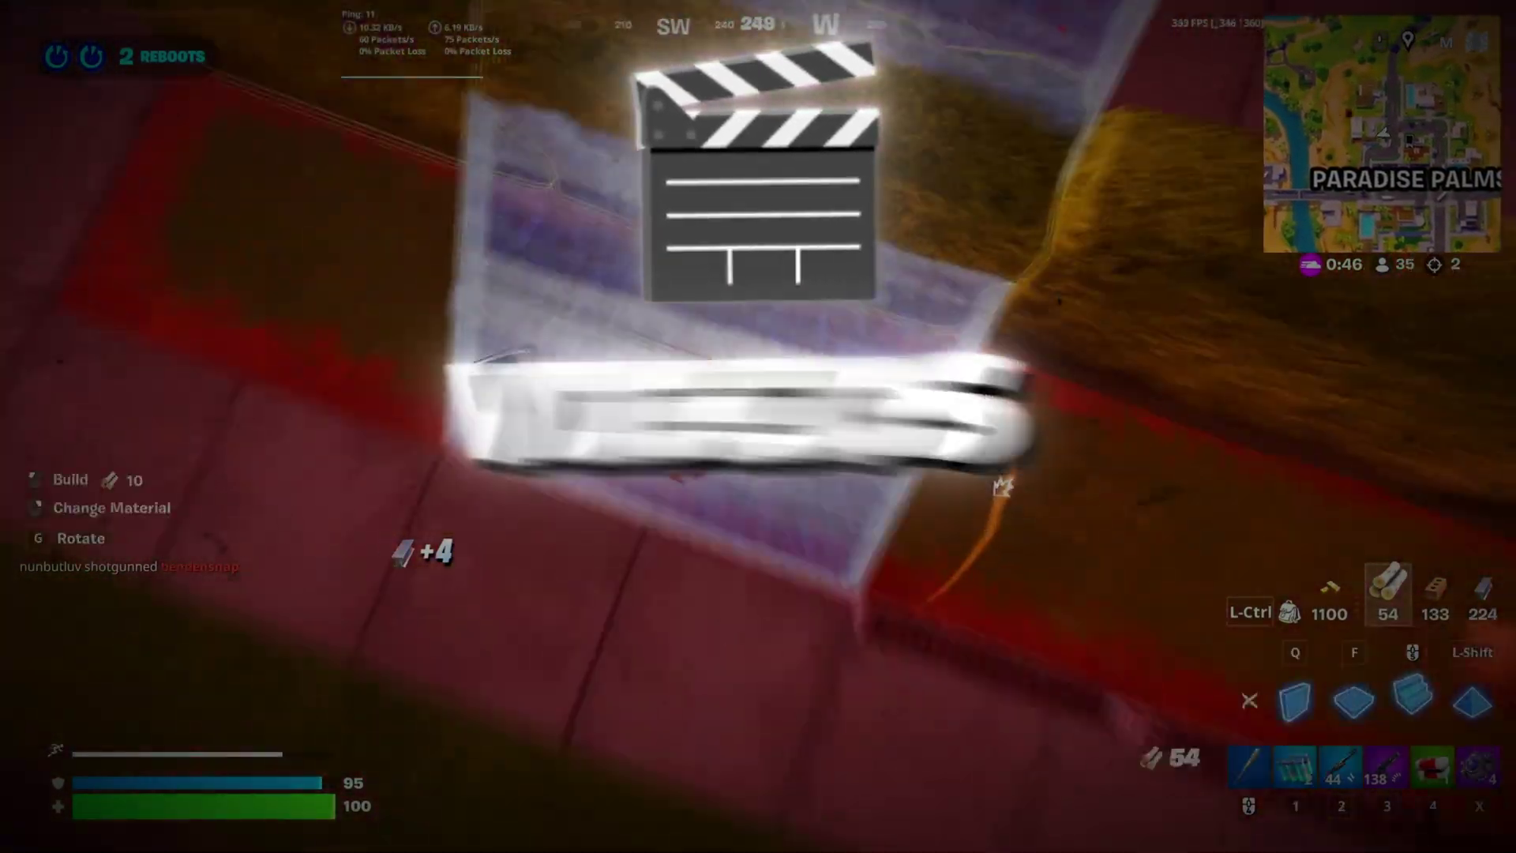